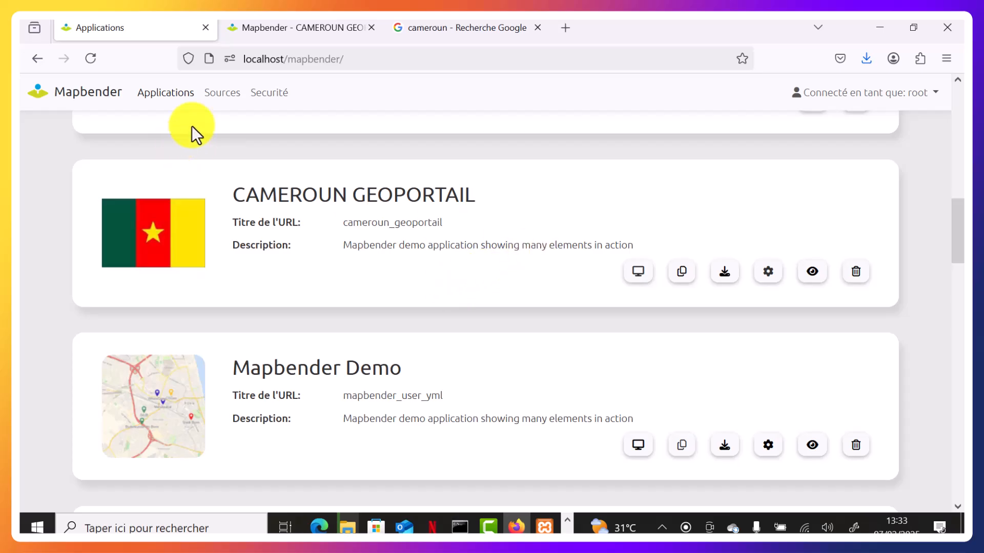
Step: Start adding a new source in the source manager, with the type OGC WMS and the service URL field ready for entry
{"action": "left_click", "coordinate": [217, 95]}
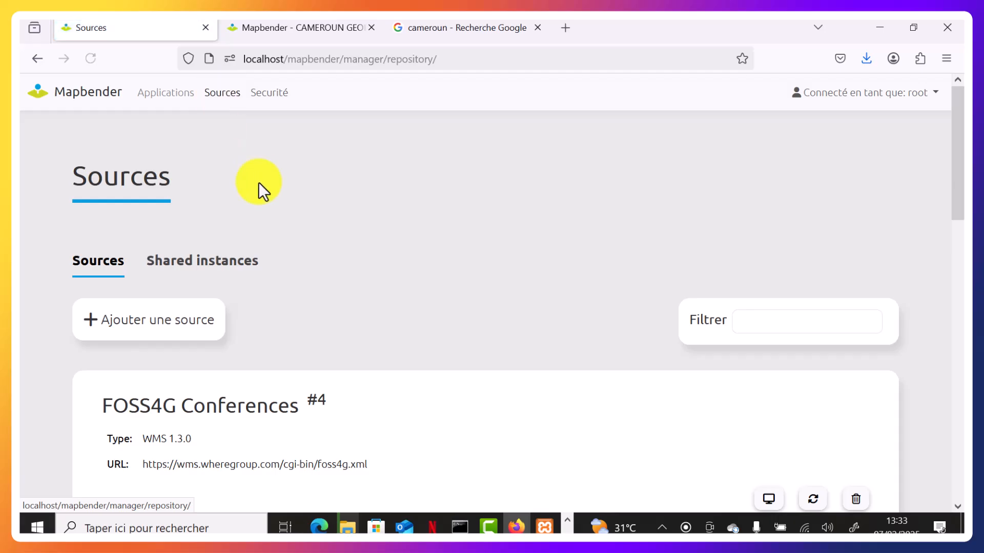
{"action": "scroll", "coordinate": [256, 176], "scroll_direction": "down", "scroll_amount": 3}
{"action": "left_click", "coordinate": [174, 251]}
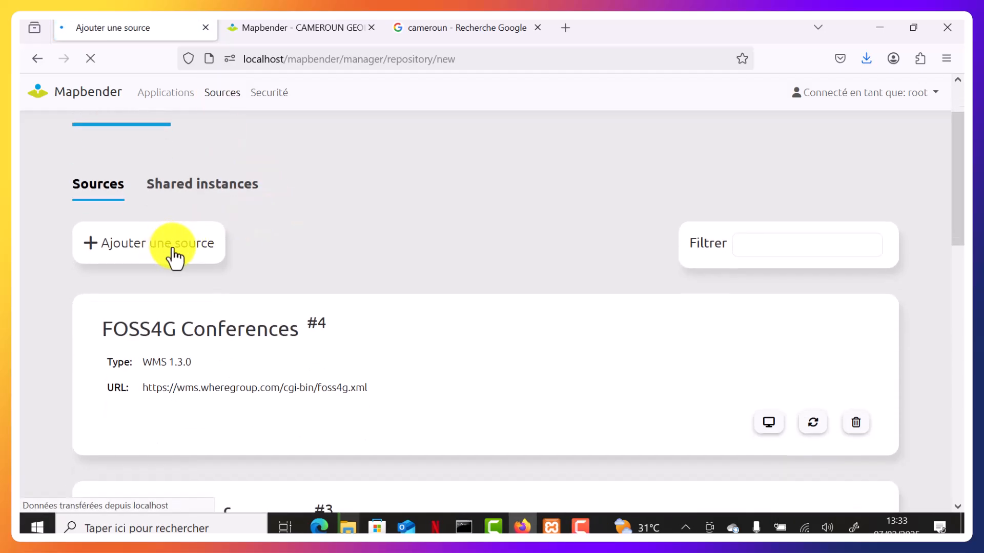
{"action": "scroll", "coordinate": [205, 264], "scroll_direction": "down", "scroll_amount": 2}
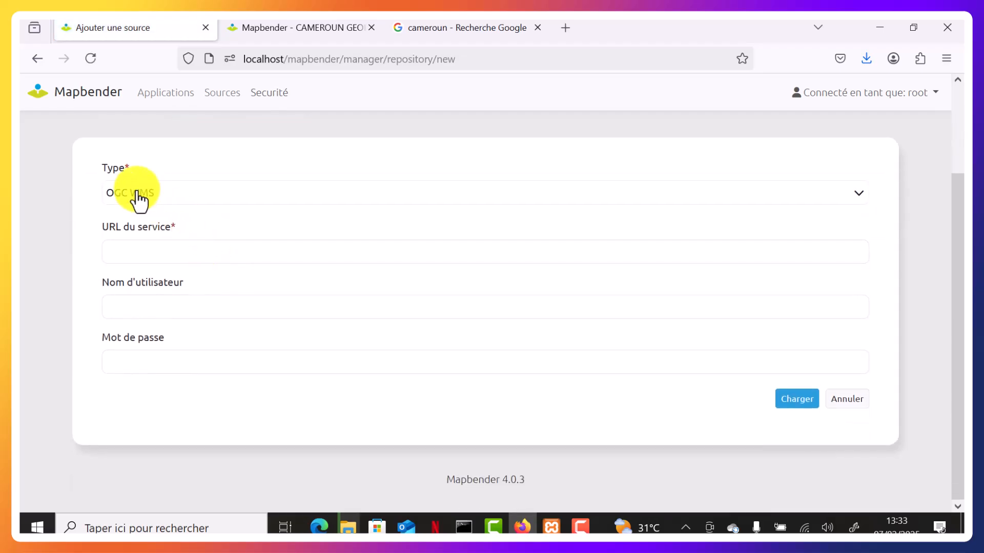
{"action": "left_click", "coordinate": [147, 204]}
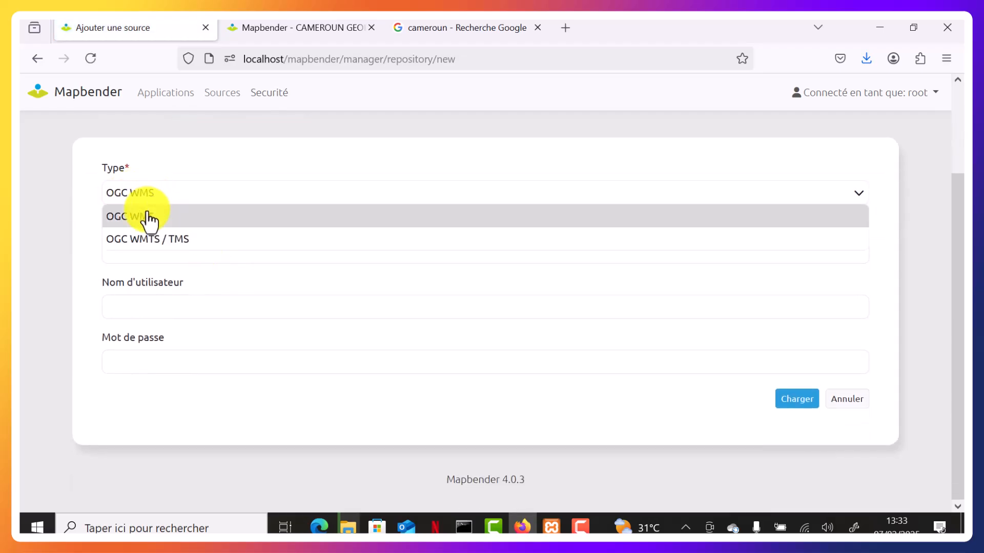
{"action": "left_click", "coordinate": [147, 217]}
{"action": "left_click", "coordinate": [111, 251]}
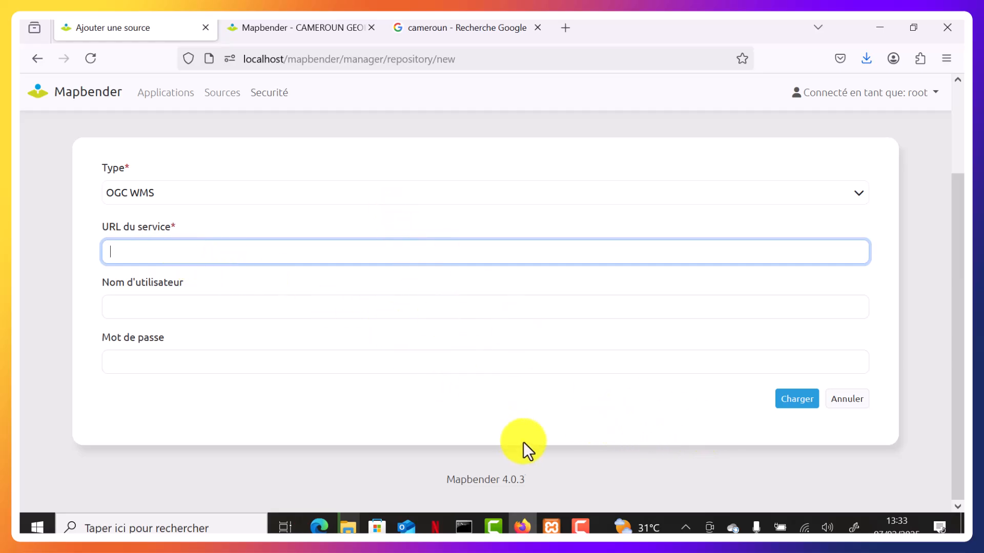
Step: Open GeoServer on localhost:8081 in a new browser tab
{"action": "left_click", "coordinate": [564, 29]}
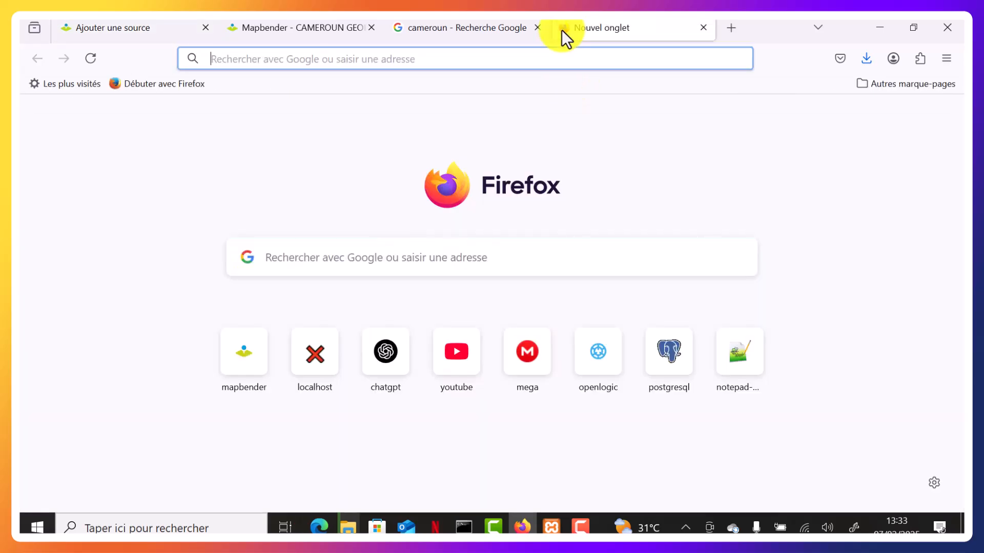
{"action": "type", "text": "LOcalhost:8081/"}
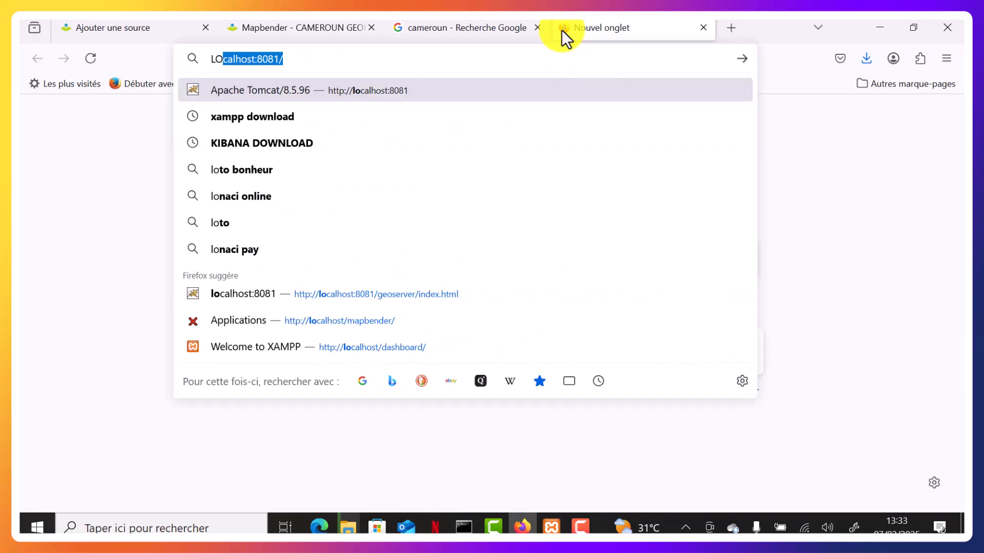
{"action": "key", "text": "Right"}
{"action": "type", "text": "GEOSE"}
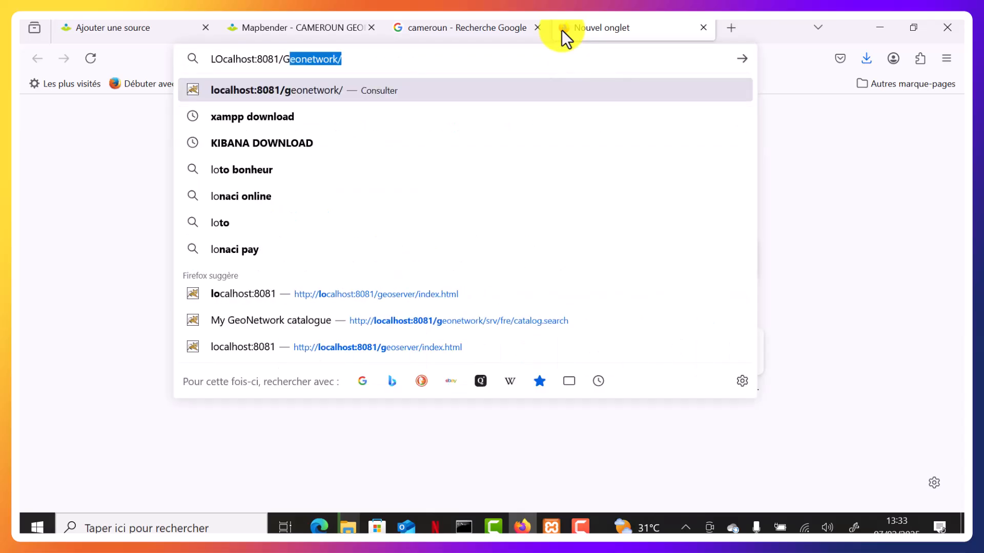
{"action": "key", "text": "Return"}
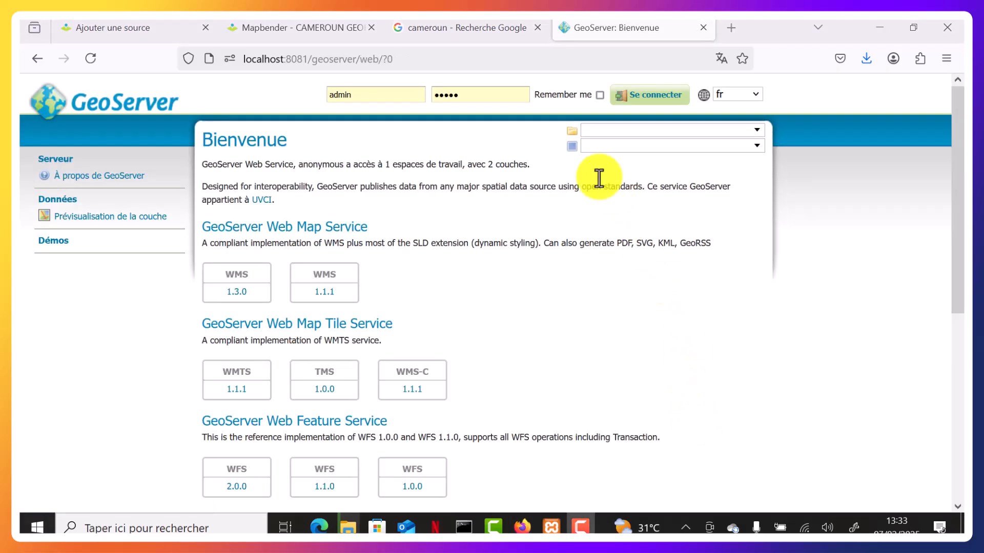
Step: Enter the account password for the admin user and log in to GeoServer
{"action": "left_click_drag", "start_coordinate": [467, 97], "coordinate": [293, 108]}
{"action": "type", "text": "geoserver"}
{"action": "left_click", "coordinate": [639, 94]}
{"action": "left_click", "coordinate": [358, 242]}
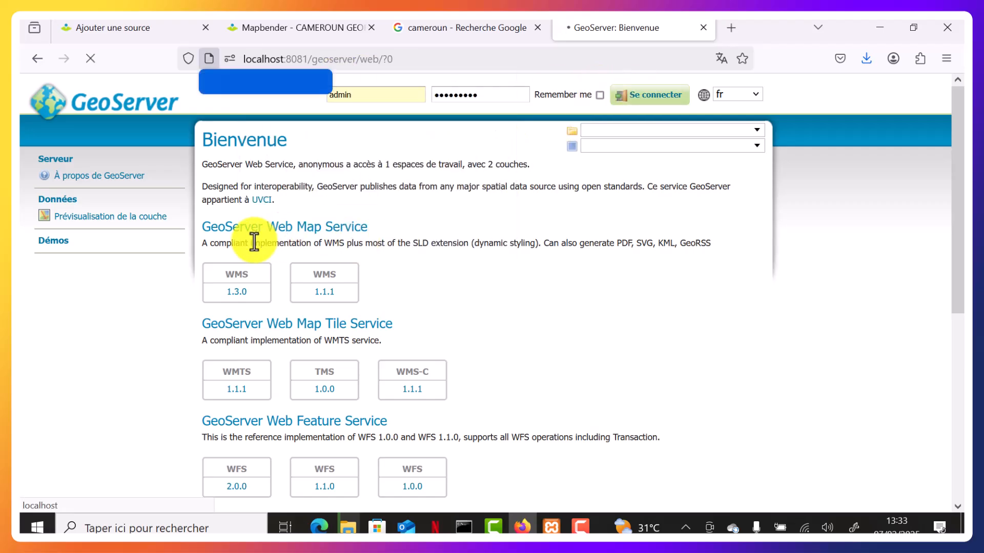
{"action": "left_click", "coordinate": [91, 245]}
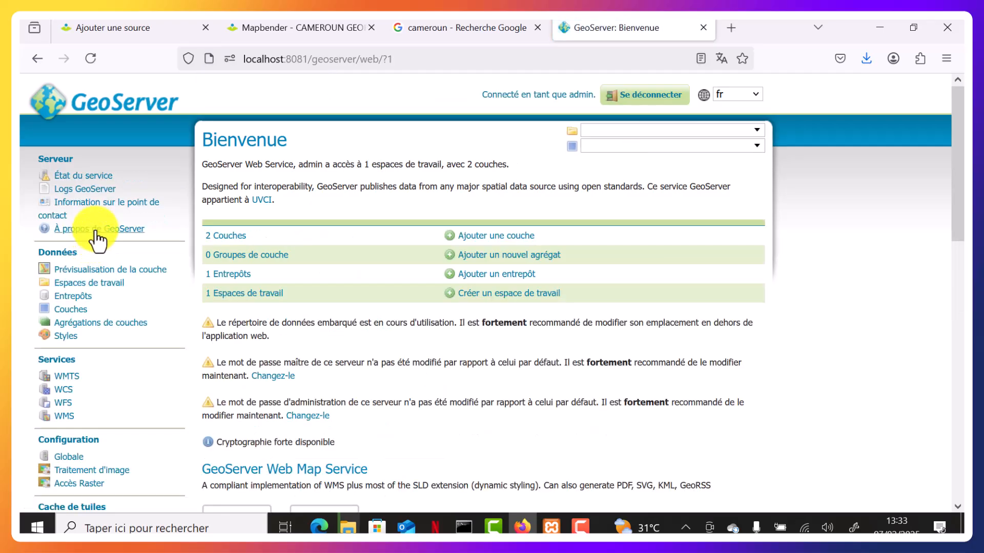
Step: From the layer preview list, open the OpenLayers preview of gadm41_cmr_0 in a new browser tab
{"action": "left_click", "coordinate": [128, 271]}
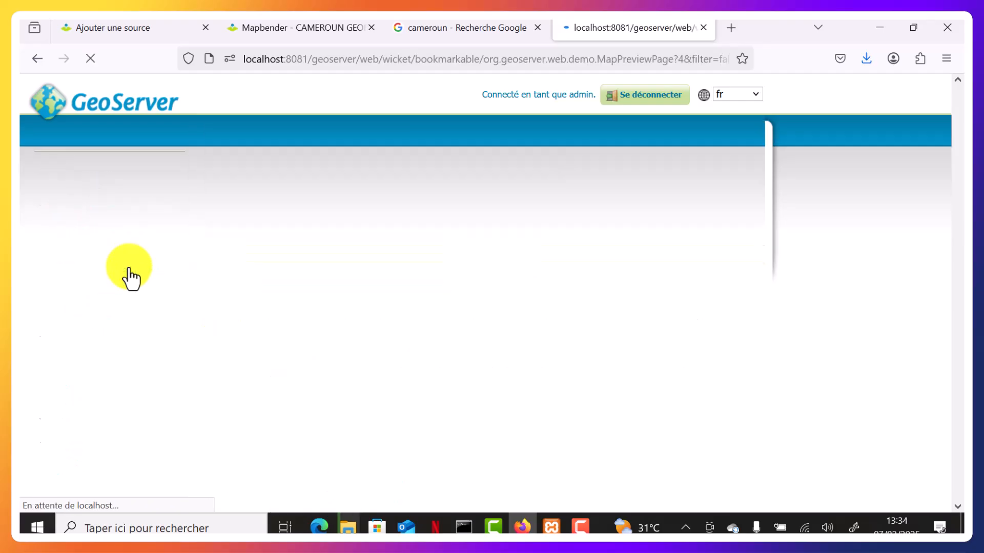
{"action": "right_click", "coordinate": [507, 235]}
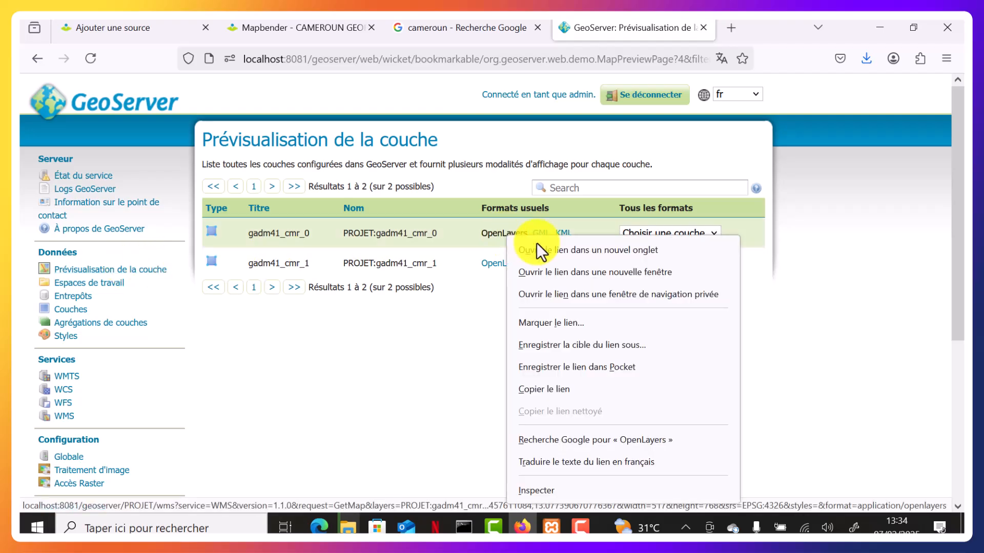
{"action": "left_click", "coordinate": [552, 250]}
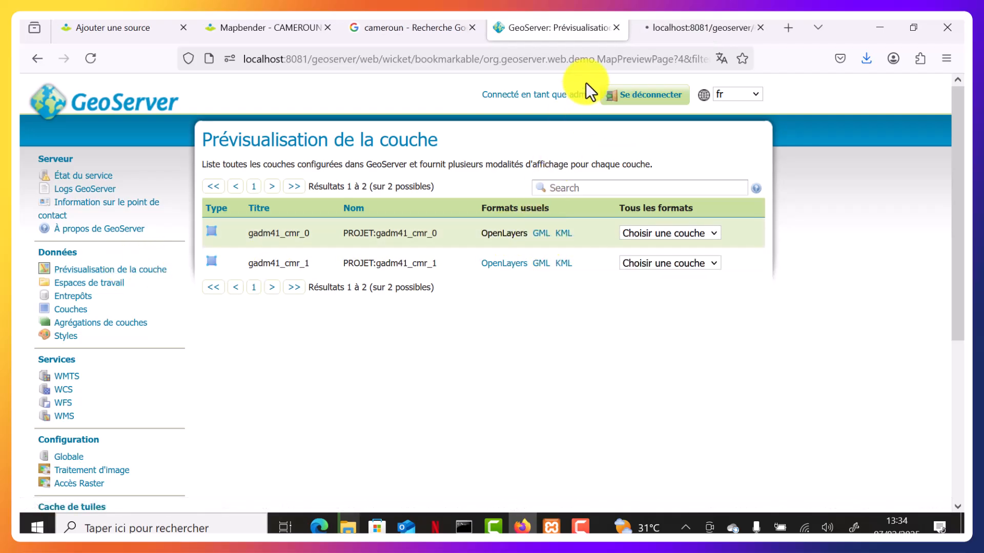
{"action": "left_click", "coordinate": [655, 27]}
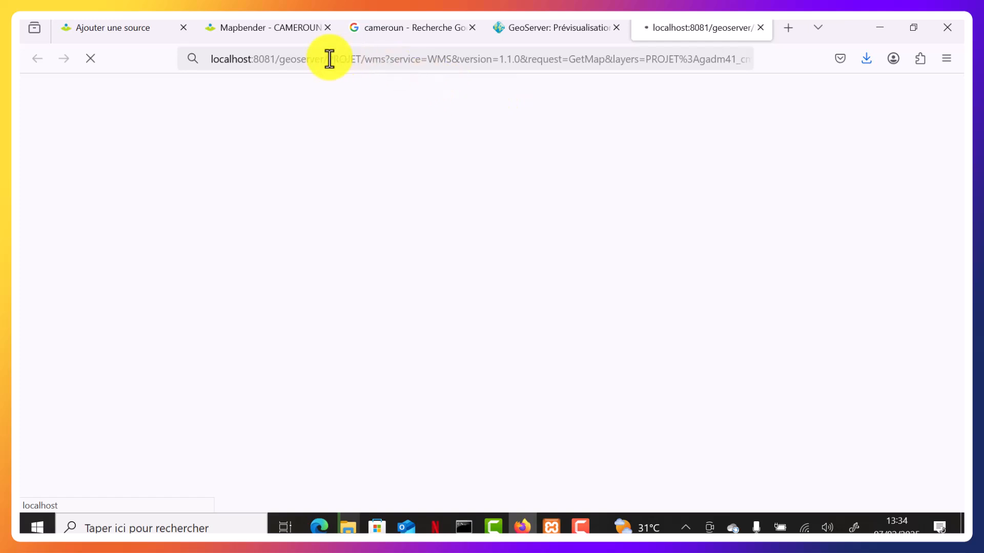
Step: Copy the base part of the preview's address, localhost:8081/geoserver/PROJET/wms?
{"action": "left_click_drag", "start_coordinate": [389, 56], "coordinate": [202, 55]}
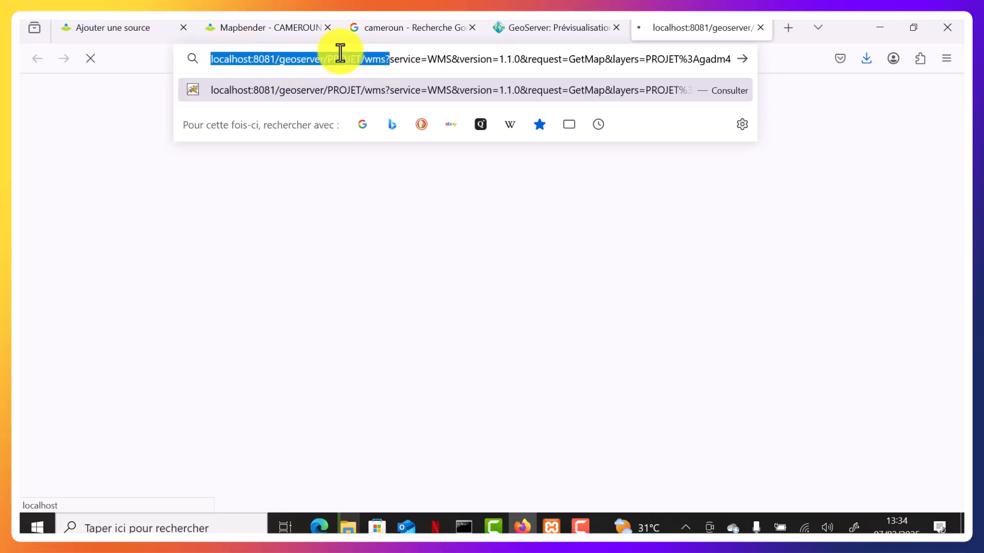
{"action": "right_click", "coordinate": [409, 57]}
{"action": "left_click", "coordinate": [442, 144]}
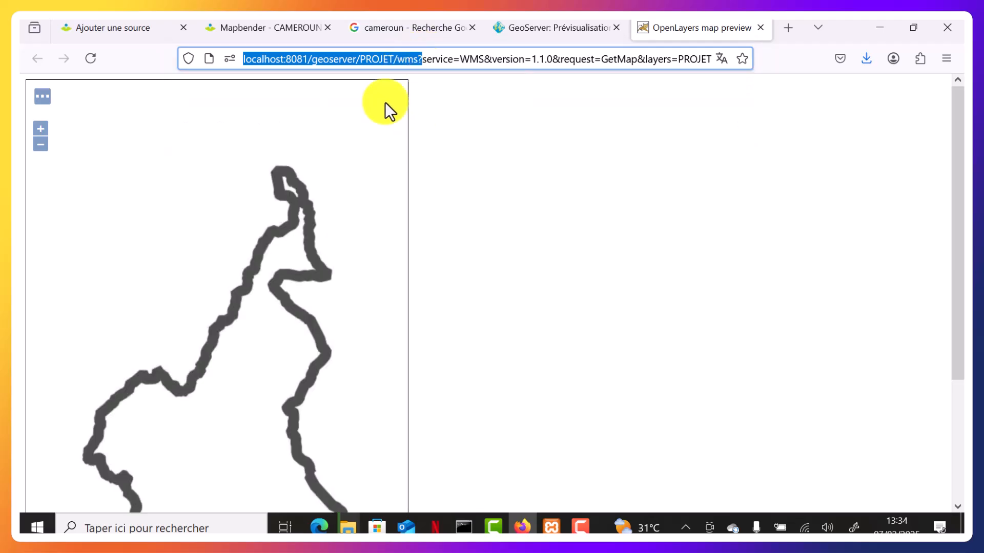
{"action": "left_click", "coordinate": [105, 26]}
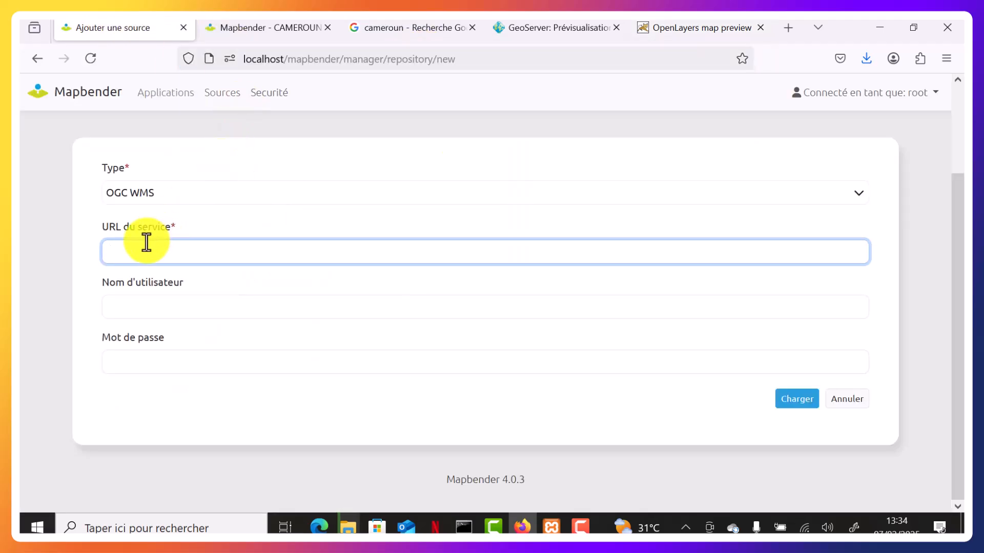
{"action": "key", "text": "ctrl+v"}
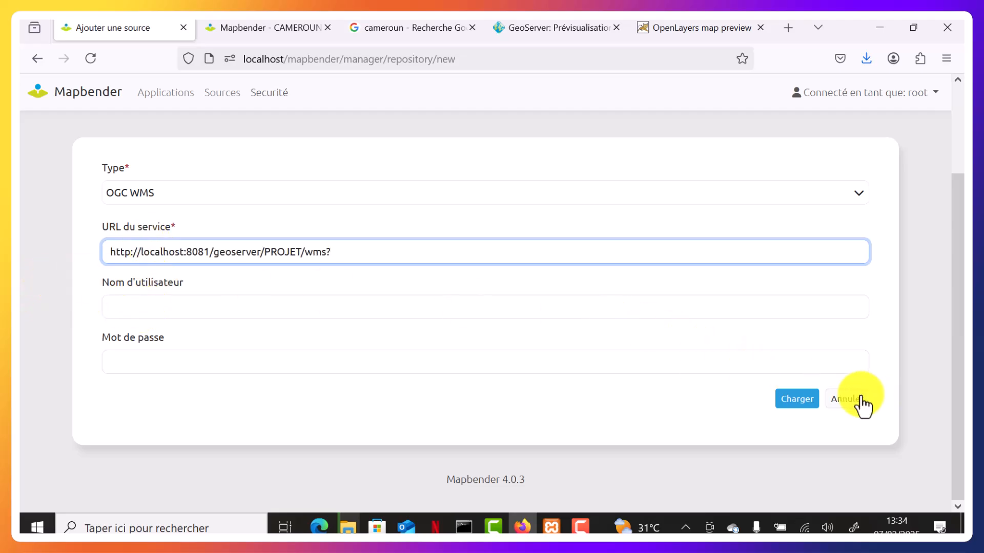
{"action": "left_click", "coordinate": [809, 405]}
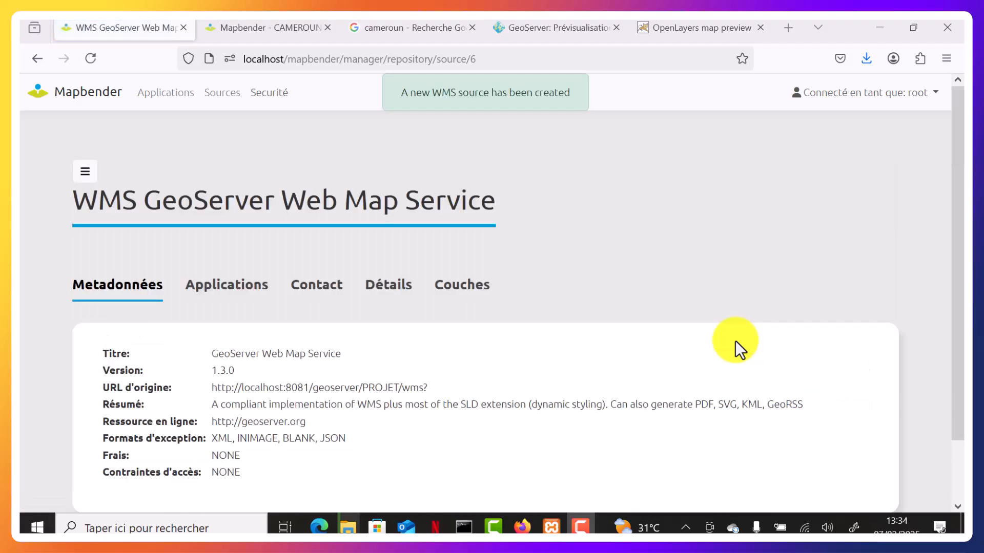
Step: Review the new GeoServer source's metadata, application usage, contact information and service details
{"action": "scroll", "coordinate": [587, 300], "scroll_direction": "down", "scroll_amount": 2}
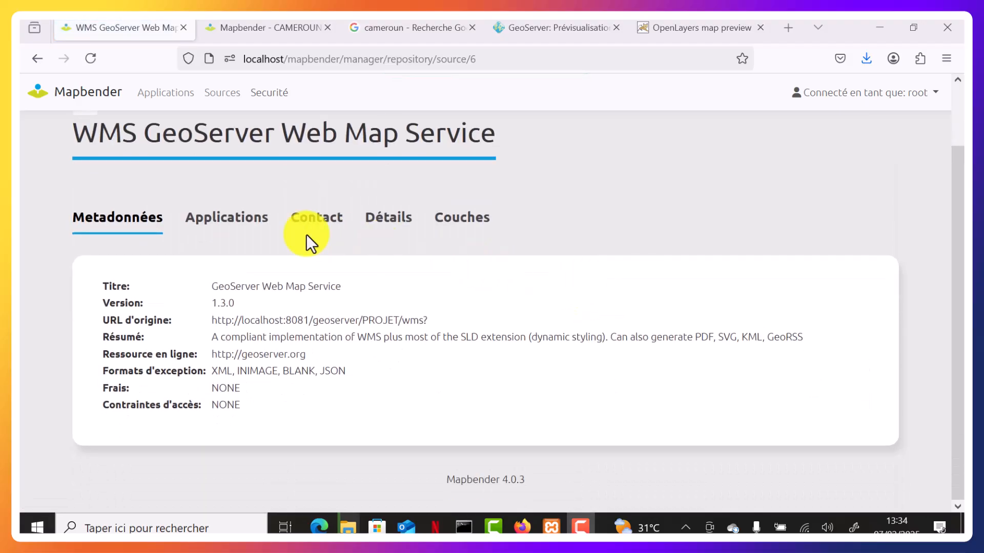
{"action": "left_click", "coordinate": [208, 231]}
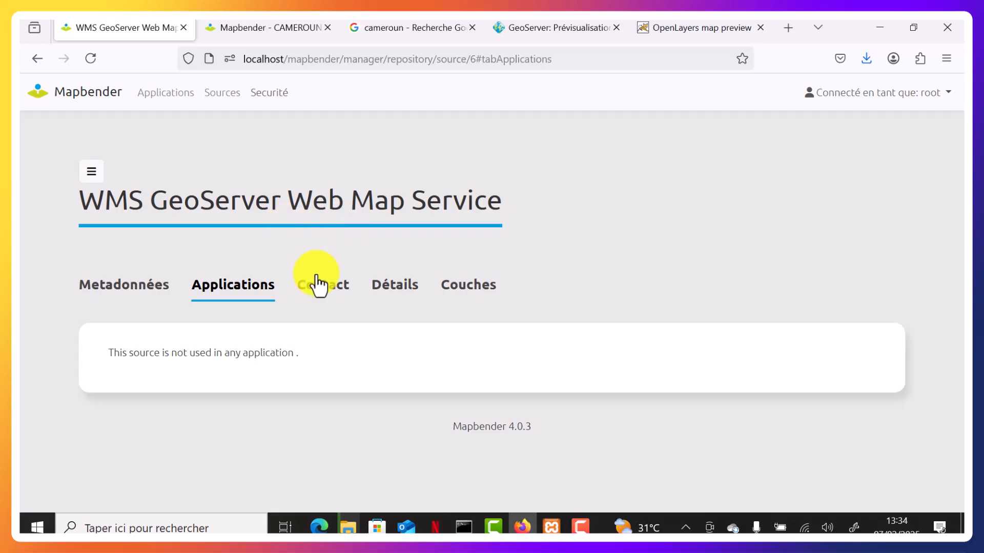
{"action": "left_click", "coordinate": [321, 293]}
{"action": "scroll", "coordinate": [226, 329], "scroll_direction": "down", "scroll_amount": 3}
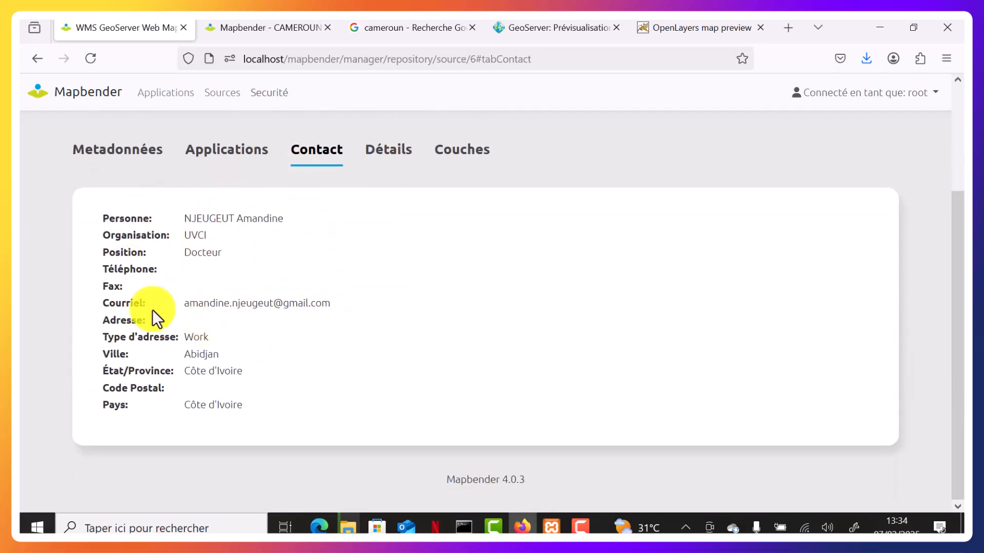
{"action": "left_click", "coordinate": [386, 156]}
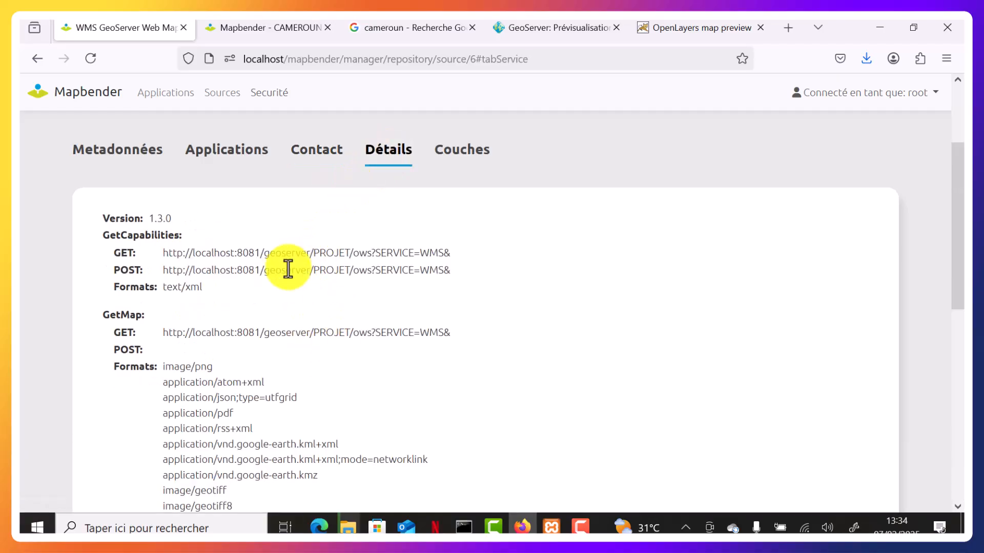
{"action": "scroll", "coordinate": [276, 287], "scroll_direction": "down", "scroll_amount": 10}
{"action": "scroll", "coordinate": [276, 287], "scroll_direction": "up", "scroll_amount": 10}
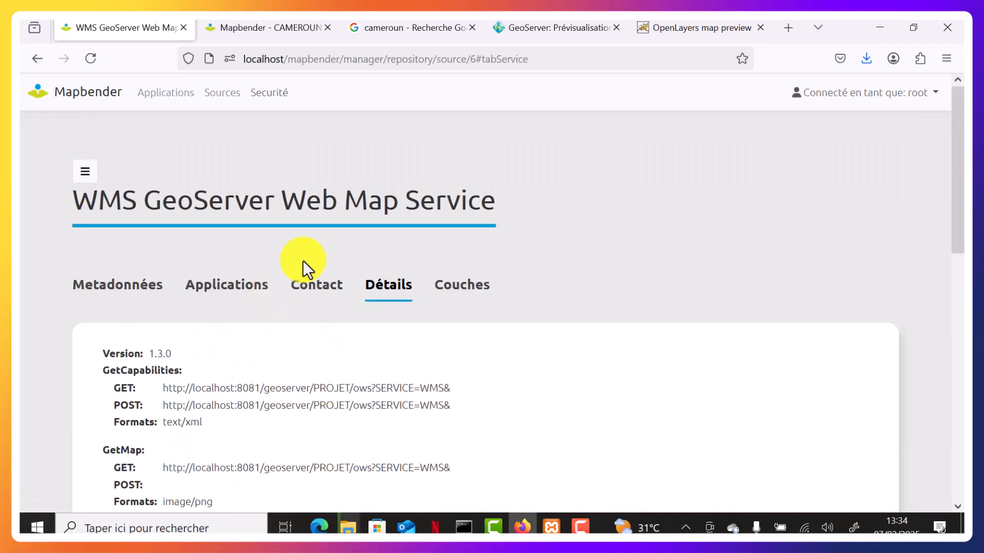
Step: Examine the source's layers, including the supported SRS list and the gadm41_cmr layers at its end
{"action": "left_click", "coordinate": [474, 287]}
{"action": "scroll", "coordinate": [456, 287], "scroll_direction": "down", "scroll_amount": 20}
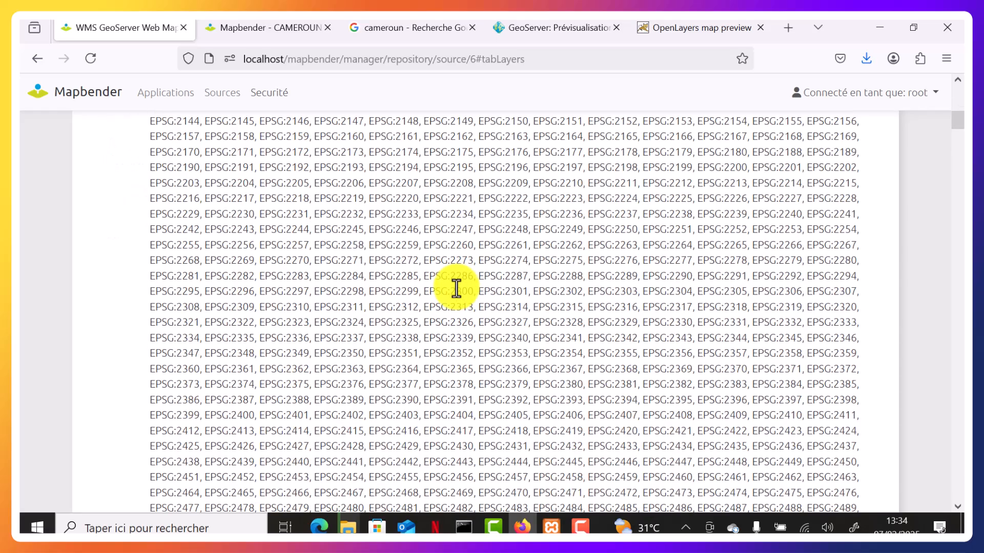
{"action": "left_click_drag", "start_coordinate": [957, 140], "coordinate": [958, 499]}
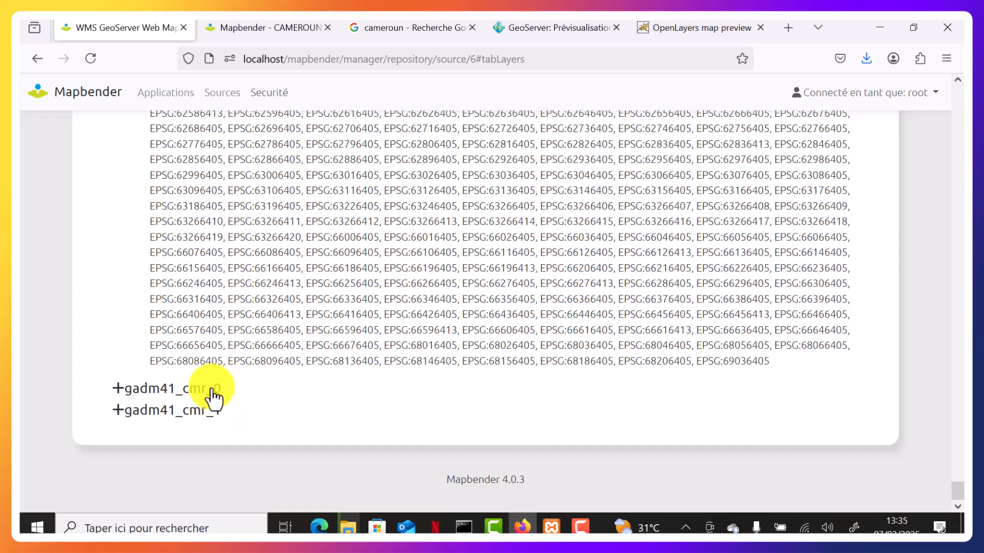
{"action": "scroll", "coordinate": [831, 392], "scroll_direction": "up", "scroll_amount": 5}
{"action": "scroll", "coordinate": [832, 392], "scroll_direction": "down", "scroll_amount": 5}
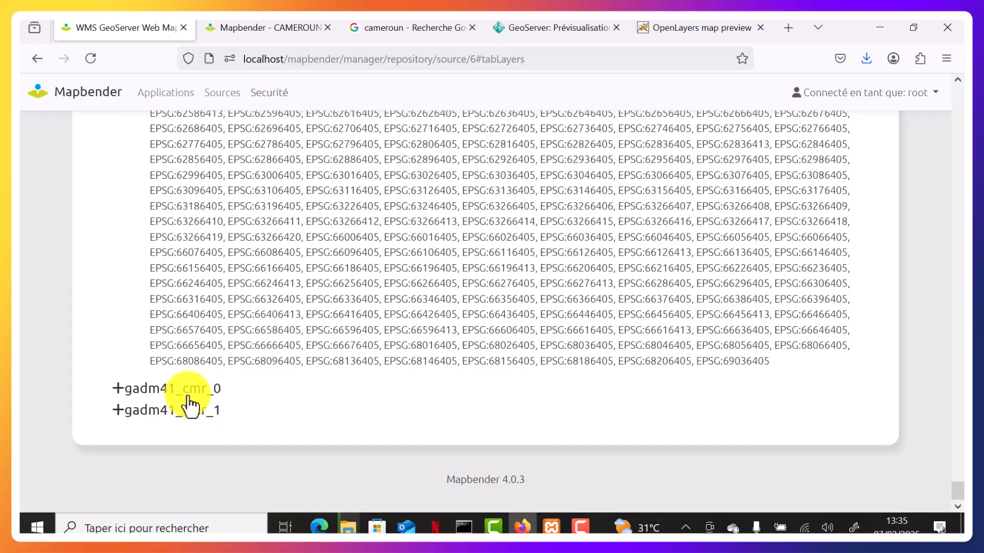
{"action": "left_click_drag", "start_coordinate": [956, 492], "coordinate": [956, 84]}
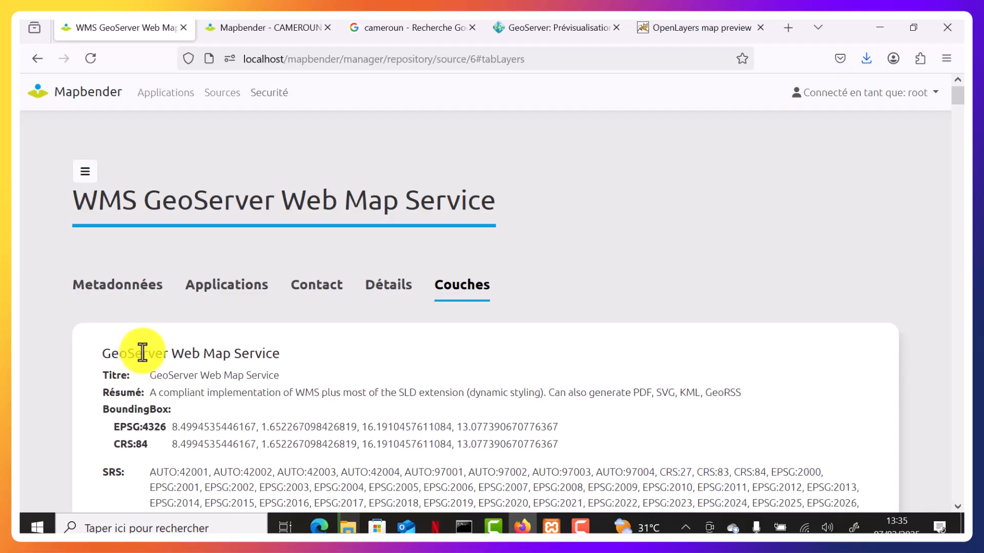
Step: Open the CAMEROUN GEOPORTAIL application for editing from the applications list
{"action": "left_click", "coordinate": [186, 100]}
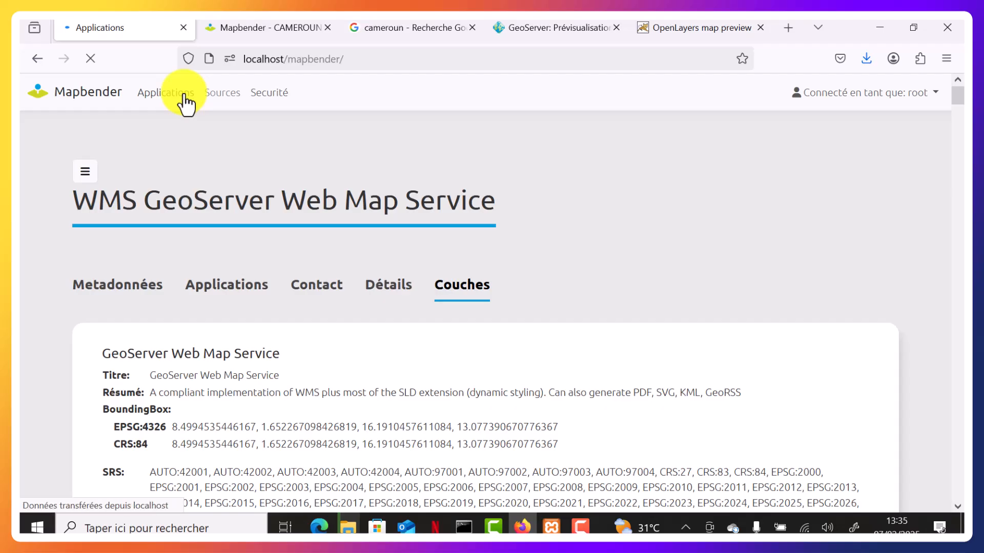
{"action": "scroll", "coordinate": [373, 306], "scroll_direction": "down", "scroll_amount": 5}
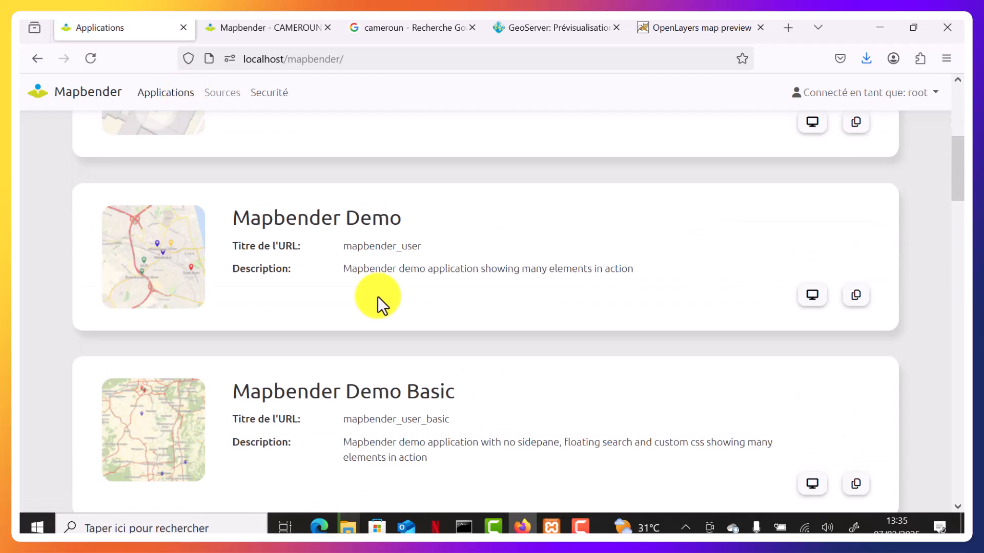
{"action": "scroll", "coordinate": [377, 296], "scroll_direction": "down", "scroll_amount": 6}
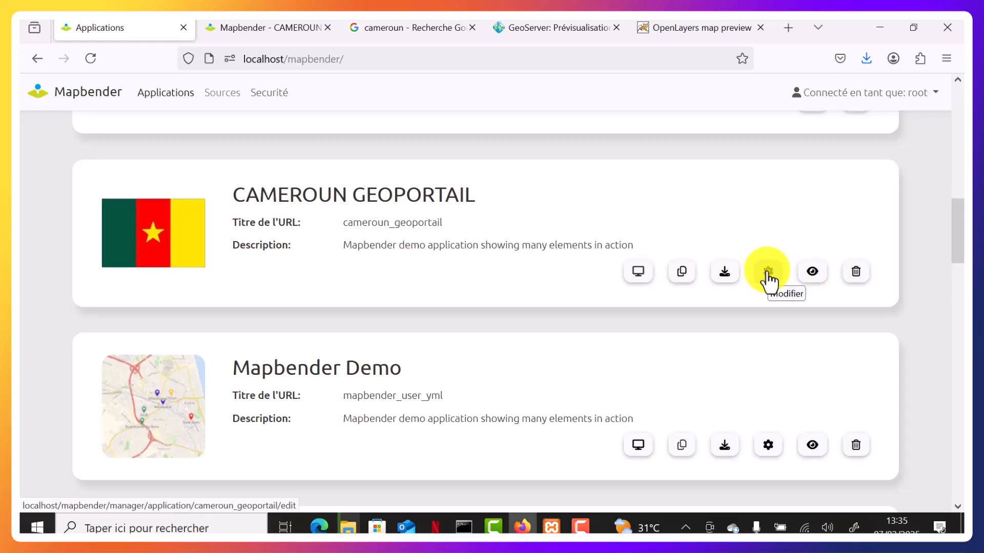
{"action": "left_click", "coordinate": [767, 274]}
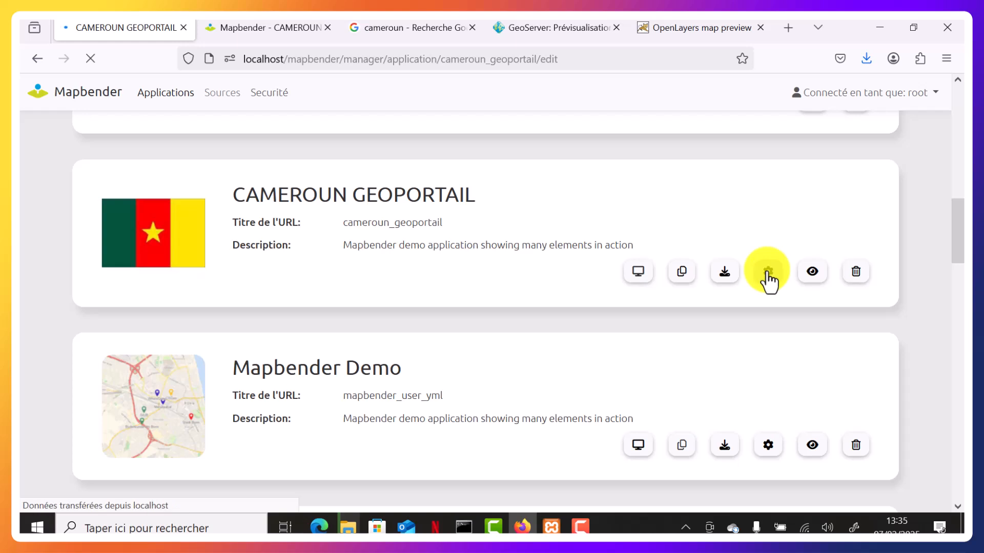
{"action": "scroll", "coordinate": [512, 305], "scroll_direction": "down", "scroll_amount": 1}
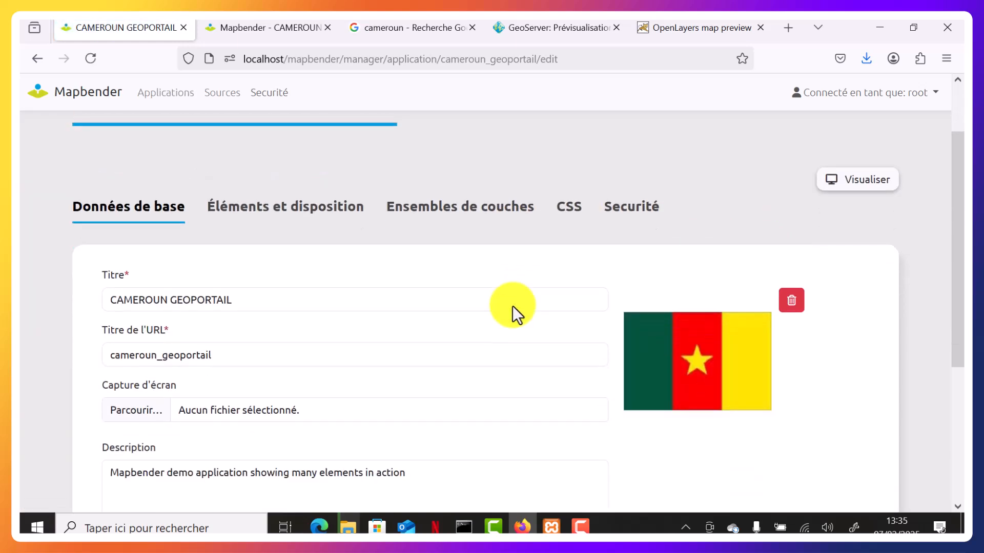
{"action": "scroll", "coordinate": [513, 306], "scroll_direction": "down", "scroll_amount": 1}
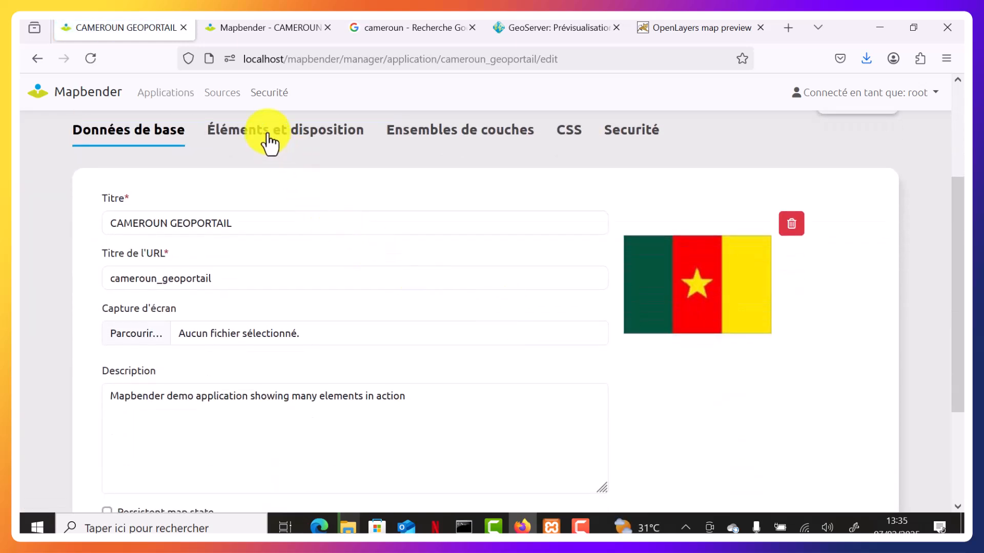
Step: Compare the application's layer sets and their instances with the layer tree shown in the CAMEROUN GEOPORTAIL map
{"action": "left_click", "coordinate": [428, 137]}
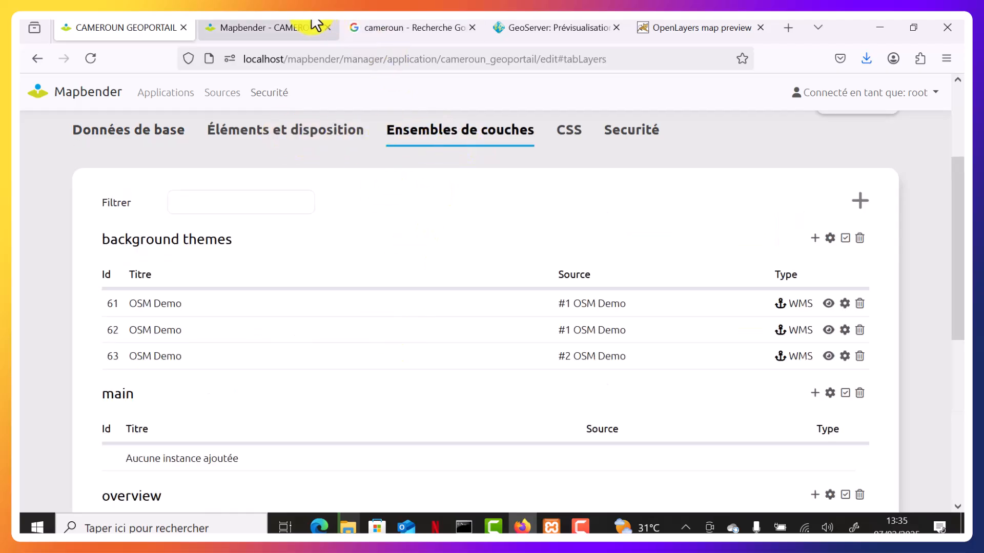
{"action": "left_click", "coordinate": [291, 26]}
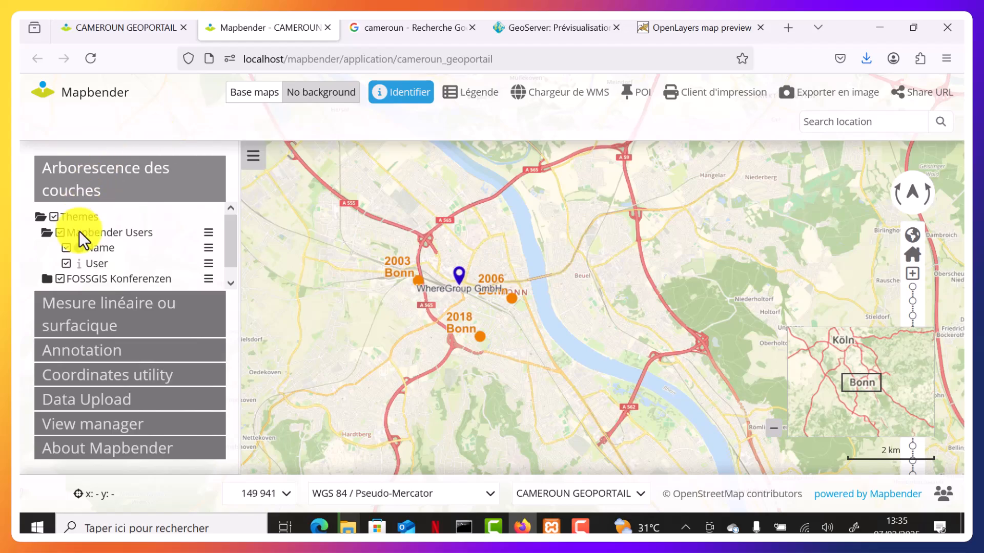
{"action": "left_click", "coordinate": [147, 26]}
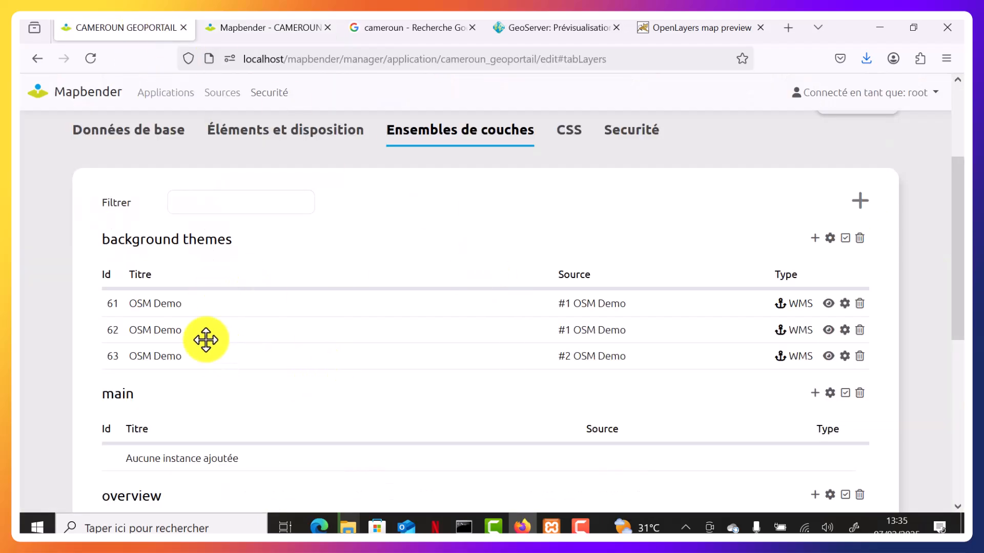
{"action": "scroll", "coordinate": [191, 342], "scroll_direction": "down", "scroll_amount": 3}
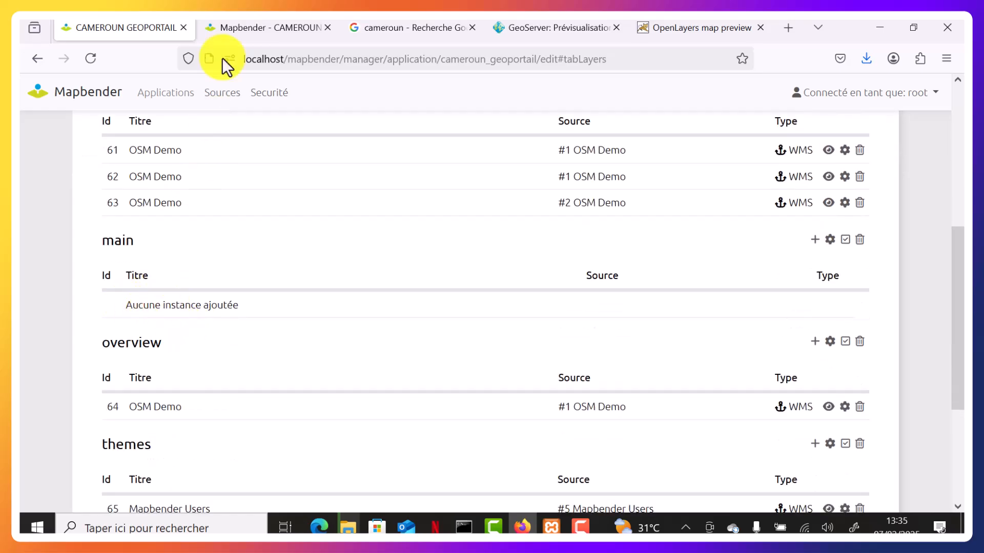
{"action": "left_click", "coordinate": [245, 28]}
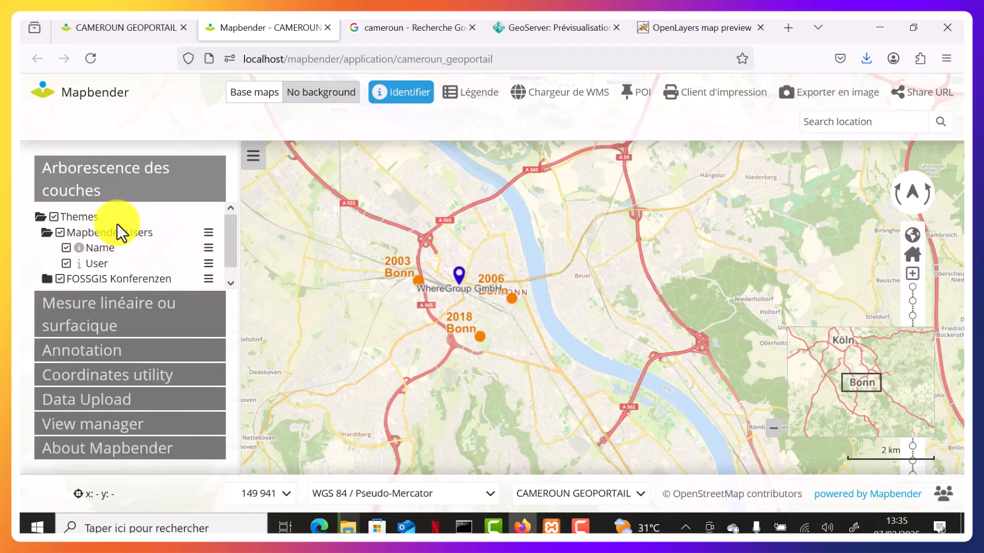
{"action": "left_click", "coordinate": [136, 28]}
{"action": "scroll", "coordinate": [308, 275], "scroll_direction": "down", "scroll_amount": 3}
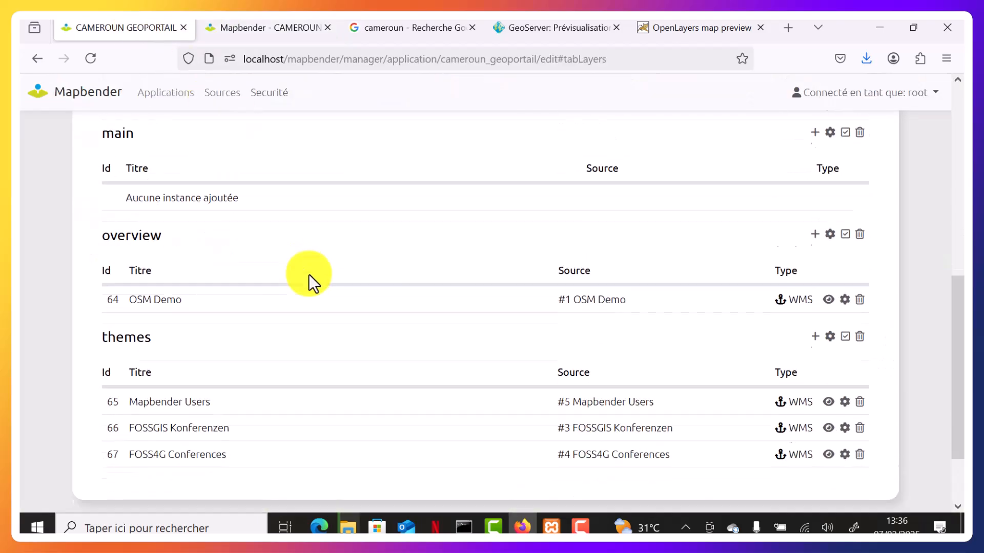
{"action": "left_click", "coordinate": [240, 28]}
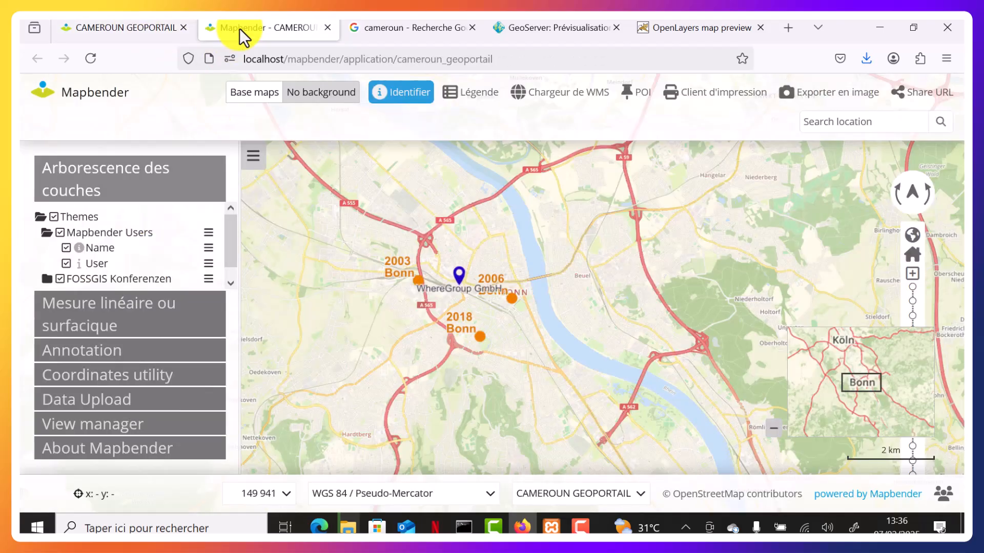
{"action": "left_click", "coordinate": [125, 27]}
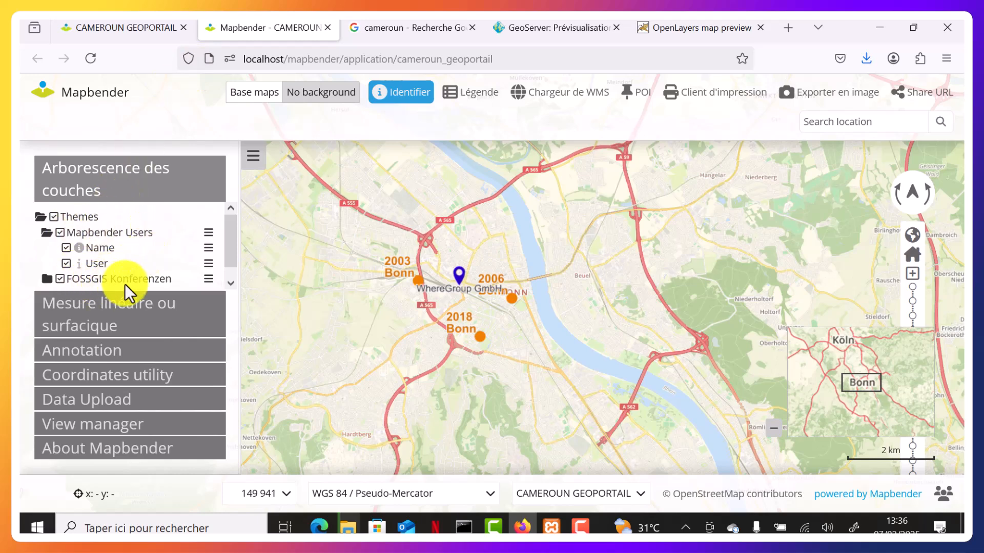
Step: Hide FOSSGIS Konferenzen and Mapbender Users in the map's layer tree and return to the application's layer sets
{"action": "left_click", "coordinate": [60, 279]}
{"action": "left_click", "coordinate": [60, 233]}
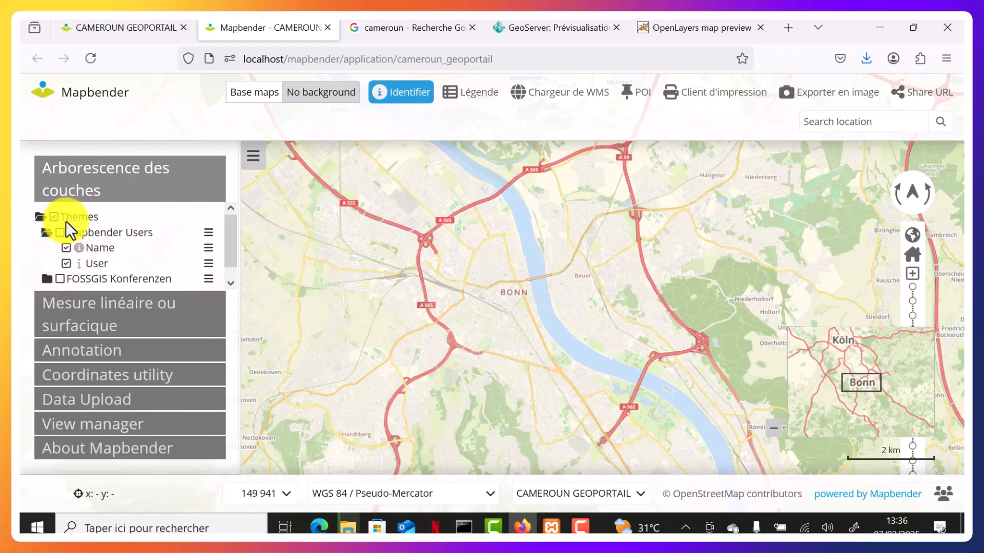
{"action": "left_click", "coordinate": [137, 27]}
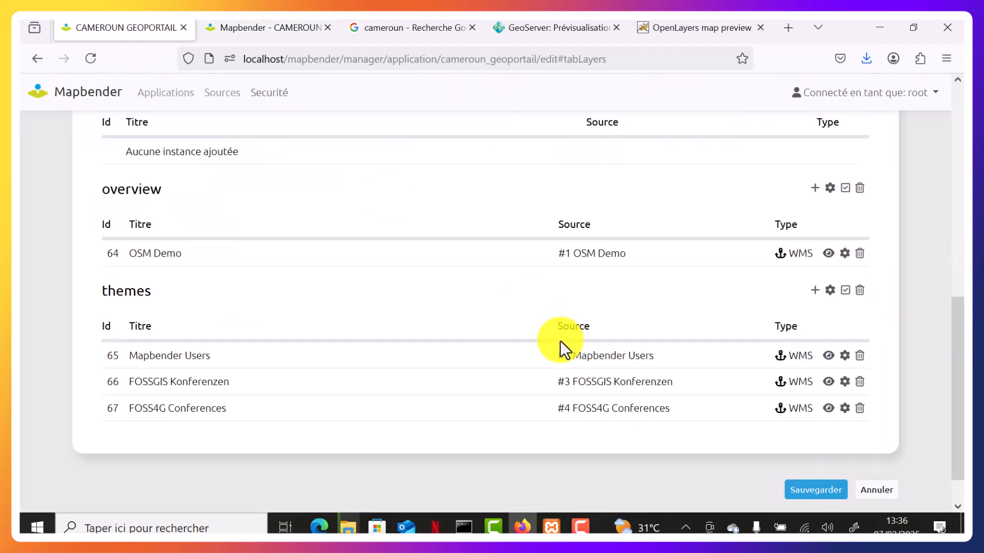
Step: Delete the Mapbender Users instance from the themes layer set and confirm the deletion
{"action": "scroll", "coordinate": [560, 340], "scroll_direction": "down", "scroll_amount": 1}
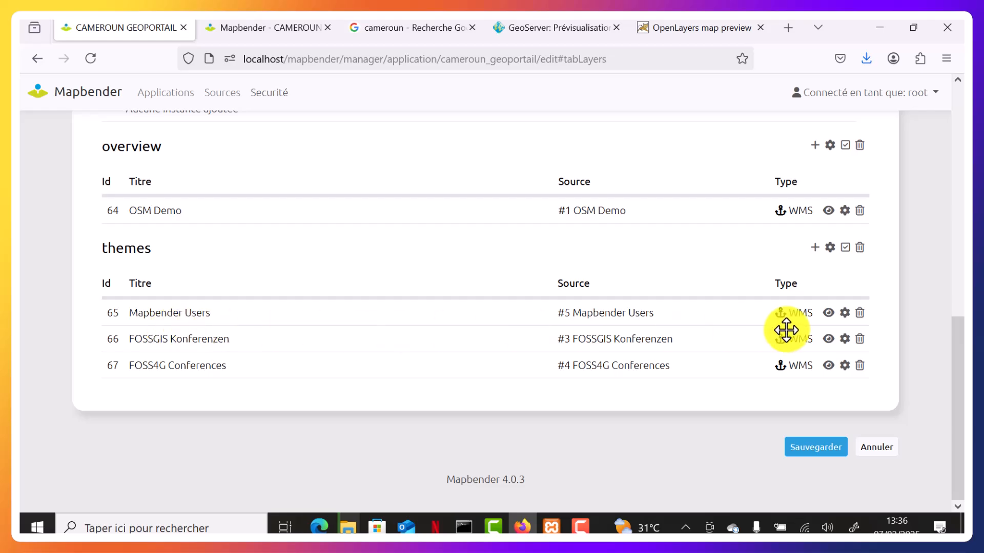
{"action": "left_click", "coordinate": [860, 314]}
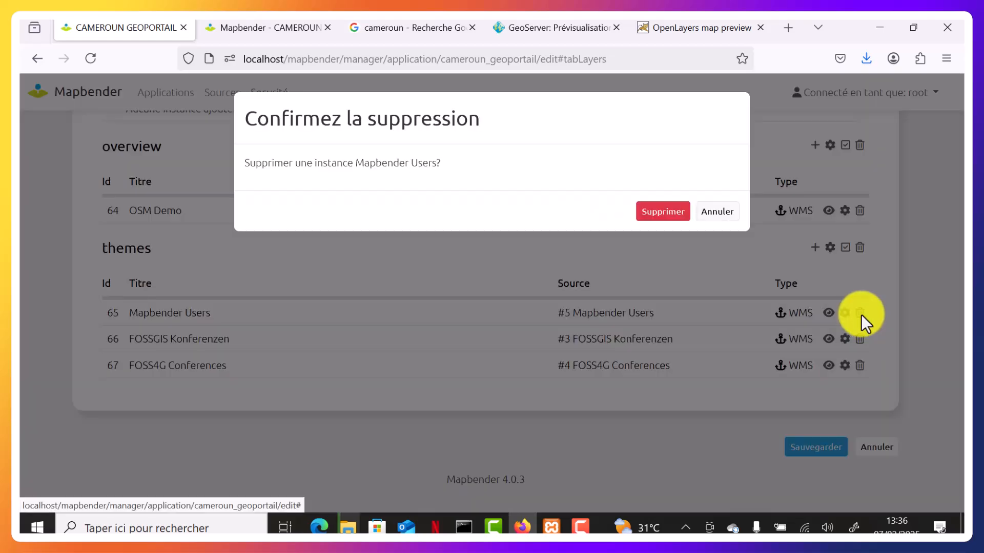
{"action": "left_click", "coordinate": [664, 212]}
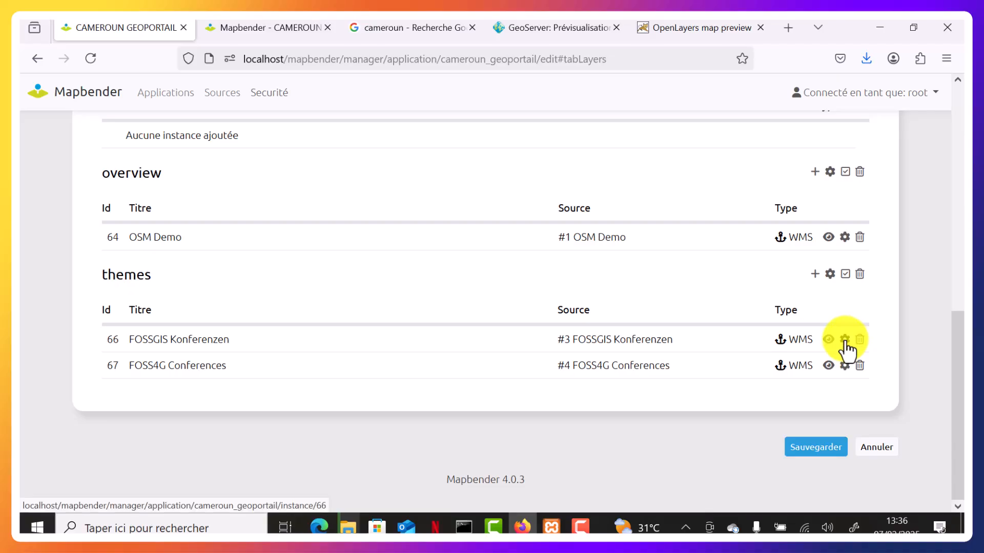
Step: Delete the FOSSGIS Konferenzen and FOSS4G Conferences instances from the themes layer set
{"action": "left_click", "coordinate": [862, 339]}
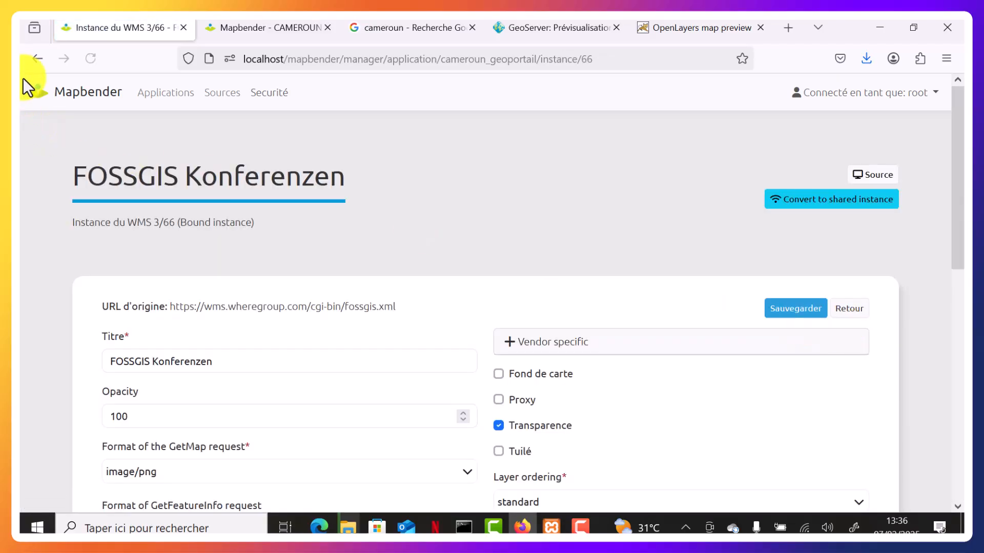
{"action": "left_click", "coordinate": [37, 58]}
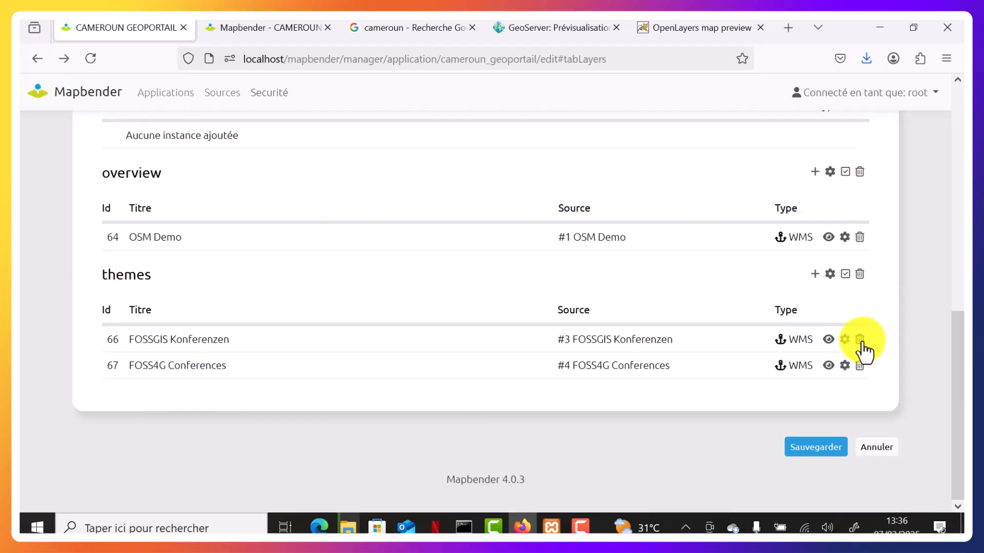
{"action": "left_click", "coordinate": [860, 340]}
{"action": "left_click", "coordinate": [663, 211]}
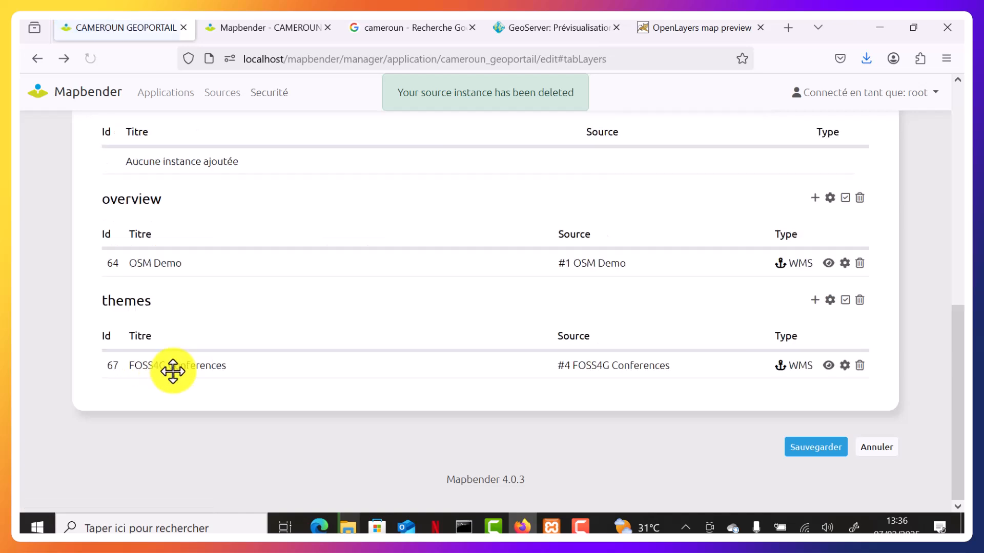
{"action": "left_click", "coordinate": [860, 366]}
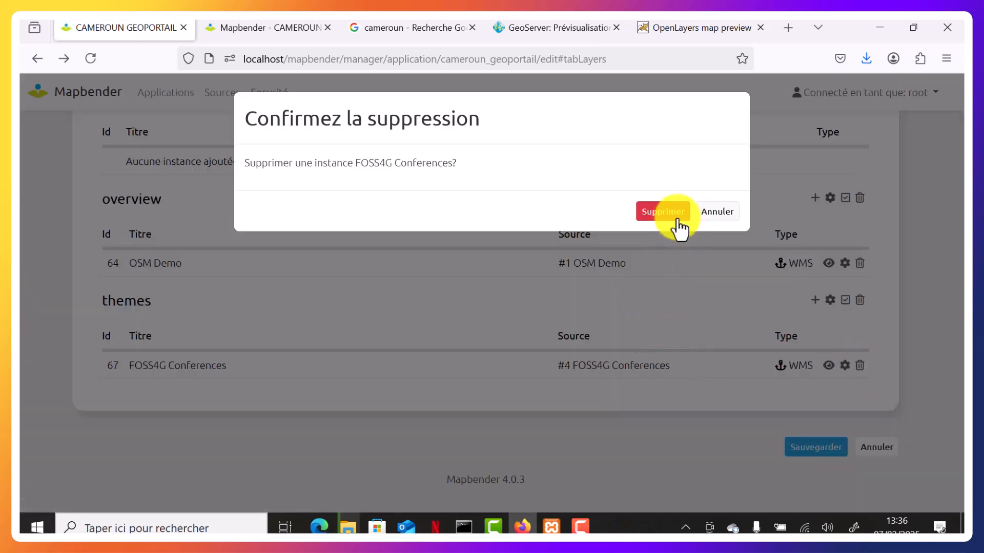
{"action": "left_click", "coordinate": [664, 211]}
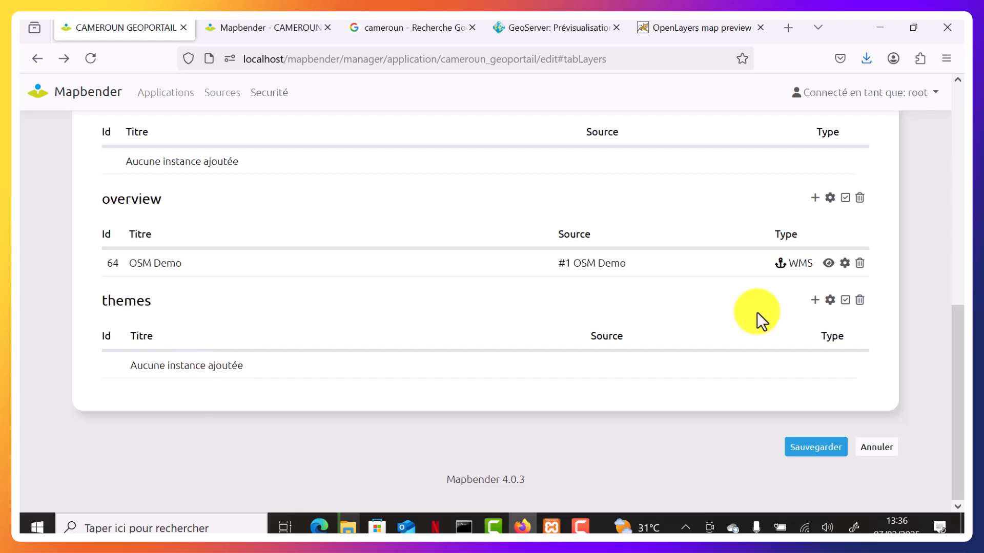
Step: Add the WMS#6 GeoServer Web Map Service source as an instance in the themes layer set
{"action": "left_click", "coordinate": [815, 301]}
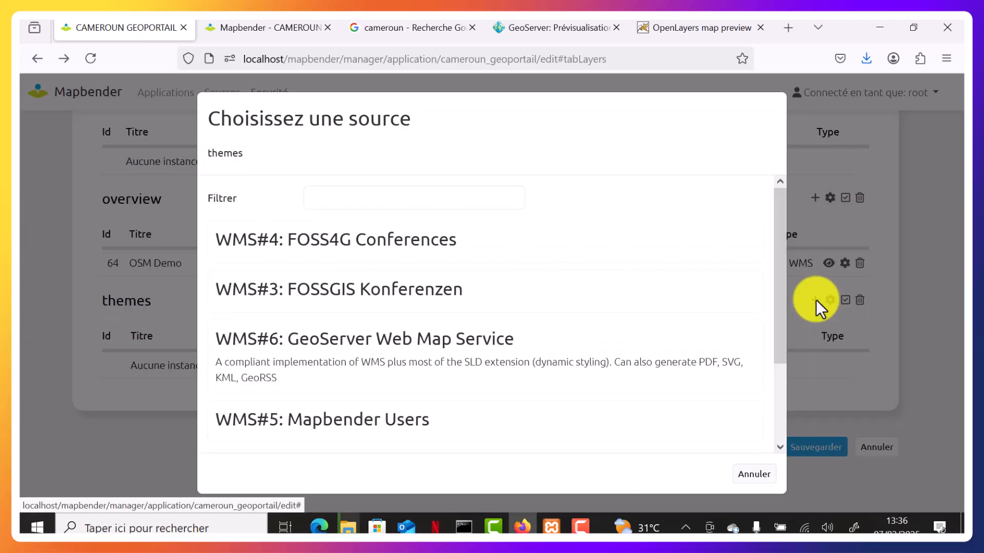
{"action": "scroll", "coordinate": [441, 264], "scroll_direction": "down", "scroll_amount": 3}
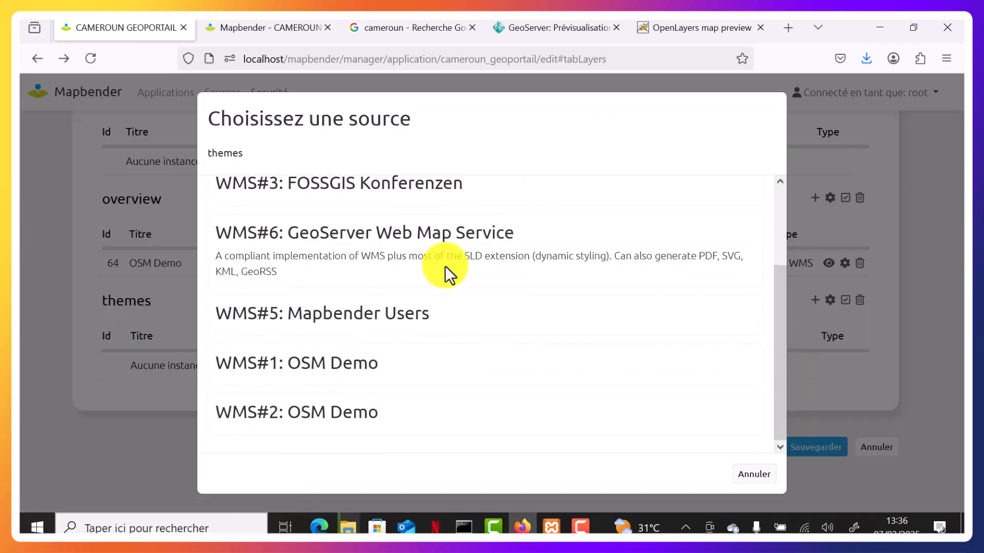
{"action": "left_click", "coordinate": [419, 257]}
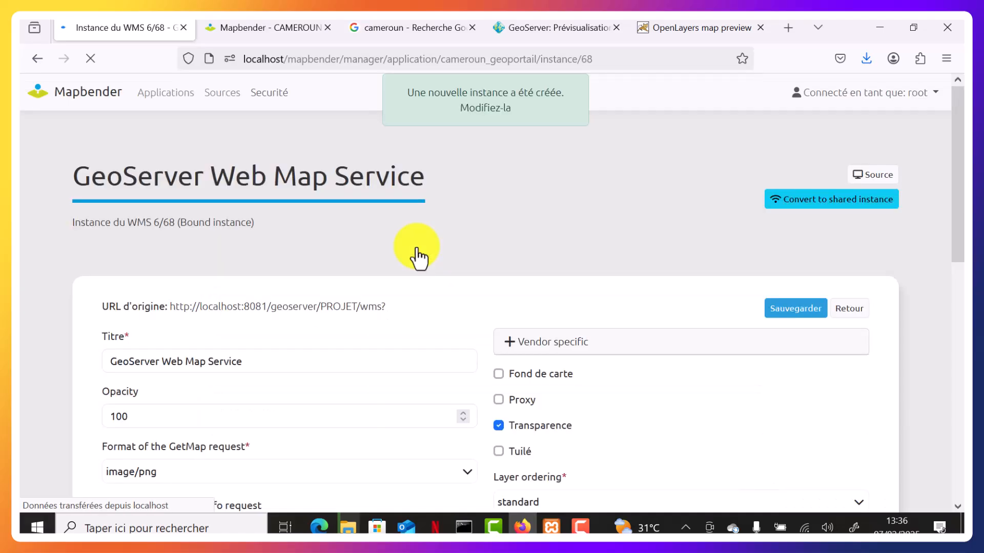
Step: Set the title of the new GeoServer WMS instance to Couches
{"action": "scroll", "coordinate": [417, 248], "scroll_direction": "down", "scroll_amount": 3}
{"action": "left_click_drag", "start_coordinate": [286, 211], "coordinate": [72, 218]}
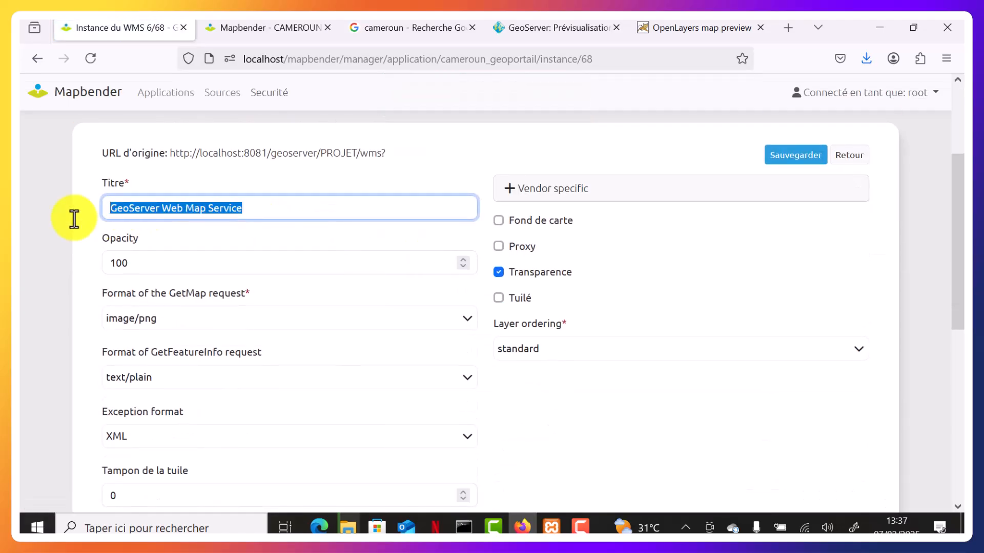
{"action": "type", "text": "Cou"}
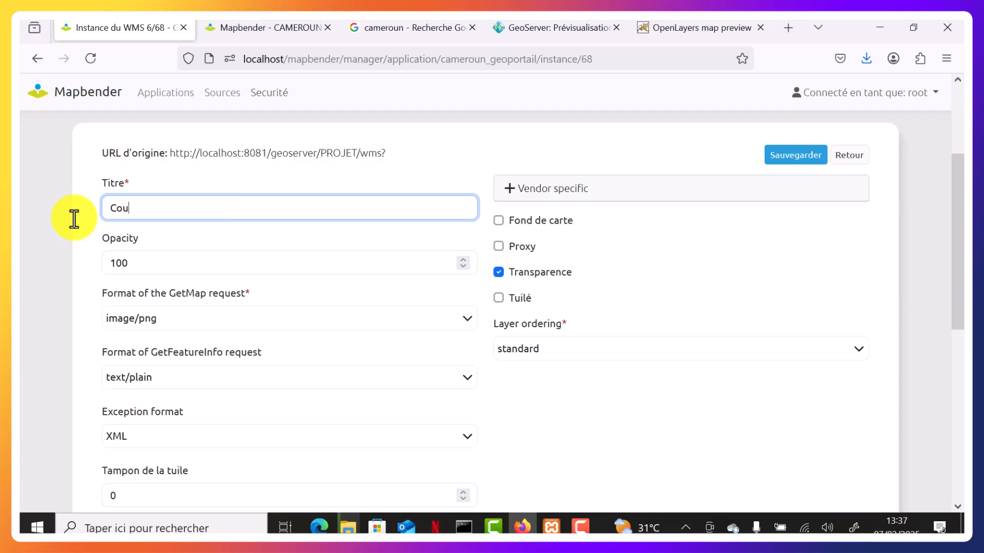
{"action": "type", "text": "ches"}
Step: Title the root layer Couches in the instance's layer table
{"action": "scroll", "coordinate": [152, 284], "scroll_direction": "down", "scroll_amount": 7}
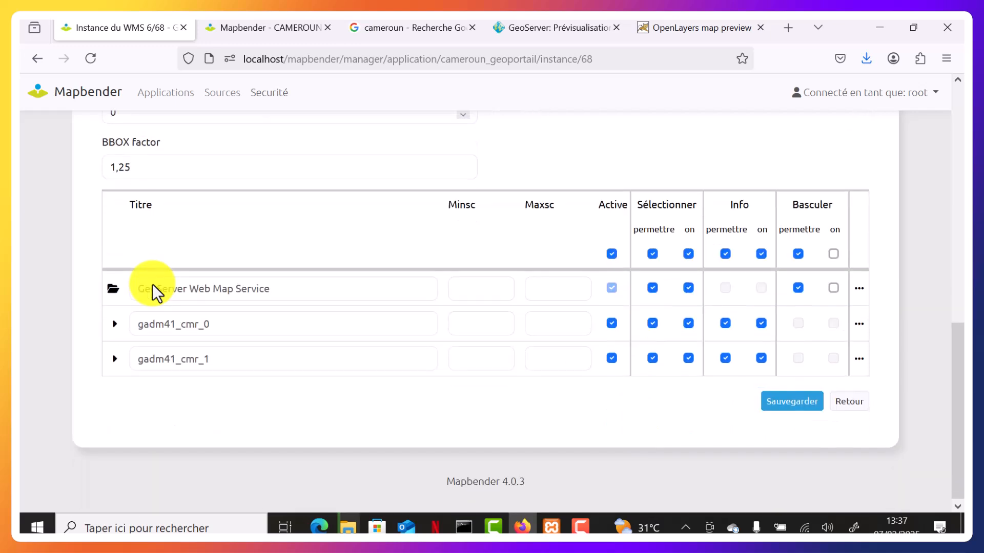
{"action": "left_click_drag", "start_coordinate": [279, 296], "coordinate": [112, 283]}
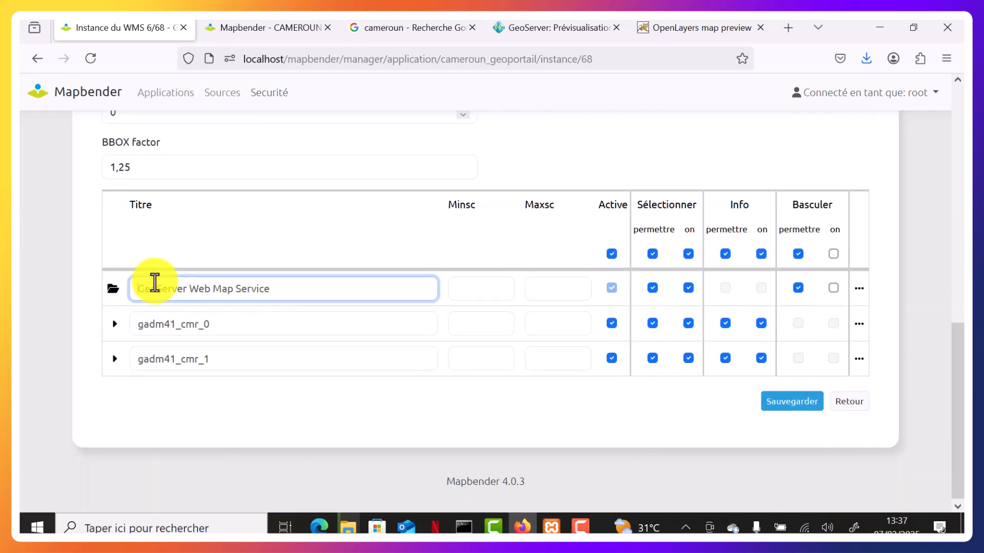
{"action": "type", "text": "Couche"}
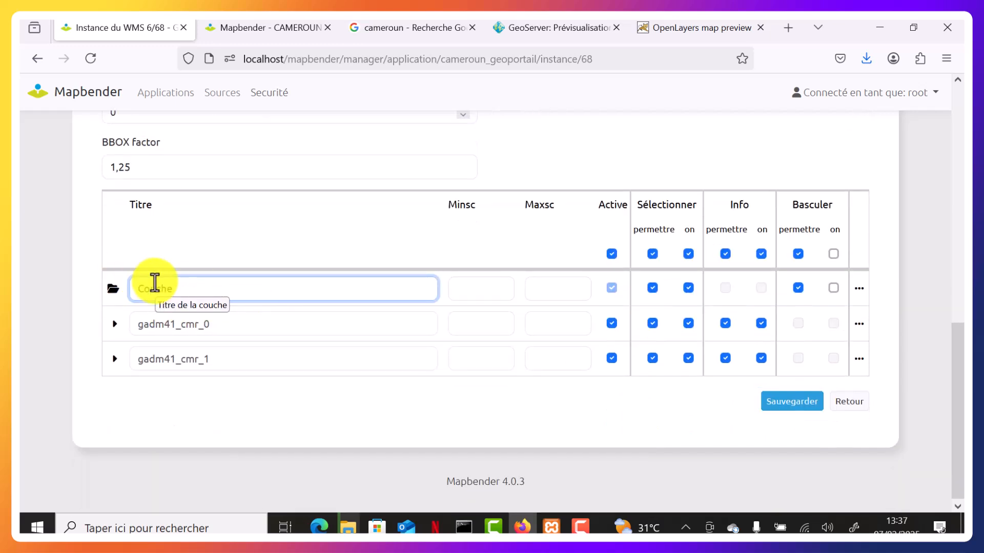
{"action": "type", "text": "s"}
Step: Title the gadm41_cmr_0 layer Cameroun and the gadm41_cmr_1 layer Provinces
{"action": "left_click", "coordinate": [212, 325]}
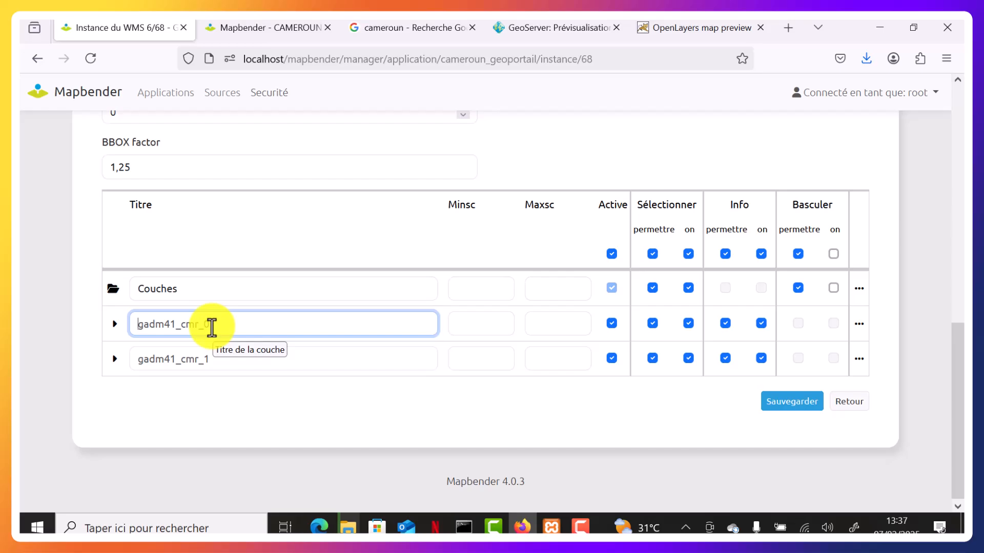
{"action": "type", "text": "Cameroun"}
{"action": "left_click", "coordinate": [213, 364]}
{"action": "type", "text": "Provi"}
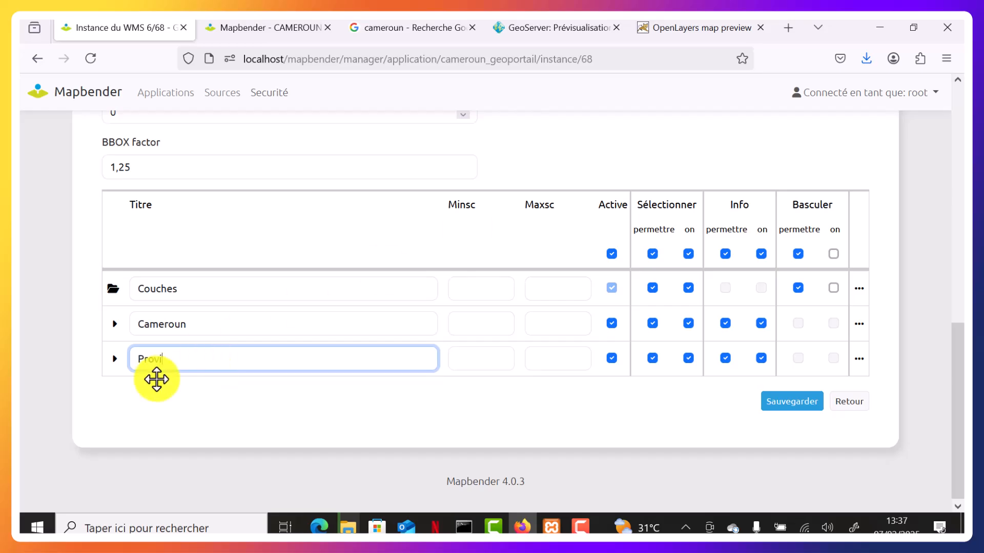
{"action": "left_click", "coordinate": [191, 325]}
{"action": "left_click", "coordinate": [182, 361]}
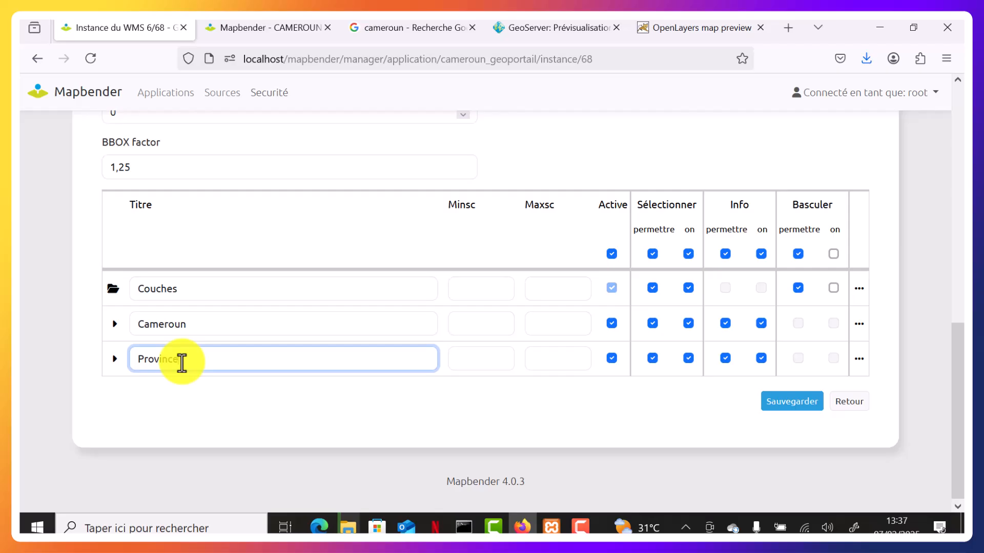
{"action": "type", "text": "nces"}
Step: Extend the Provinces layer's title to read Limite des Provinces
{"action": "left_click_drag", "start_coordinate": [200, 326], "coordinate": [136, 334]}
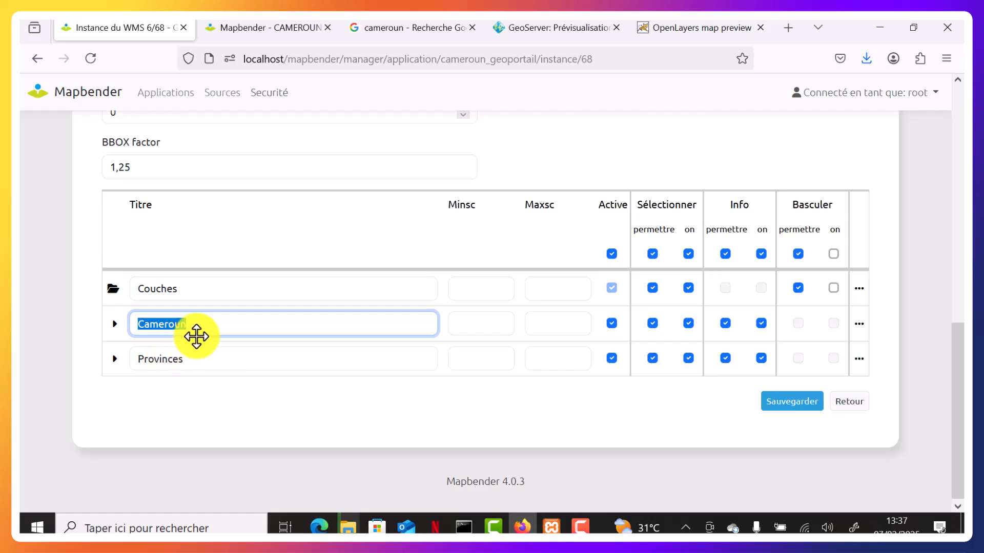
{"action": "left_click", "coordinate": [190, 361]}
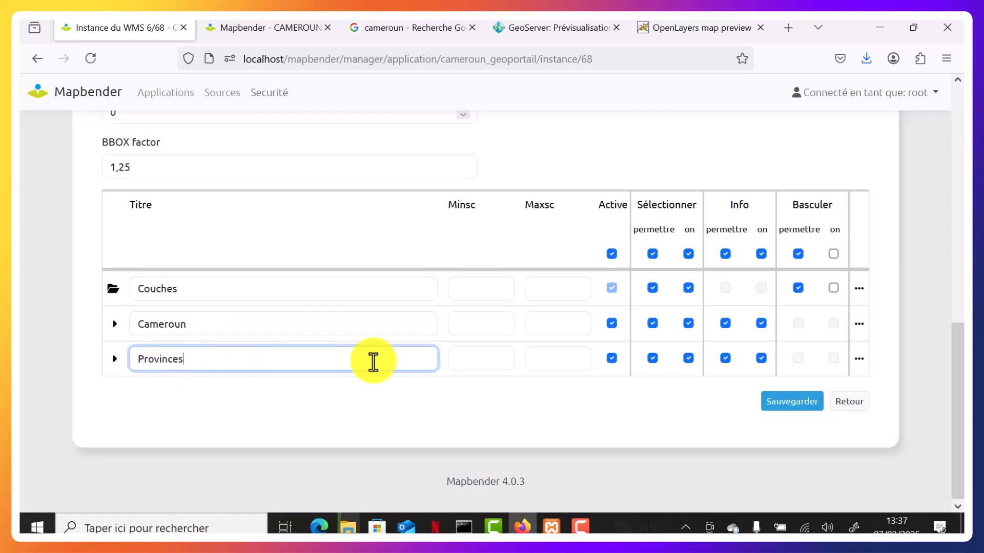
{"action": "left_click", "coordinate": [133, 363]}
{"action": "type", "text": "Limite "}
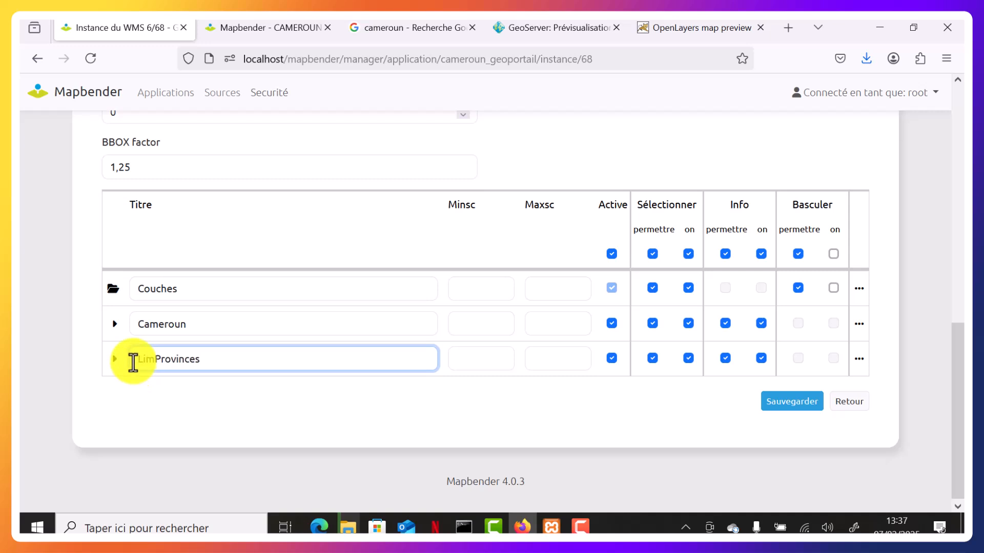
{"action": "type", "text": "des"}
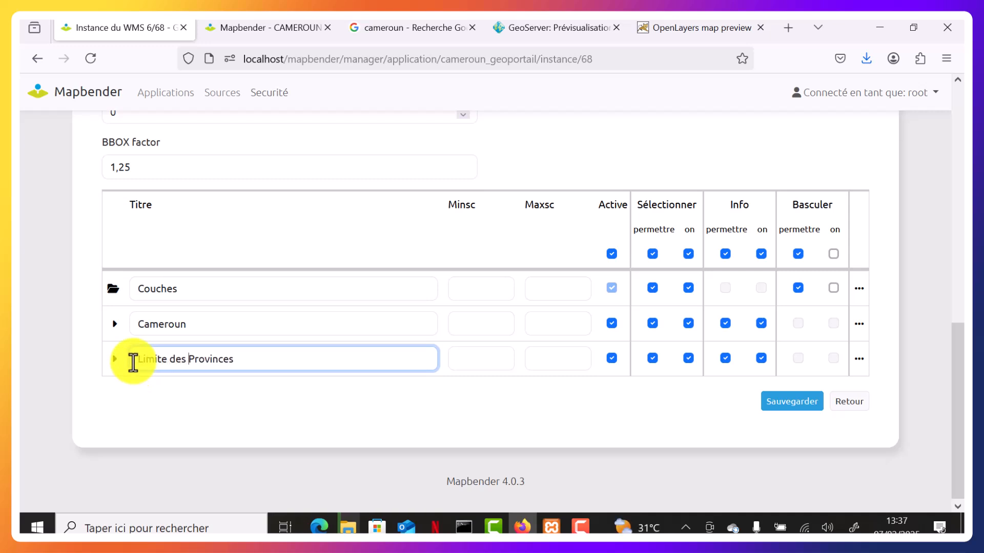
Step: Change the title of the Cameroun layer to Pays and check over the instance settings
{"action": "left_click_drag", "start_coordinate": [139, 329], "coordinate": [185, 330]}
{"action": "type", "text": "Pays"}
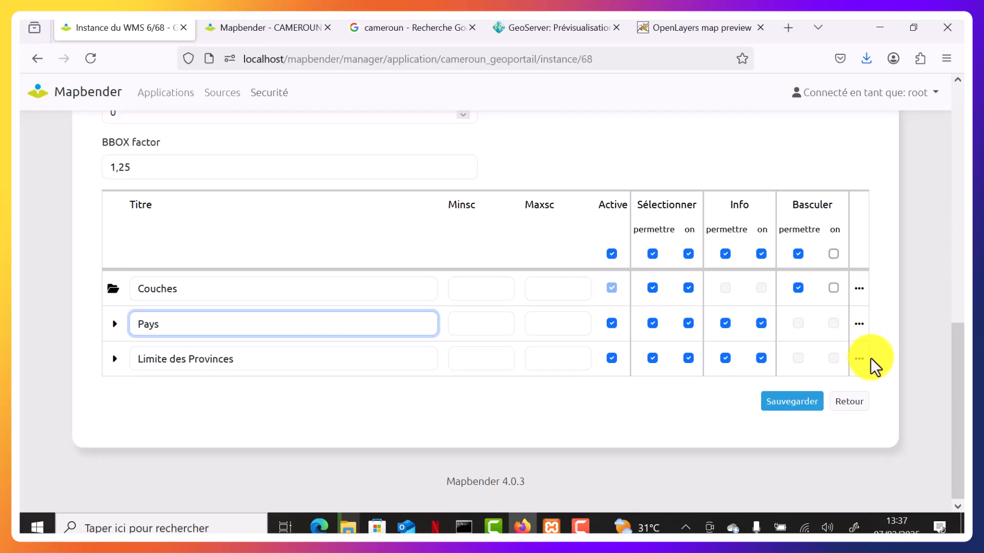
{"action": "scroll", "coordinate": [877, 355], "scroll_direction": "up", "scroll_amount": 3}
{"action": "scroll", "coordinate": [877, 355], "scroll_direction": "down", "scroll_amount": 3}
{"action": "scroll", "coordinate": [877, 355], "scroll_direction": "up", "scroll_amount": 10}
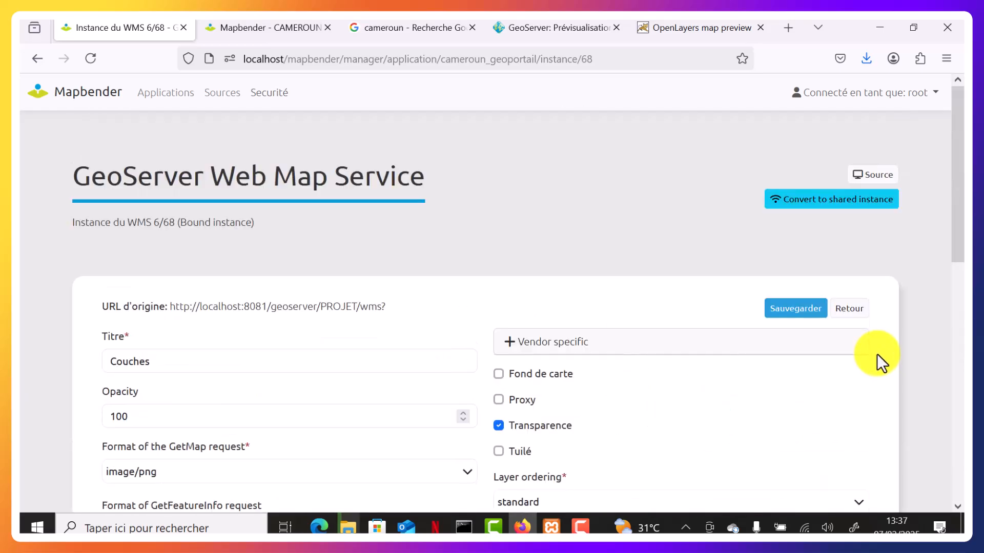
Step: Turn off default selection for the Limite des Provinces layer, turn on default unfolding for Couches, and save the instance
{"action": "scroll", "coordinate": [877, 354], "scroll_direction": "down", "scroll_amount": 8}
{"action": "scroll", "coordinate": [877, 354], "scroll_direction": "down", "scroll_amount": 2}
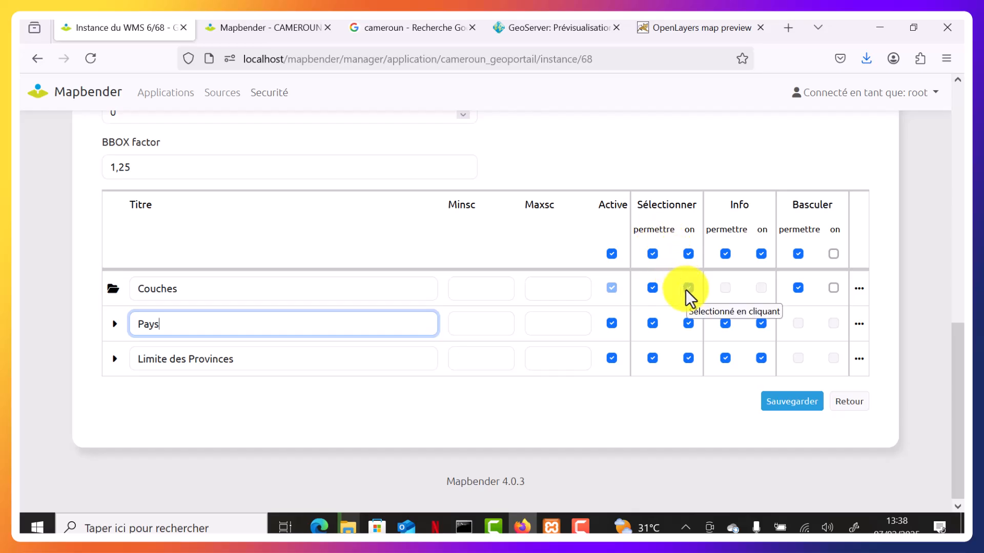
{"action": "left_click", "coordinate": [689, 358]}
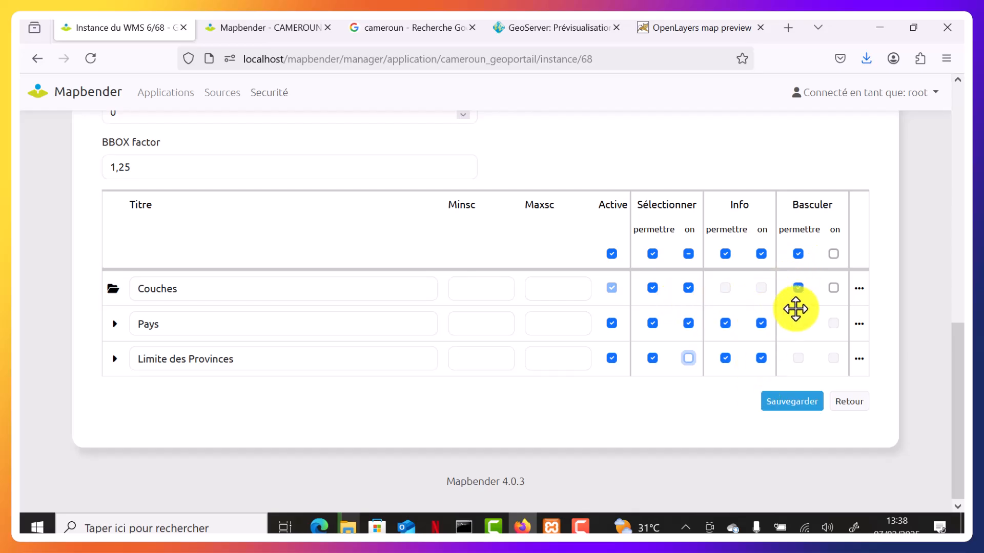
{"action": "left_click", "coordinate": [834, 287]}
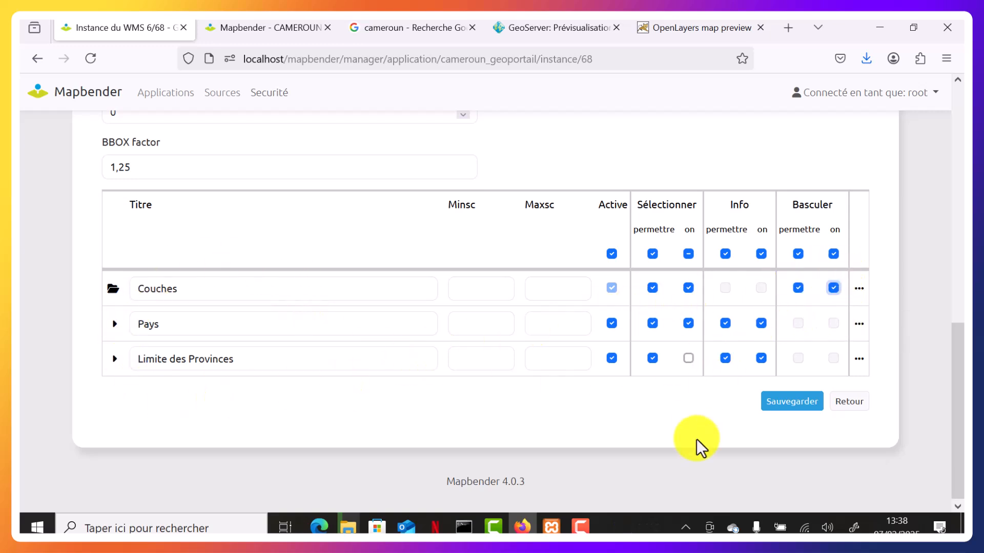
{"action": "left_click", "coordinate": [785, 398]}
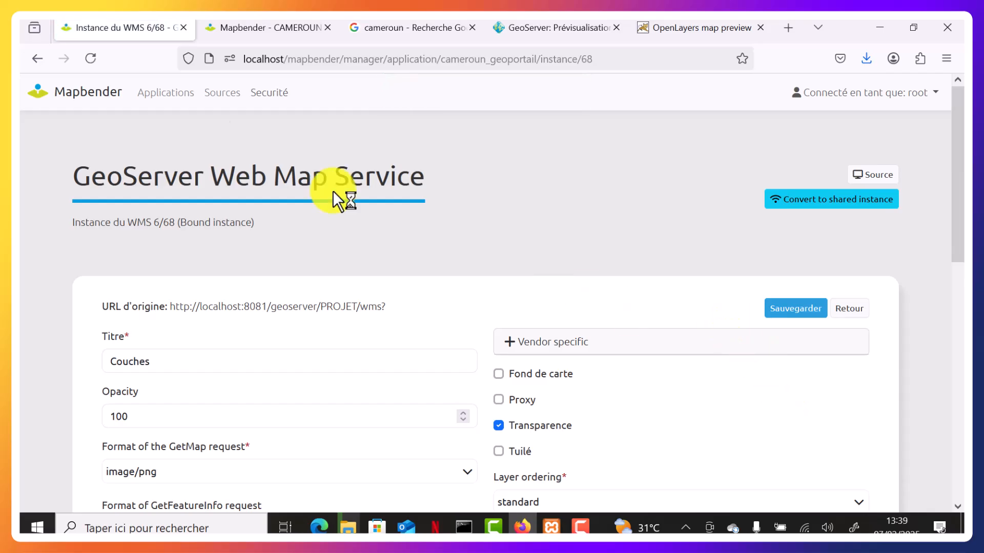
Step: Reload the geoportal's map application to check its layer tree and look over the WMS instance settings again
{"action": "left_click", "coordinate": [247, 28]}
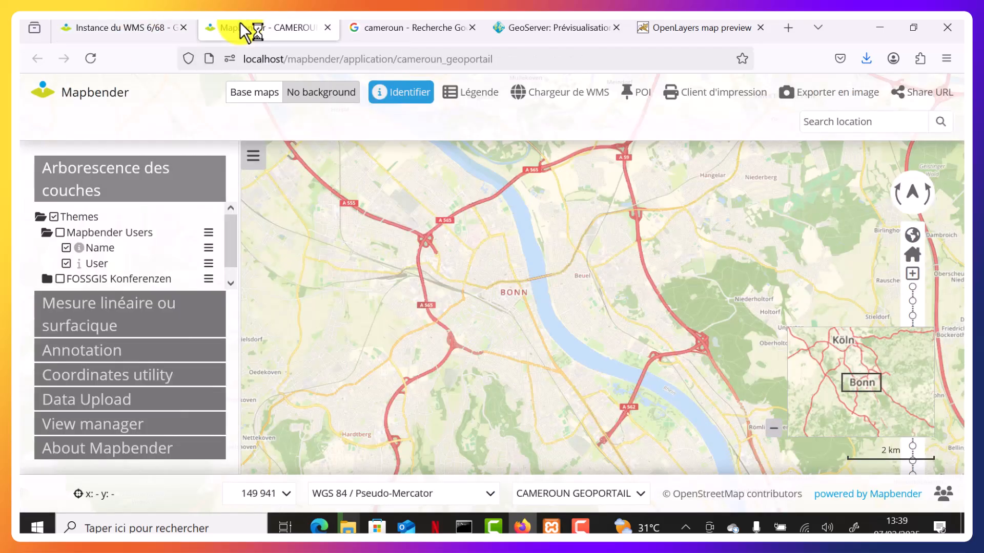
{"action": "left_click", "coordinate": [91, 59]}
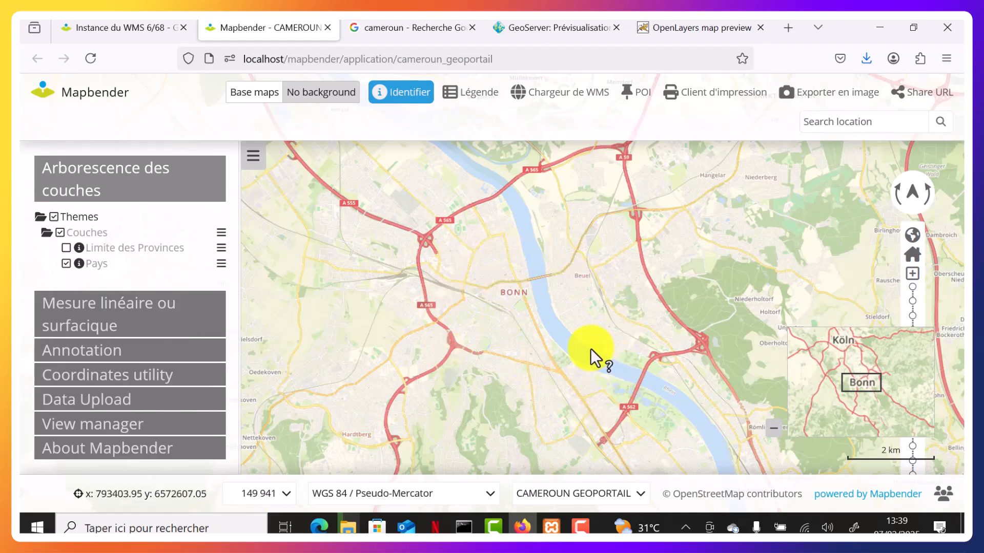
{"action": "left_click", "coordinate": [139, 27]}
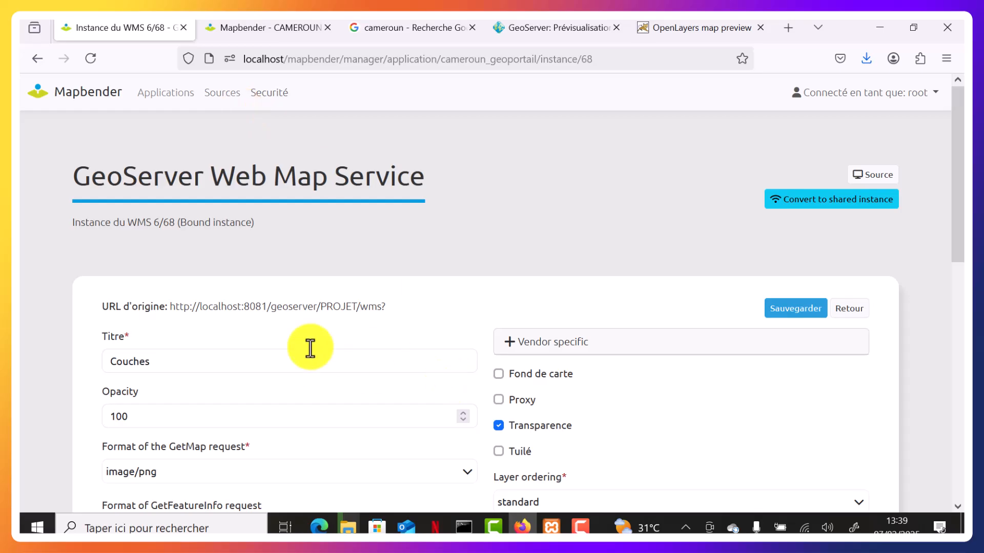
{"action": "scroll", "coordinate": [252, 228], "scroll_direction": "down", "scroll_amount": 8}
{"action": "scroll", "coordinate": [256, 226], "scroll_direction": "up", "scroll_amount": 10}
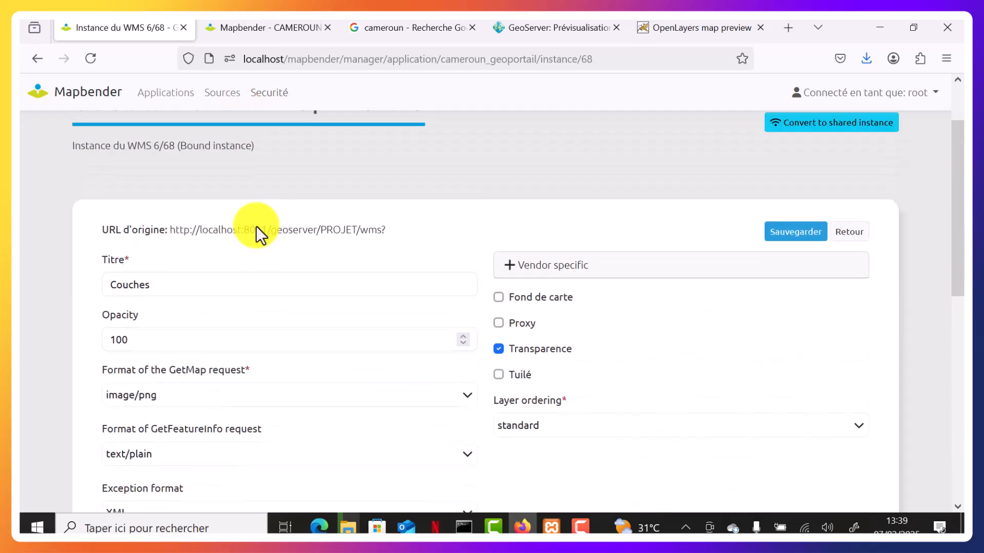
Step: Return to the CAMEROUN GEOPORTAIL application's configuration and open the map area's Carte element for editing
{"action": "left_click", "coordinate": [852, 311]}
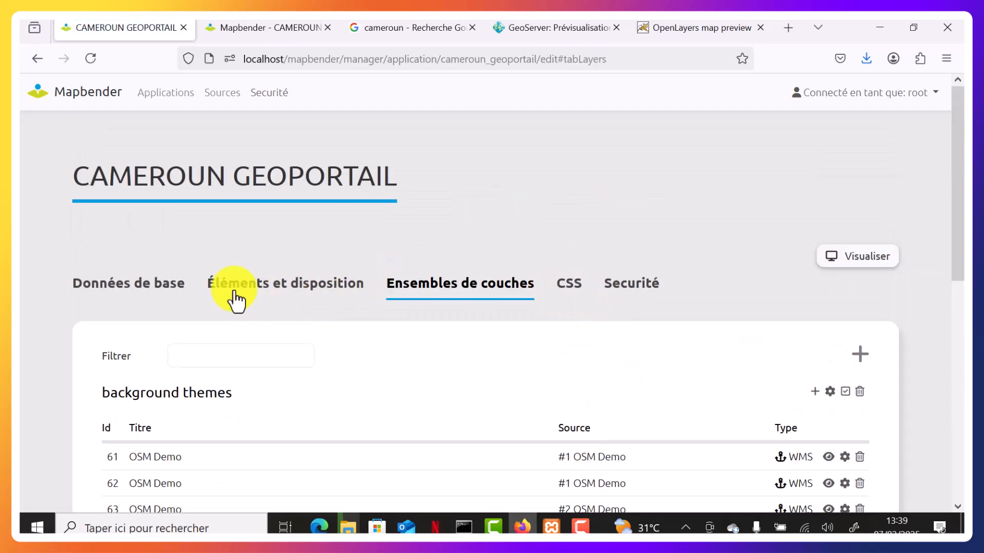
{"action": "left_click", "coordinate": [264, 293]}
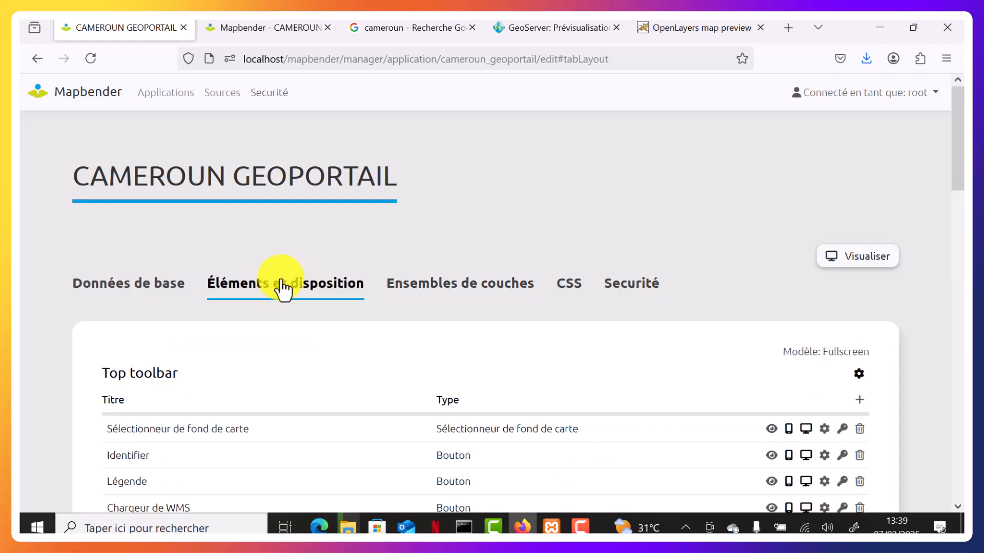
{"action": "scroll", "coordinate": [324, 290], "scroll_direction": "down", "scroll_amount": 5}
{"action": "scroll", "coordinate": [322, 283], "scroll_direction": "down", "scroll_amount": 8}
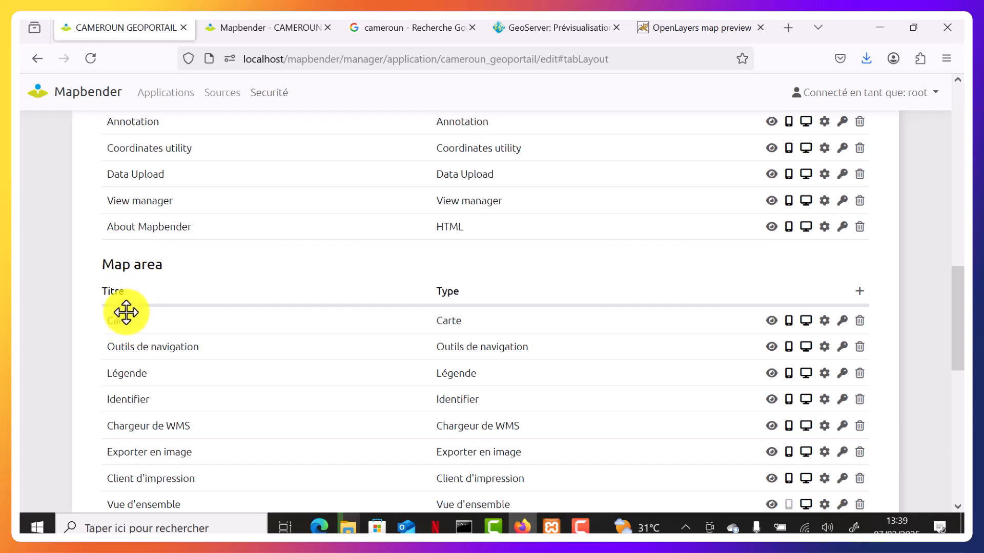
{"action": "left_click", "coordinate": [825, 322]}
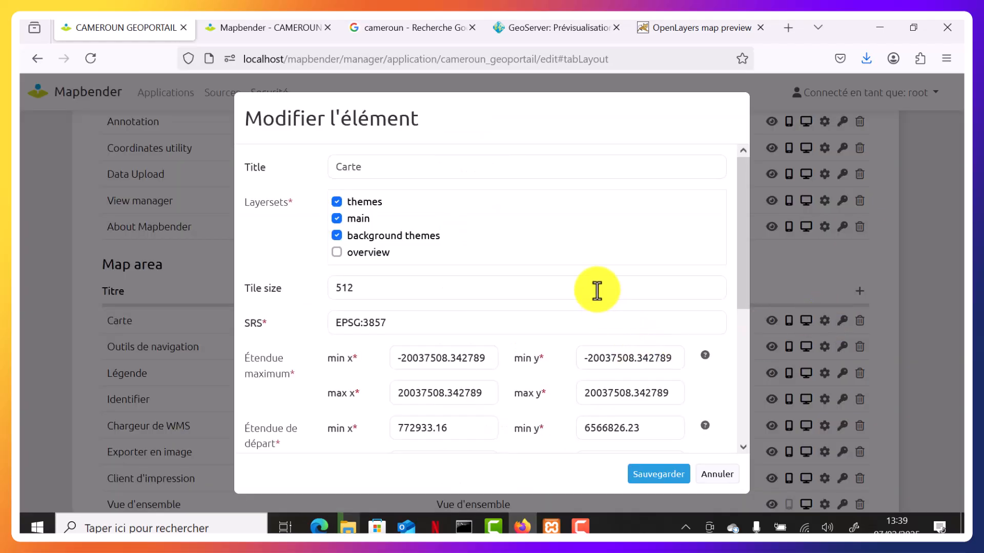
Step: Include the overview layerset in the Carte element and set its SRS to EPSG:4326
{"action": "scroll", "coordinate": [597, 291], "scroll_direction": "down", "scroll_amount": 2}
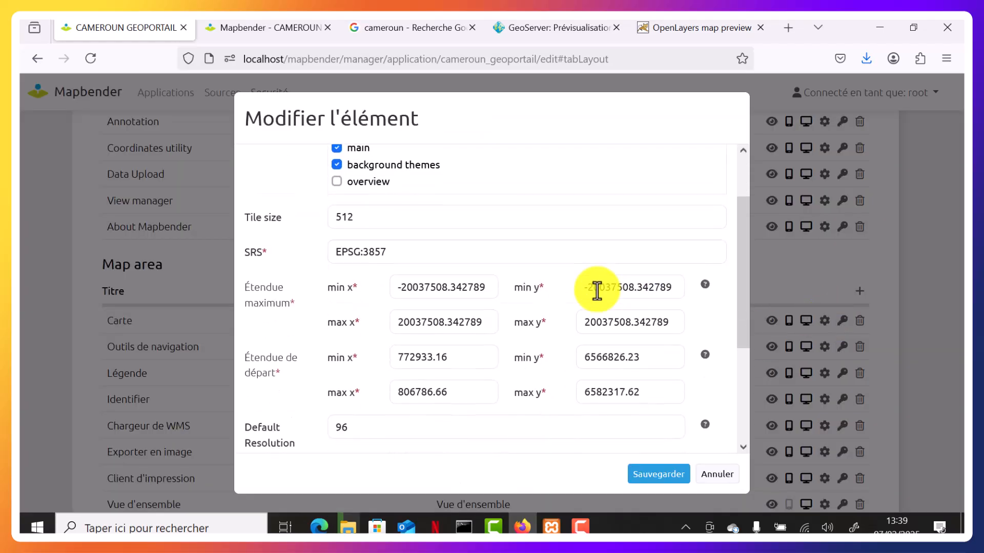
{"action": "left_click", "coordinate": [364, 183]}
{"action": "scroll", "coordinate": [420, 215], "scroll_direction": "up", "scroll_amount": 2}
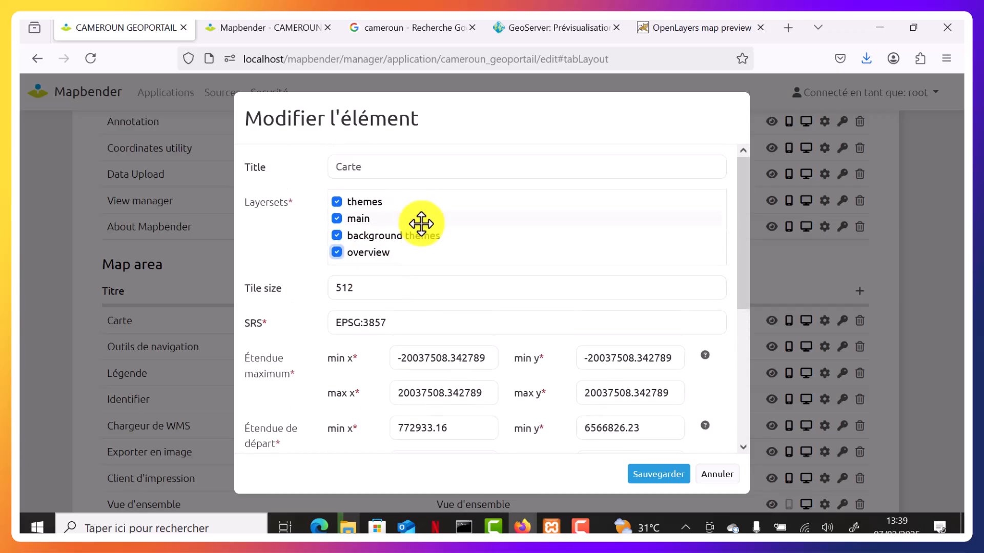
{"action": "scroll", "coordinate": [420, 222], "scroll_direction": "down", "scroll_amount": 3}
{"action": "scroll", "coordinate": [419, 222], "scroll_direction": "up", "scroll_amount": 3}
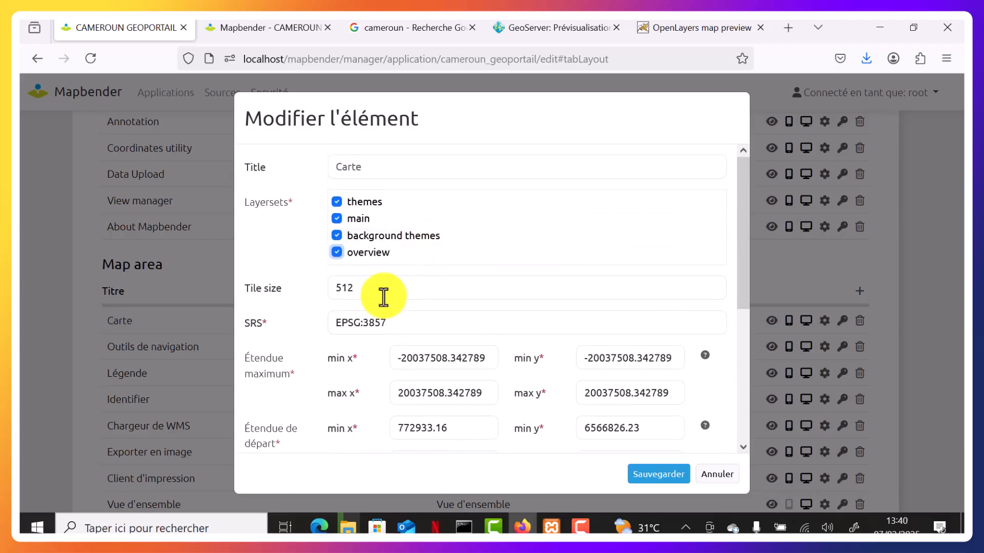
{"action": "left_click_drag", "start_coordinate": [362, 323], "coordinate": [398, 322]}
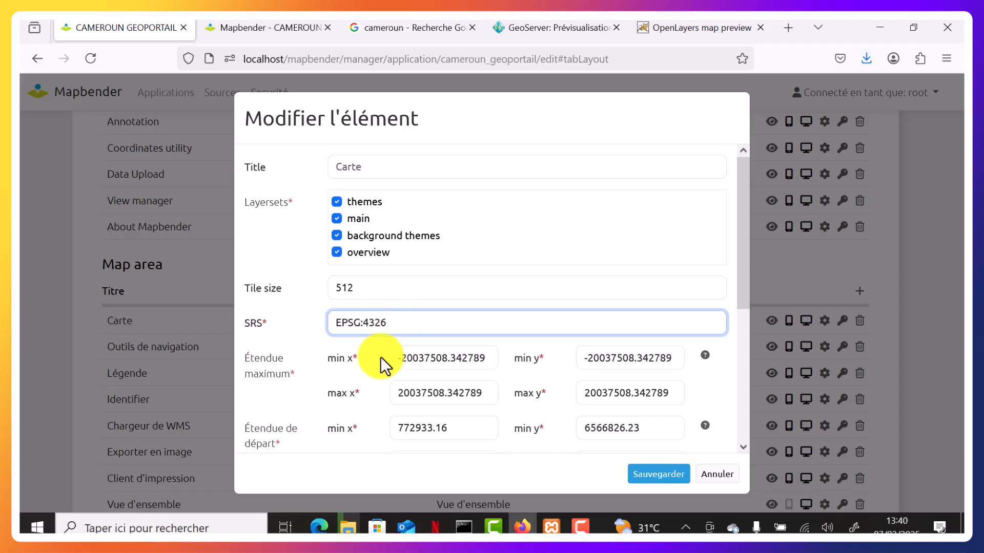
Step: Switch to GeoServer, open the gadm41_cmr_0 layer's configuration and copy the minimum X of its native bounding box
{"action": "left_click", "coordinate": [577, 27]}
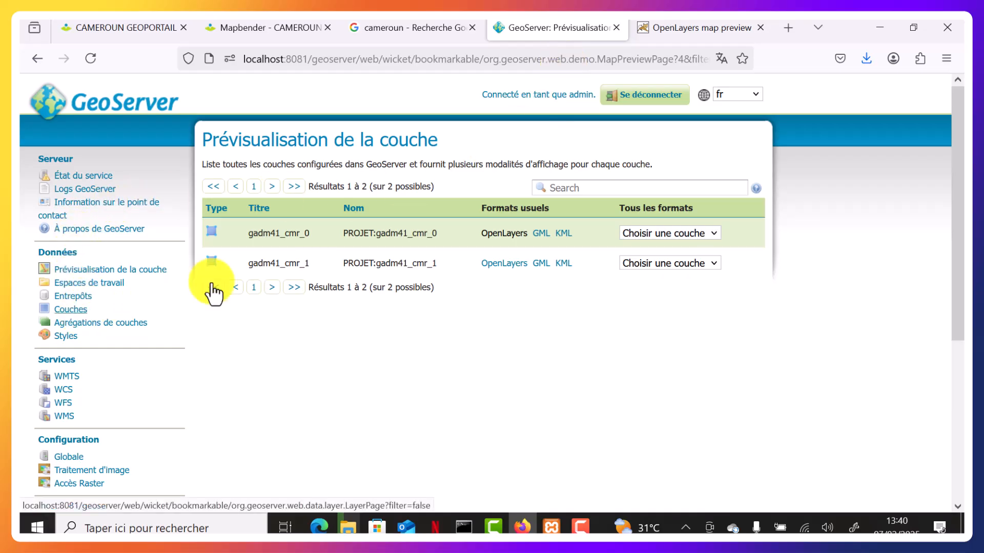
{"action": "left_click", "coordinate": [66, 309]}
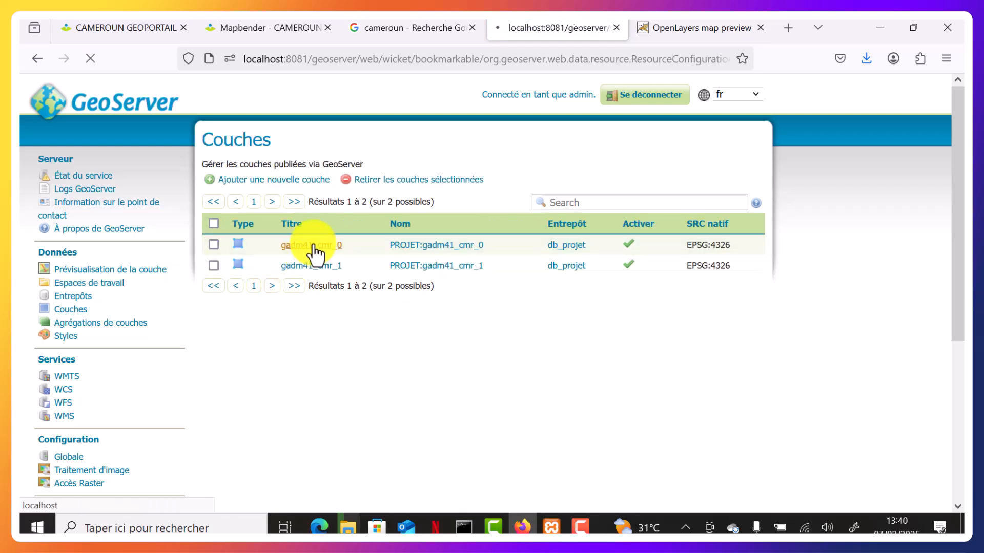
{"action": "scroll", "coordinate": [379, 280], "scroll_direction": "down", "scroll_amount": 3}
{"action": "scroll", "coordinate": [379, 279], "scroll_direction": "down", "scroll_amount": 15}
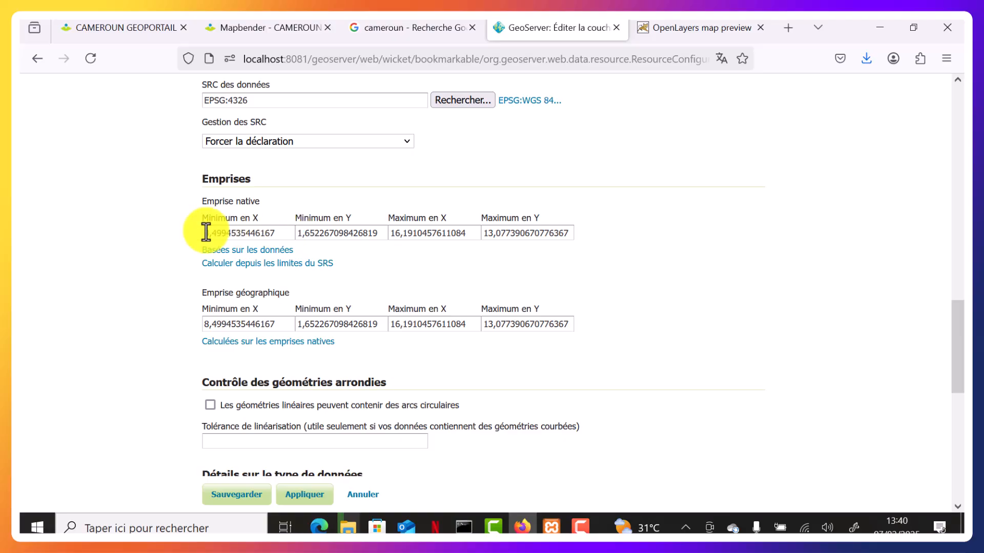
{"action": "left_click_drag", "start_coordinate": [290, 233], "coordinate": [151, 226]}
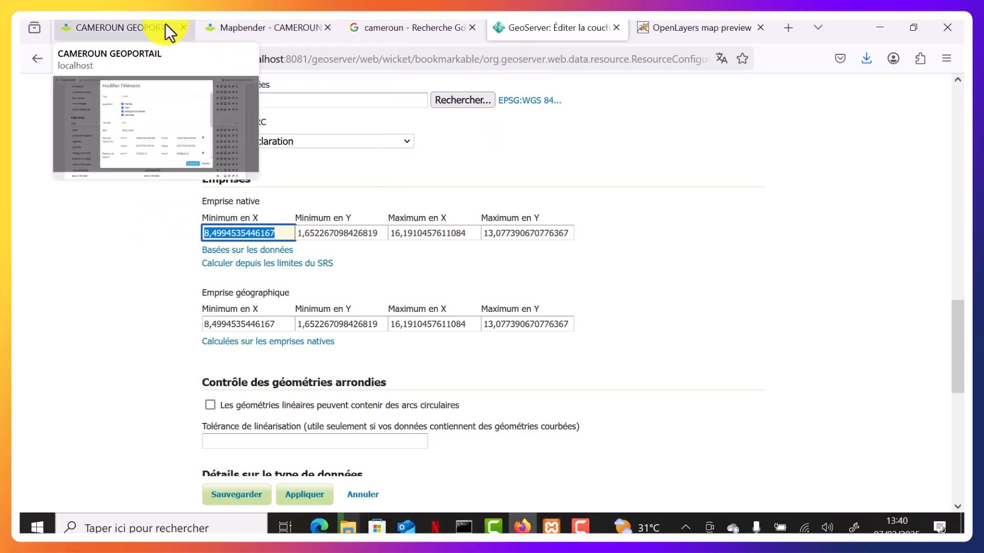
Step: Set min x of both the maximum extent and the start extent to 8.4994535446167 in Mapbender's Carte element
{"action": "left_click", "coordinate": [236, 24]}
{"action": "left_click", "coordinate": [142, 27]}
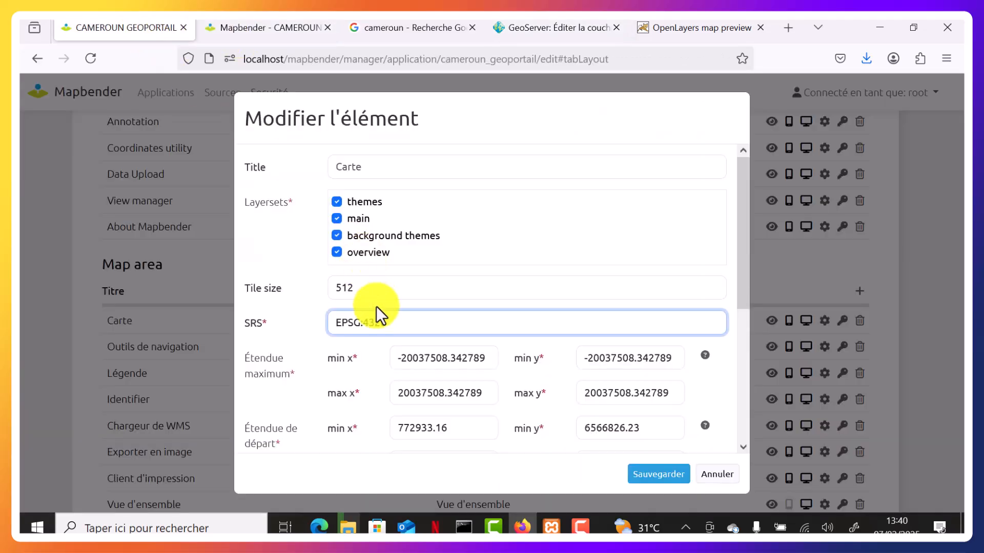
{"action": "left_click_drag", "start_coordinate": [483, 355], "coordinate": [334, 344]}
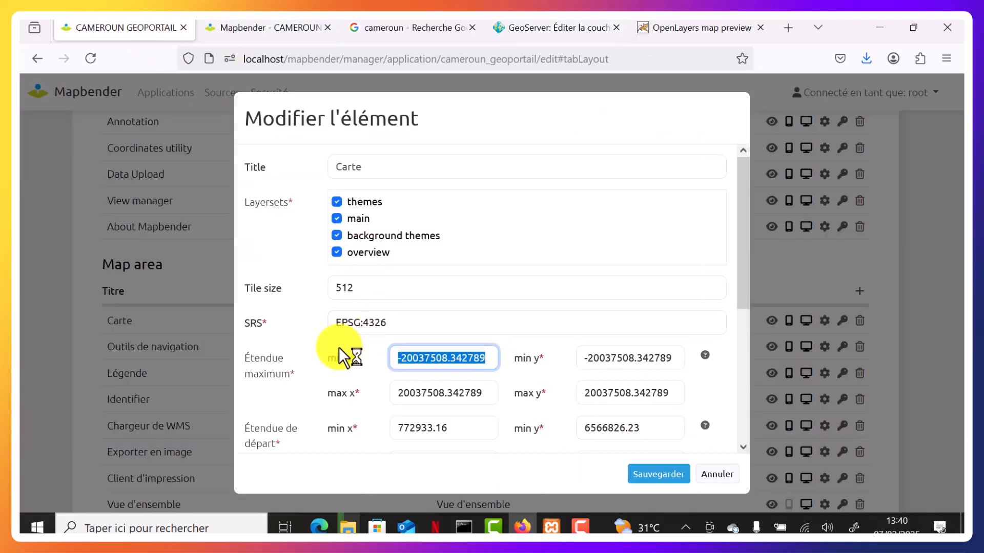
{"action": "type", "text": "8.4994535446167"}
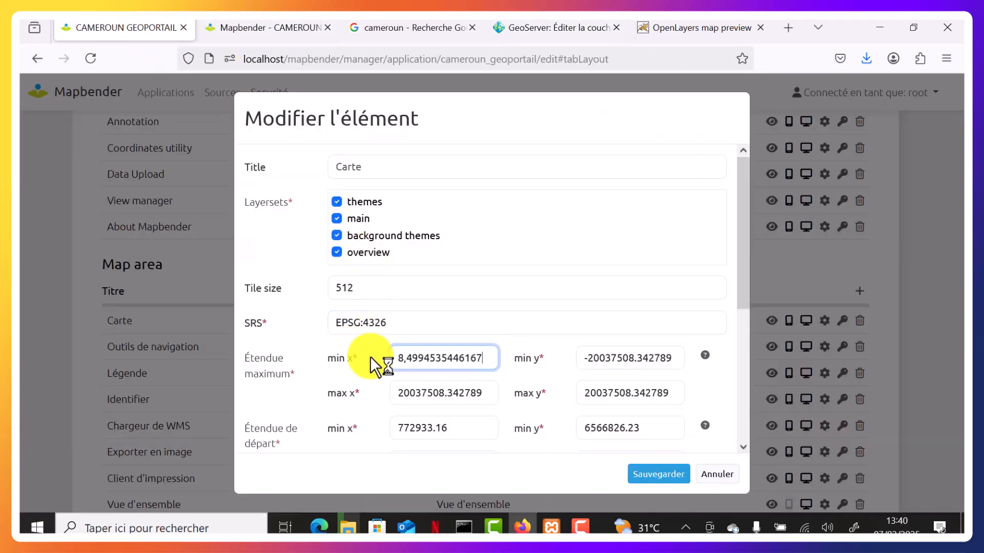
{"action": "double_click", "coordinate": [403, 359]}
{"action": "type", "text": "."}
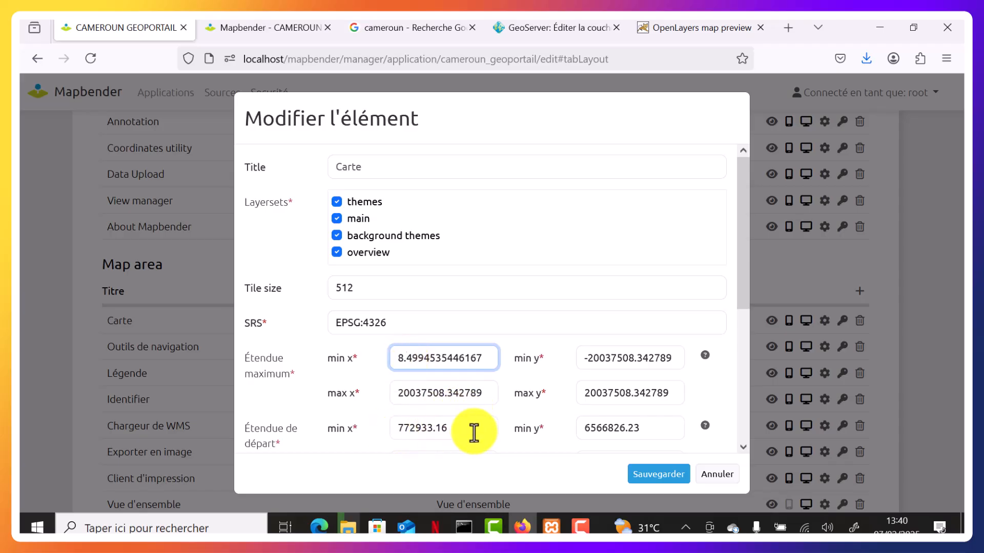
{"action": "left_click_drag", "start_coordinate": [471, 431], "coordinate": [354, 424]}
{"action": "type", "text": "8.4994535446167"}
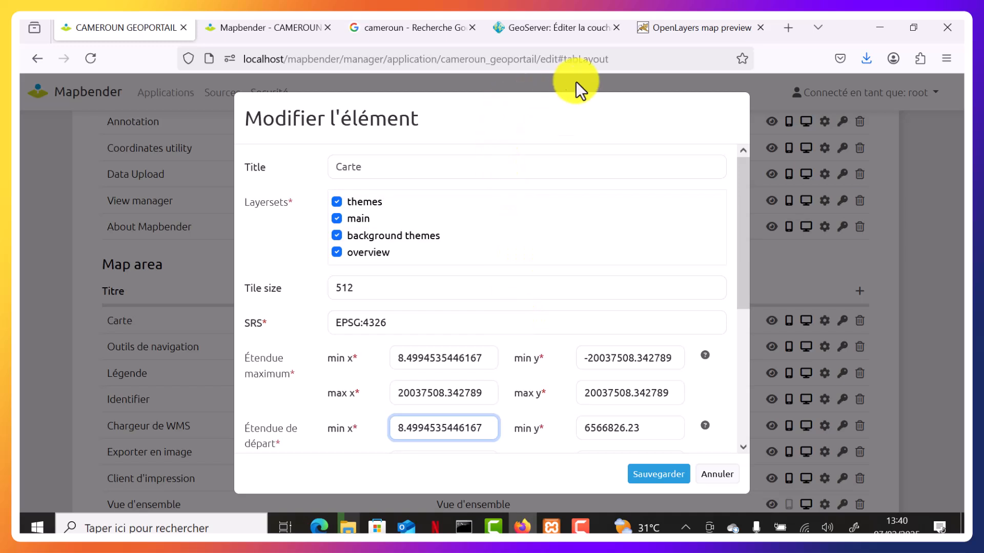
Step: Copy the native minimum Y from GeoServer and set min y of both Carte extents to 1.652267098426819
{"action": "left_click", "coordinate": [561, 29]}
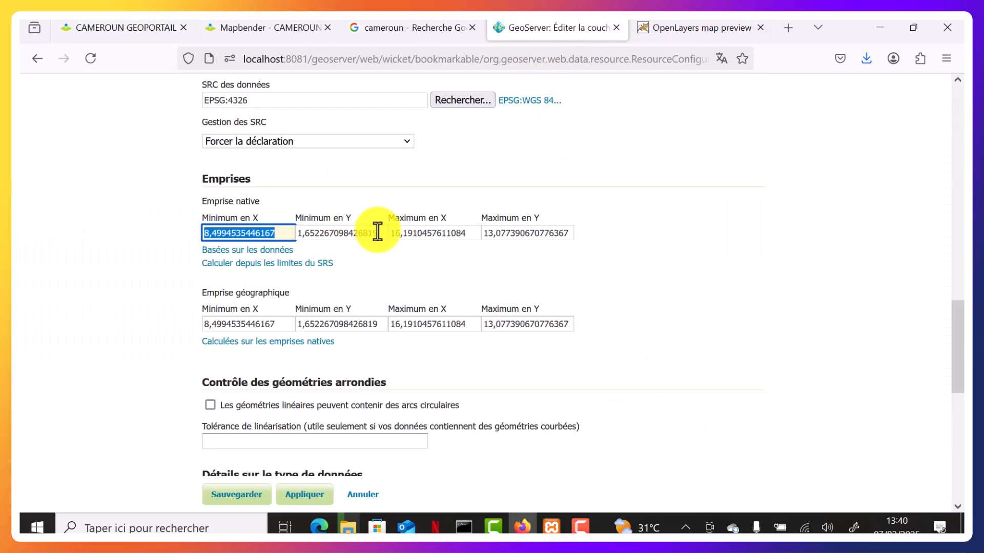
{"action": "left_click_drag", "start_coordinate": [378, 232], "coordinate": [292, 231]}
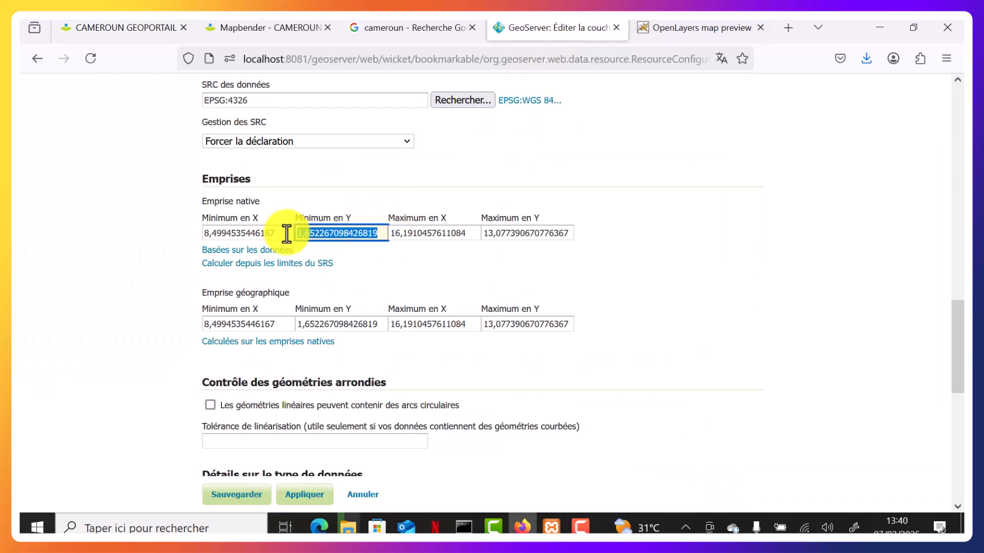
{"action": "left_click", "coordinate": [139, 28]}
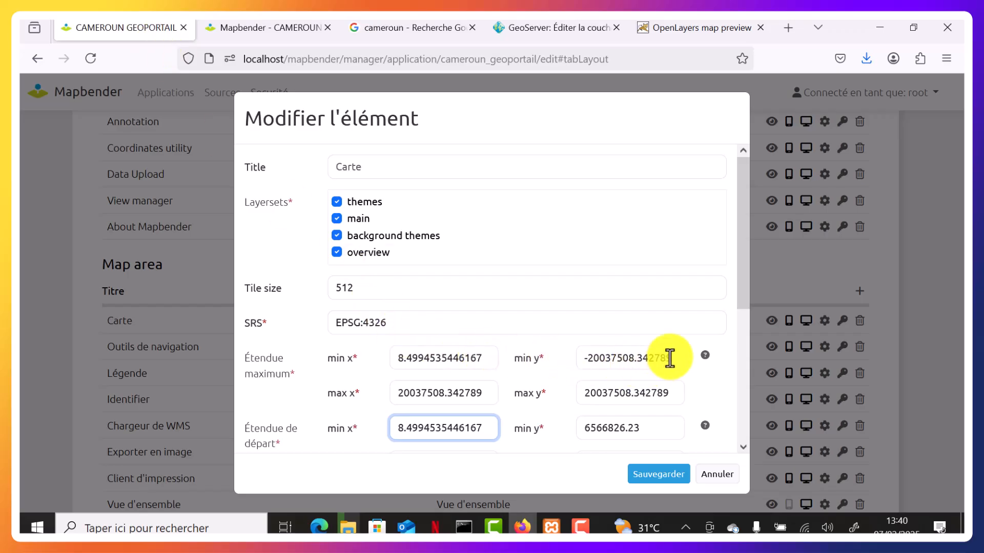
{"action": "left_click_drag", "start_coordinate": [667, 358], "coordinate": [560, 356]}
{"action": "key", "text": "ctrl+v"}
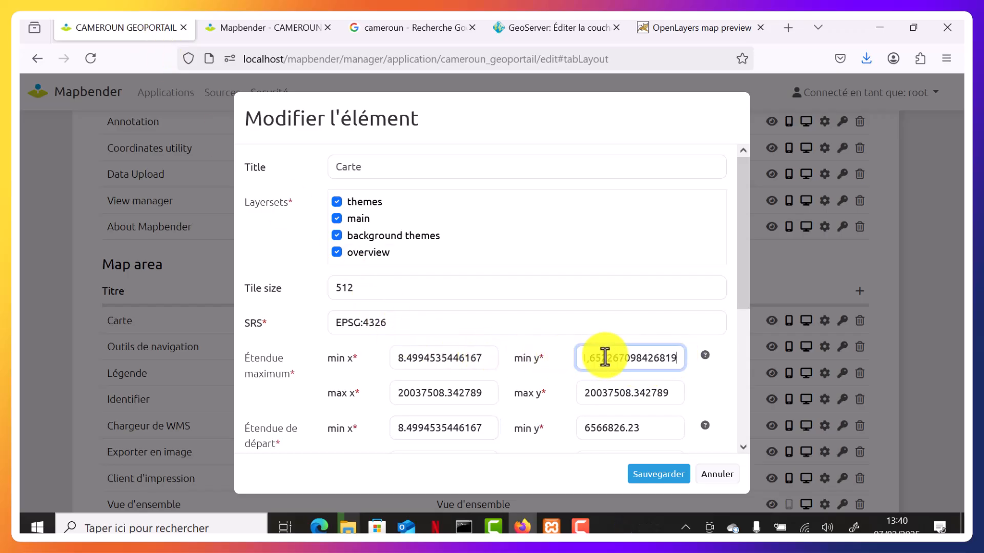
{"action": "double_click", "coordinate": [590, 361]}
{"action": "left_click", "coordinate": [588, 362]}
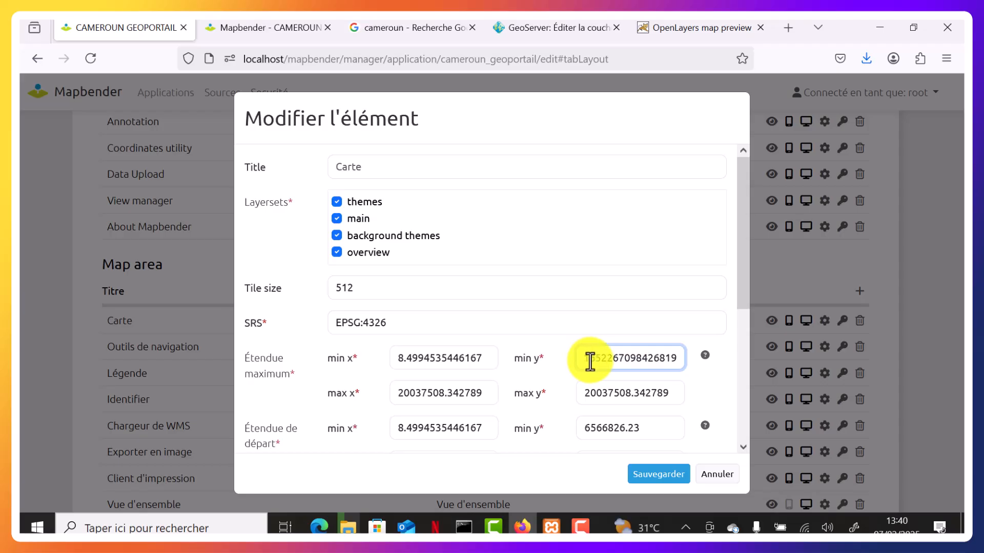
{"action": "type", "text": "."}
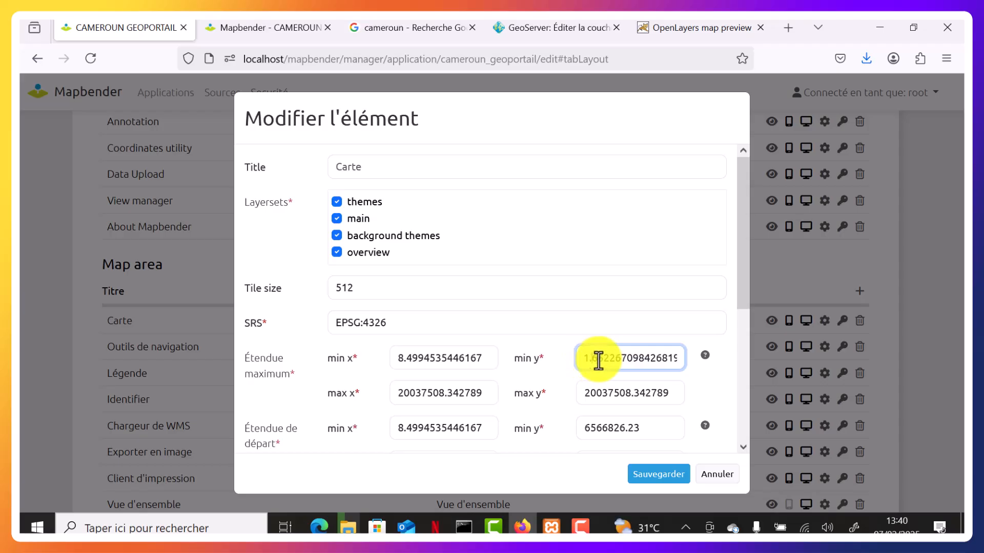
{"action": "double_click", "coordinate": [646, 427]}
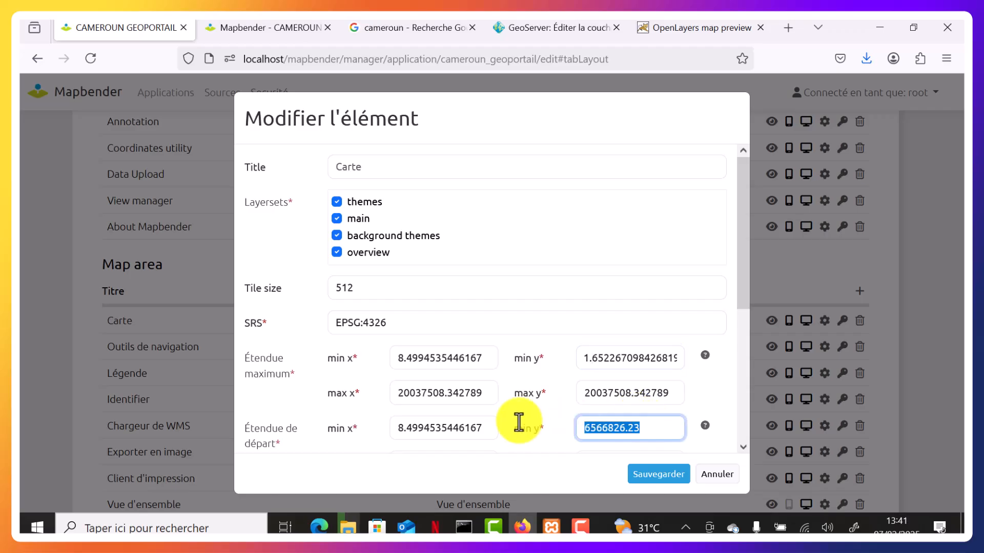
{"action": "type", "text": "1.652267098426819"}
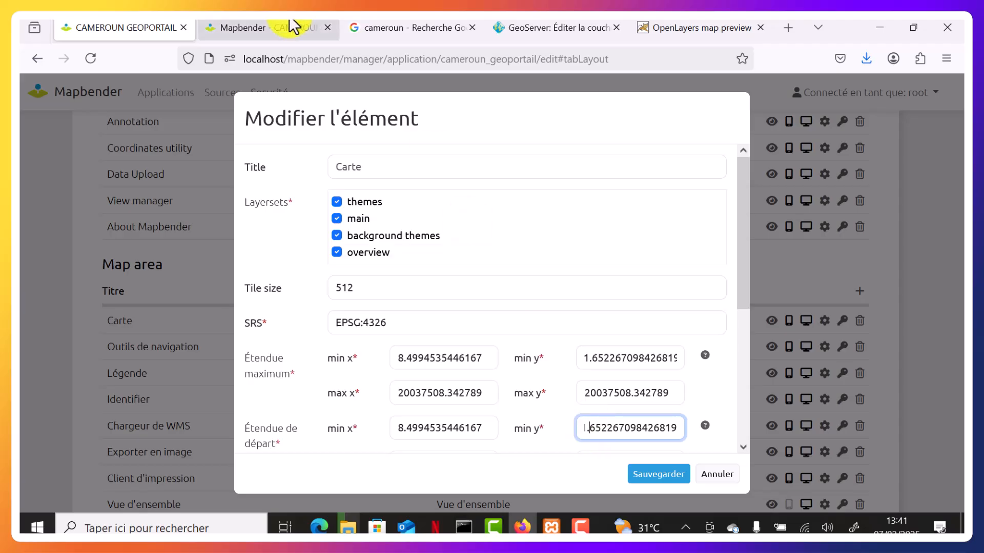
Step: Copy the native maximum X from GeoServer and set max x of the Carte element's maximum extent to 16.1910457611084 in Mapbender
{"action": "left_click", "coordinate": [554, 31]}
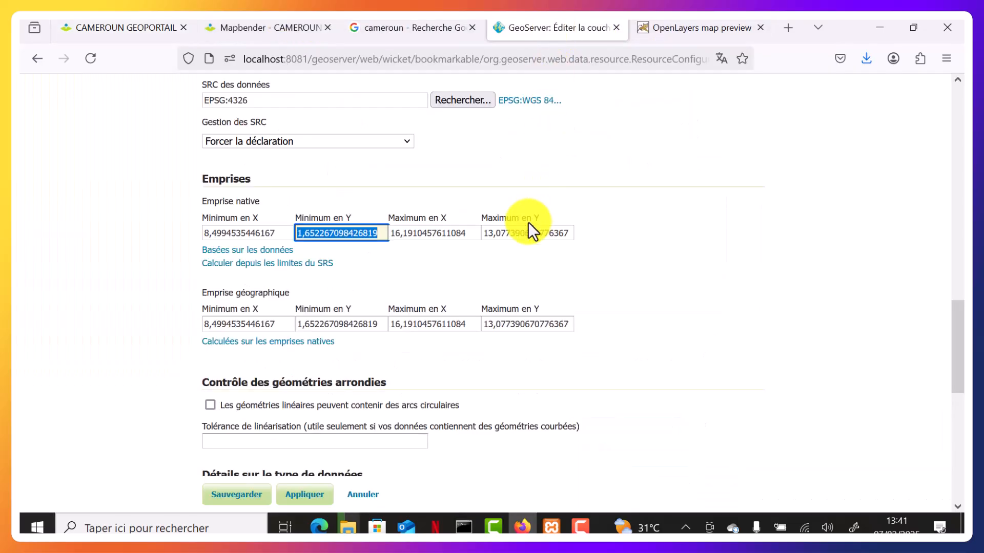
{"action": "left_click_drag", "start_coordinate": [461, 233], "coordinate": [380, 234]}
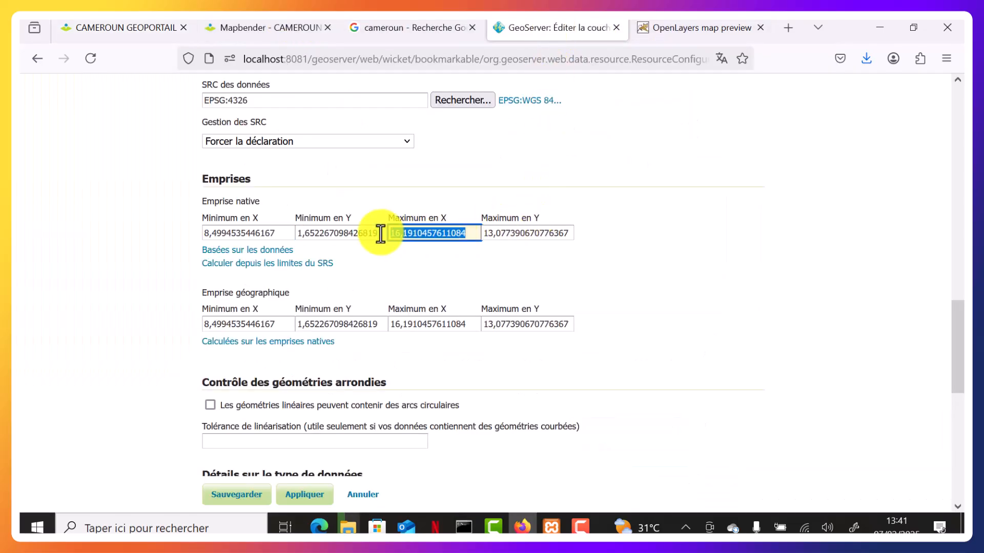
{"action": "left_click", "coordinate": [256, 28]}
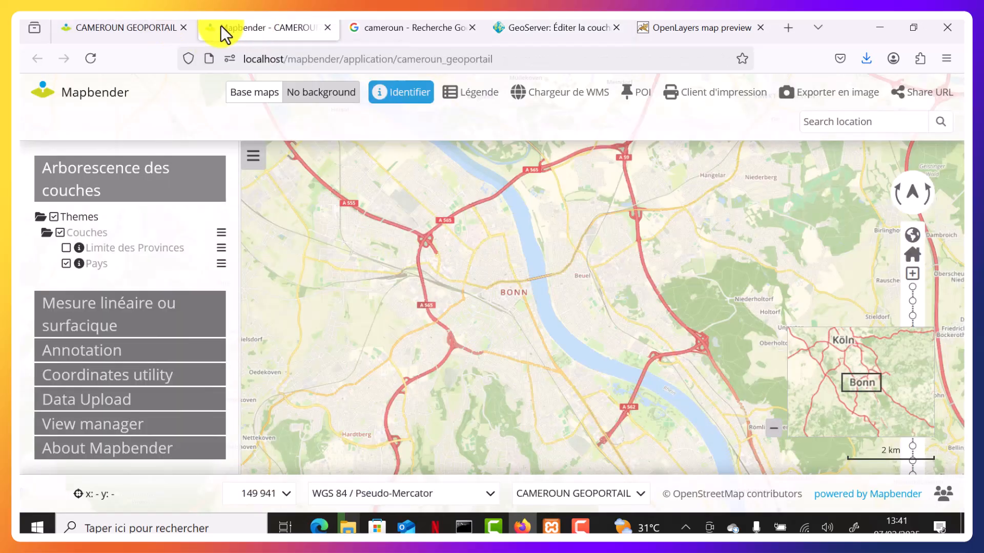
{"action": "left_click", "coordinate": [145, 25]}
{"action": "left_click_drag", "start_coordinate": [487, 398], "coordinate": [374, 395]}
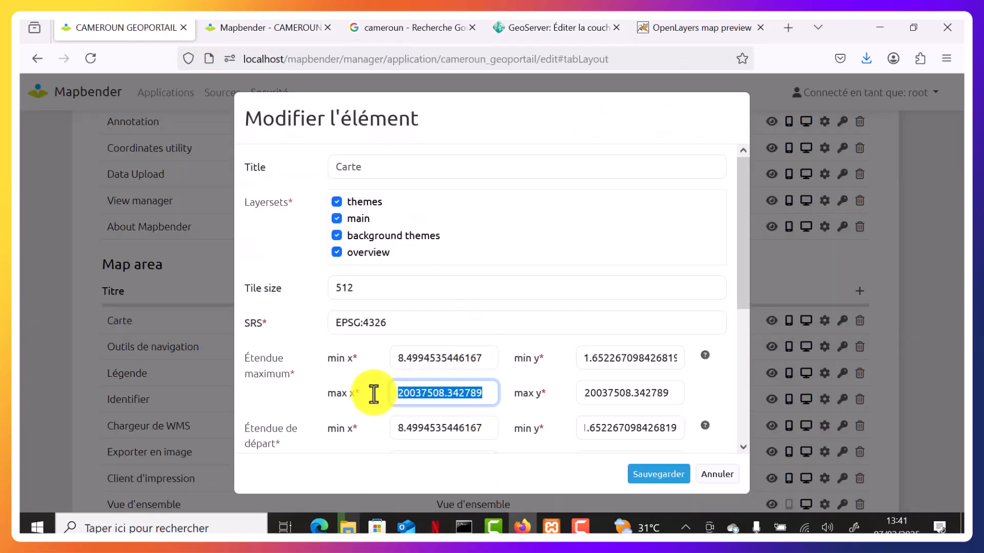
{"action": "type", "text": "16.1910457611084"}
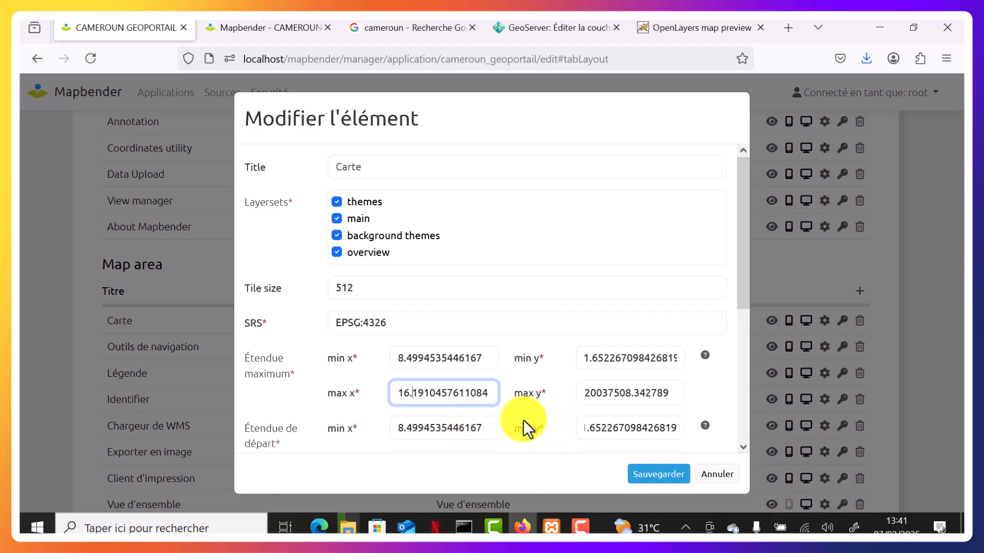
Step: Enter 16.1910457611084 as max y of the Carte element's start extent
{"action": "scroll", "coordinate": [524, 419], "scroll_direction": "down", "scroll_amount": 2}
{"action": "left_click_drag", "start_coordinate": [662, 392], "coordinate": [562, 389]}
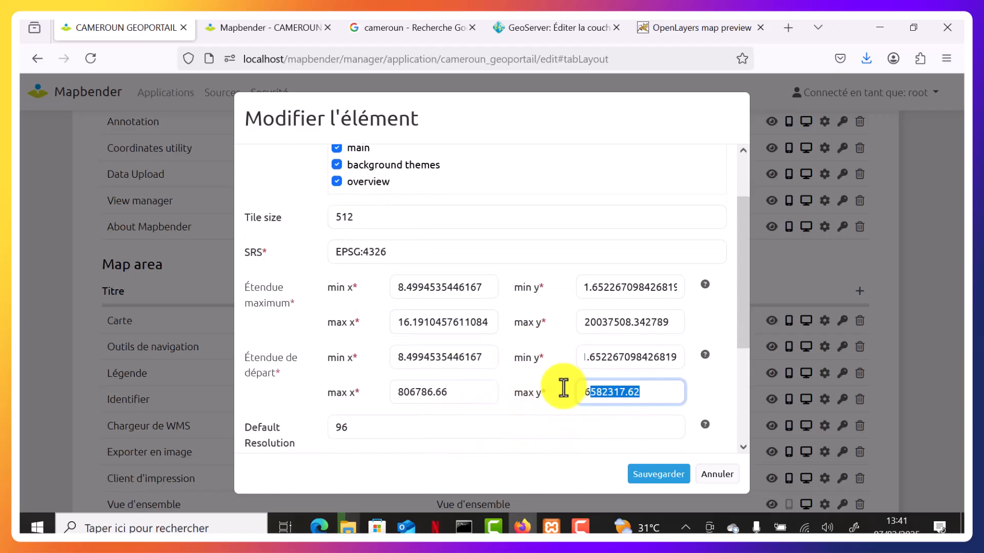
{"action": "type", "text": "16.1910457611084"}
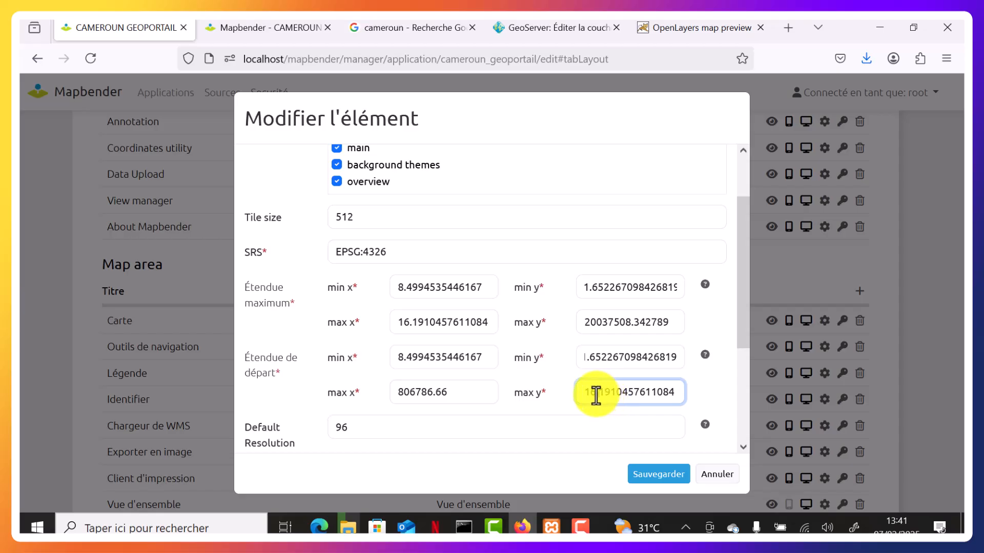
Step: Switch to GeoServer, copy the layer's native maximum Y and return to the Carte element in Mapbender
{"action": "left_click", "coordinate": [527, 31]}
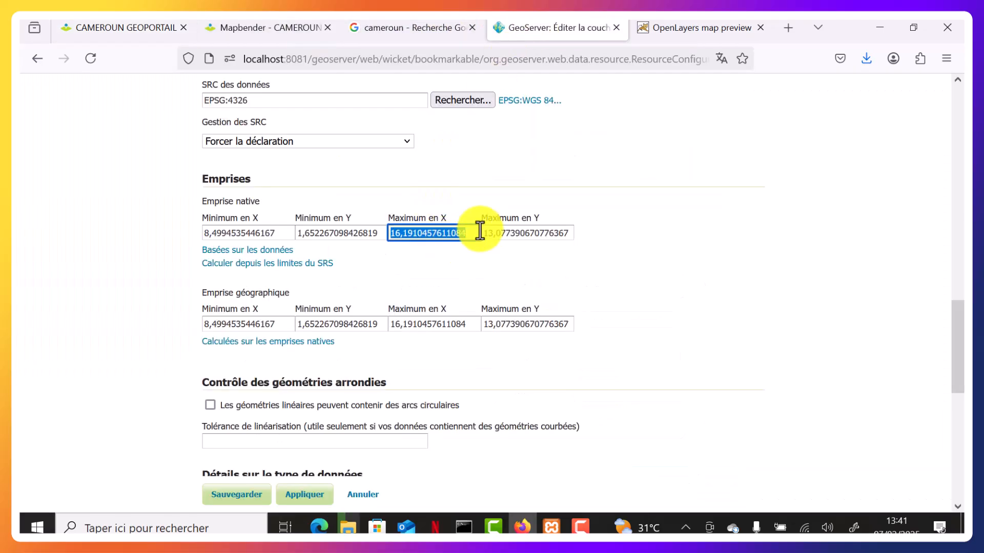
{"action": "left_click_drag", "start_coordinate": [566, 235], "coordinate": [443, 235]}
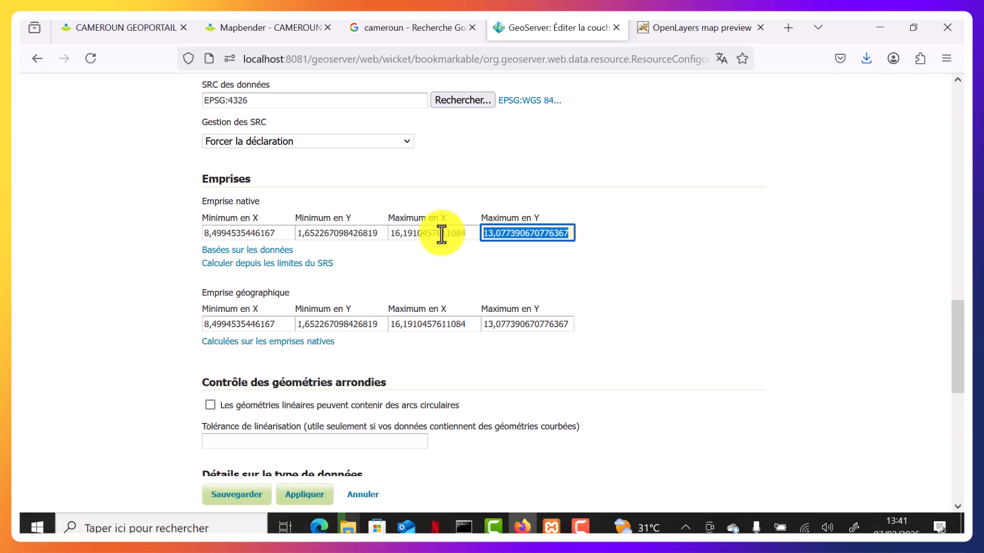
{"action": "left_click", "coordinate": [148, 28]}
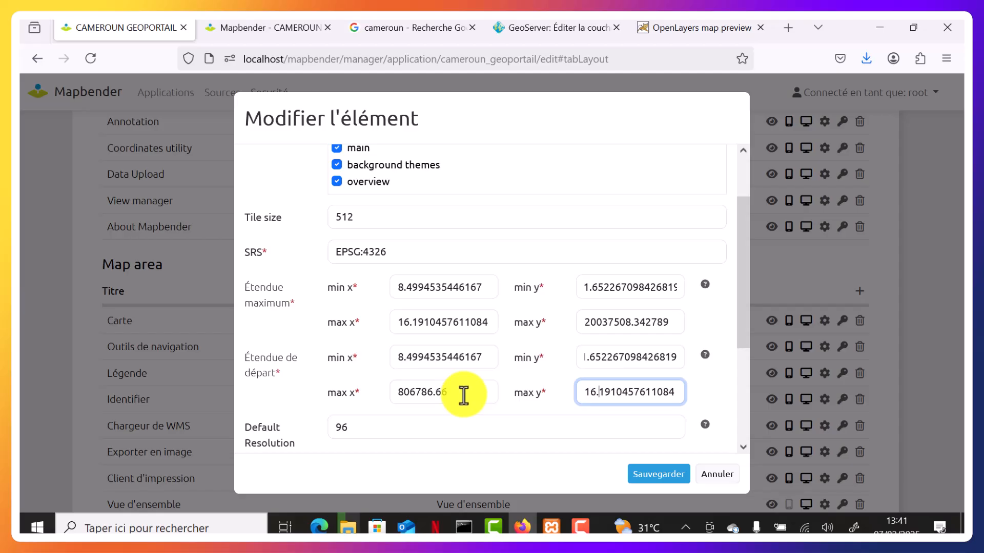
Step: Copy 16.1910457611084 from the start extent's max y into its max x
{"action": "left_click_drag", "start_coordinate": [579, 388], "coordinate": [719, 391]}
{"action": "key", "text": "ctrl+c"}
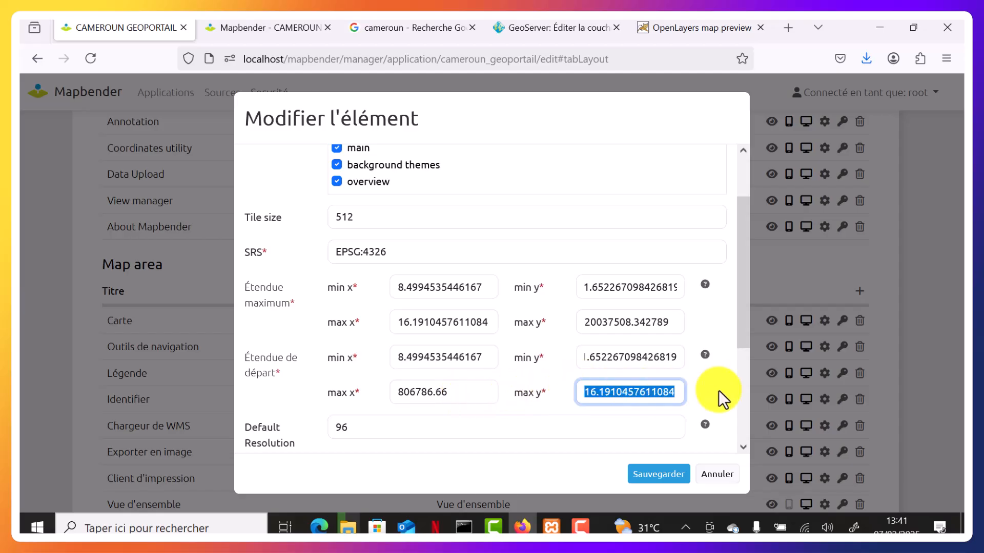
{"action": "left_click_drag", "start_coordinate": [459, 393], "coordinate": [378, 395]}
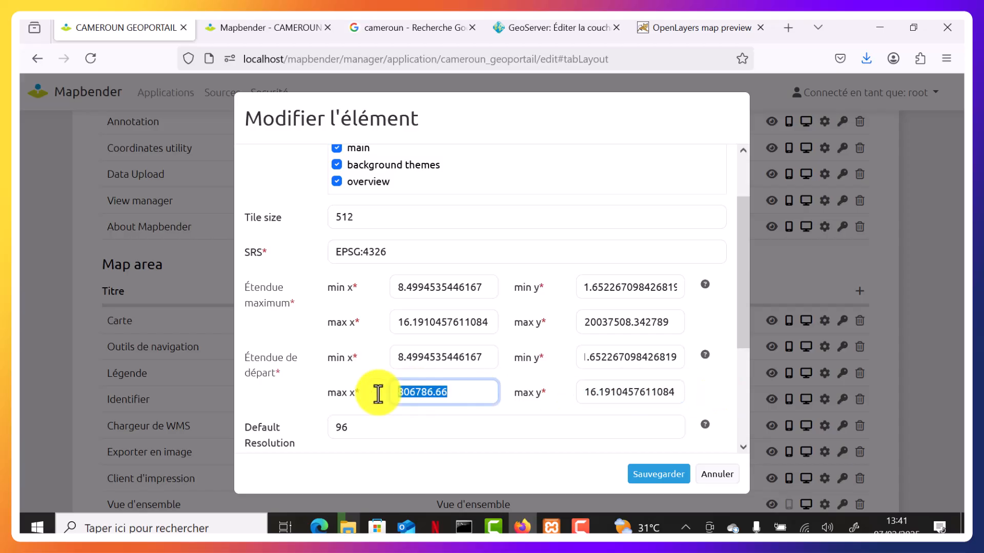
{"action": "key", "text": "ctrl+v"}
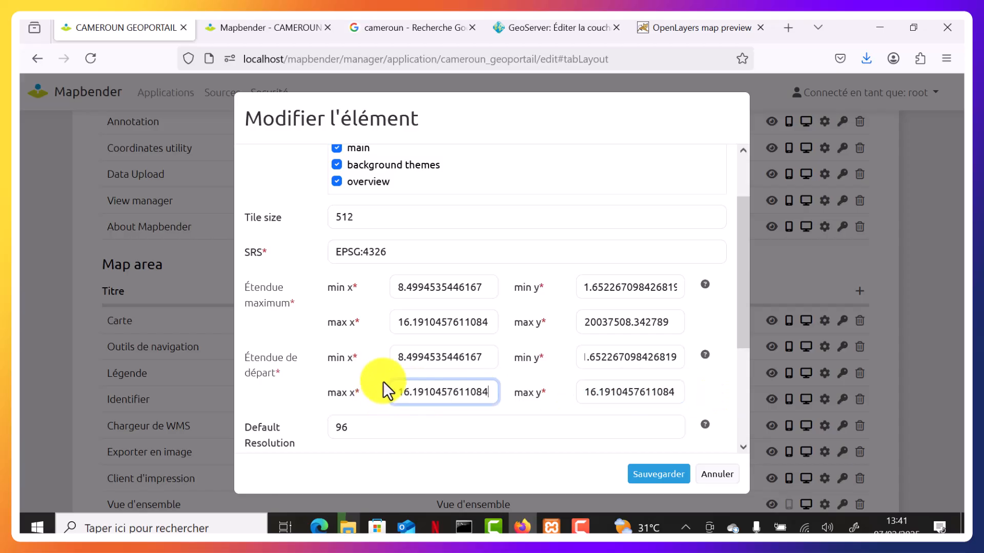
Step: Copy the native maximum Y from GeoServer and set max y of the start extent to 13.077390670776367 in Mapbender
{"action": "left_click", "coordinate": [584, 25]}
{"action": "right_click", "coordinate": [513, 232]}
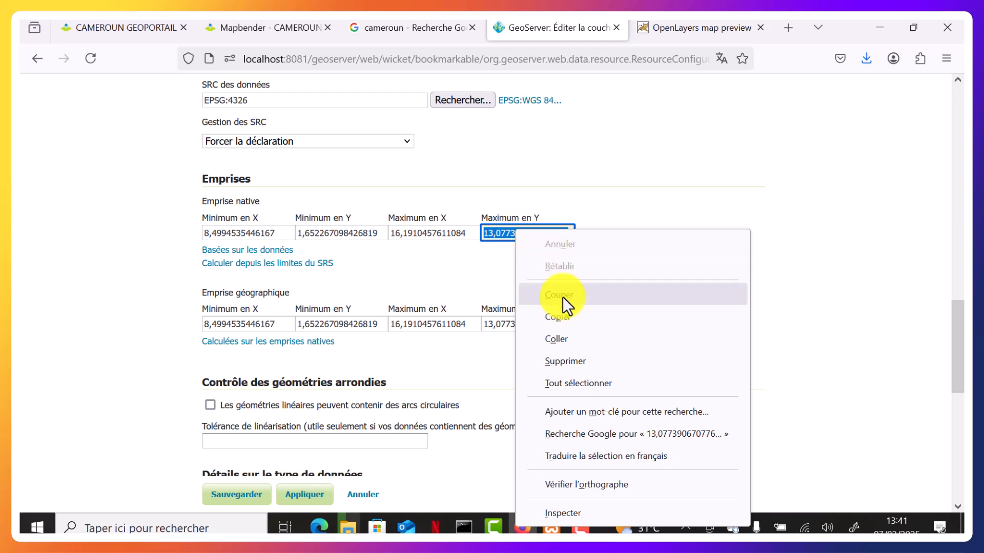
{"action": "left_click", "coordinate": [563, 317]}
{"action": "left_click", "coordinate": [127, 32]}
{"action": "left_click_drag", "start_coordinate": [585, 392], "coordinate": [502, 382]}
{"action": "key", "text": "ctrl+v"}
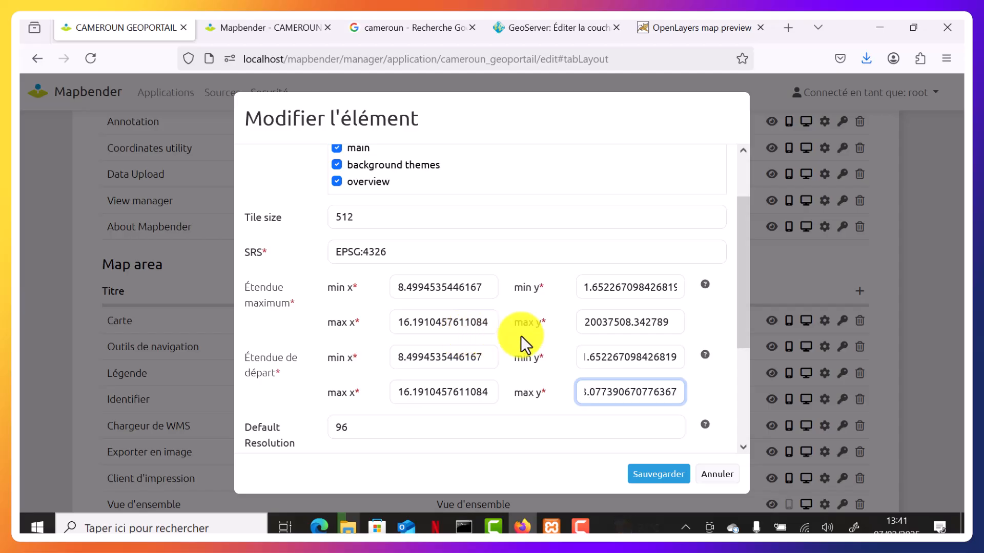
Step: Set max y of the maximum extent to 13.077390670776367 and save the Carte element
{"action": "left_click", "coordinate": [669, 327]}
{"action": "key", "text": "ctrl+a"}
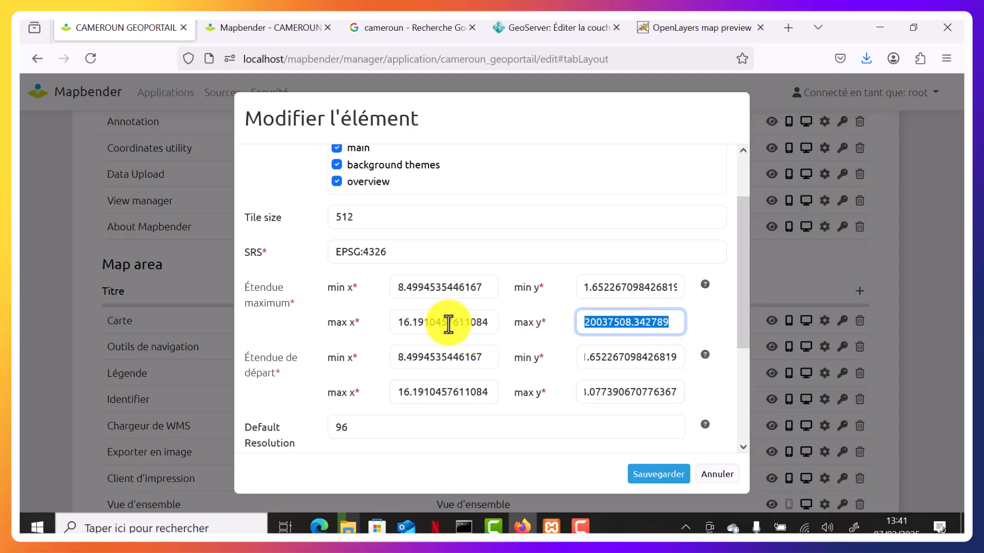
{"action": "type", "text": "13.077390670776367"}
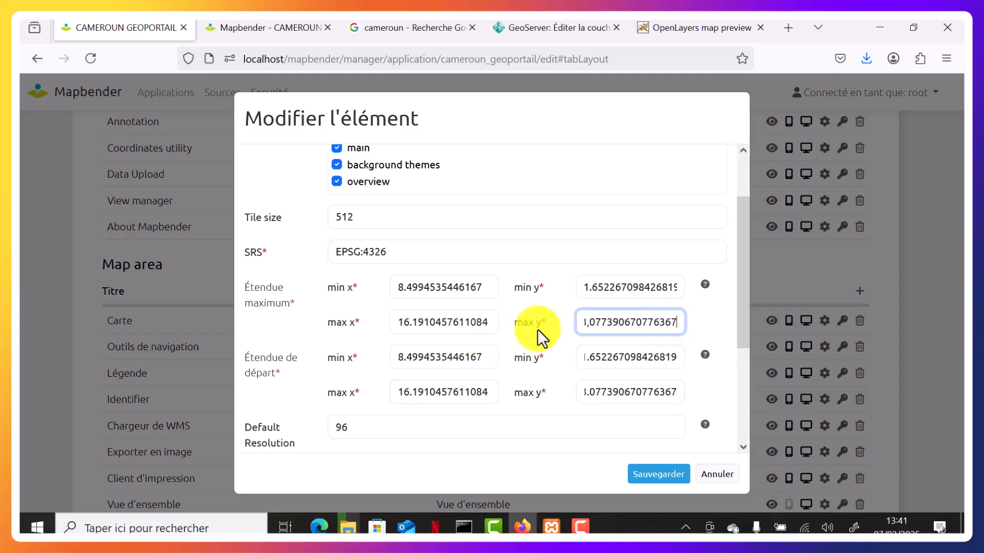
{"action": "left_click", "coordinate": [586, 325]}
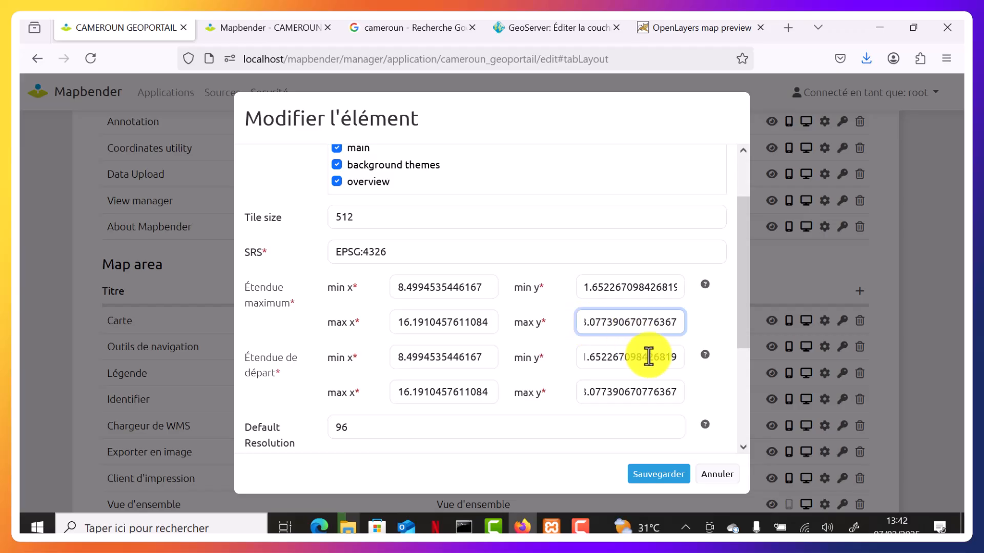
{"action": "left_click", "coordinate": [672, 475]}
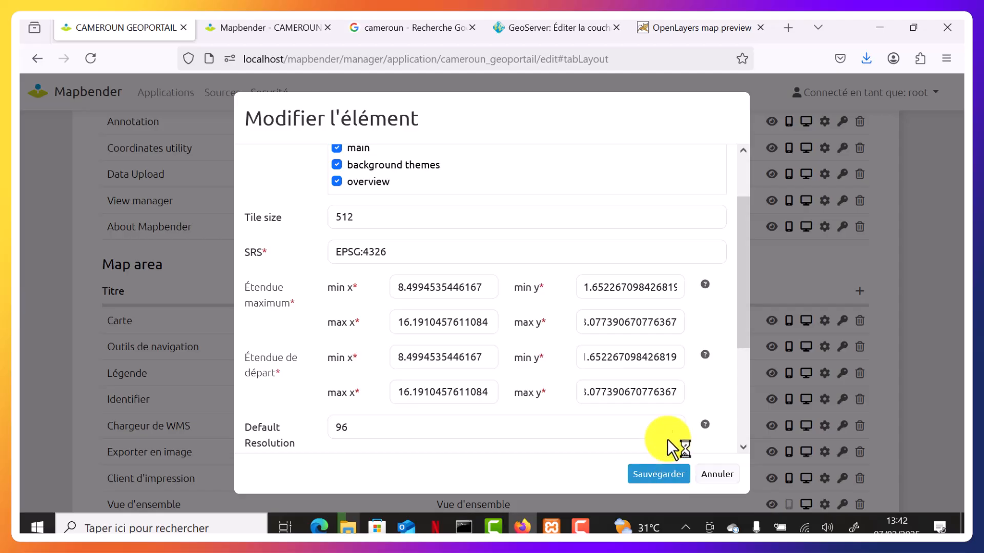
Step: Reopen the Carte element, reduce its Other SRS list to EPSG:4326 only and save the element
{"action": "scroll", "coordinate": [666, 446], "scroll_direction": "down", "scroll_amount": 3}
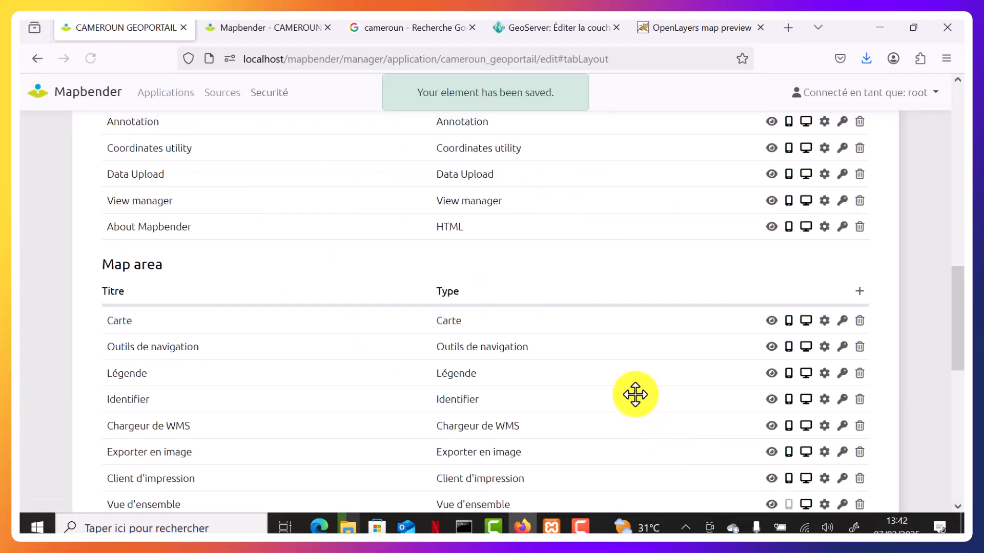
{"action": "left_click", "coordinate": [824, 321]}
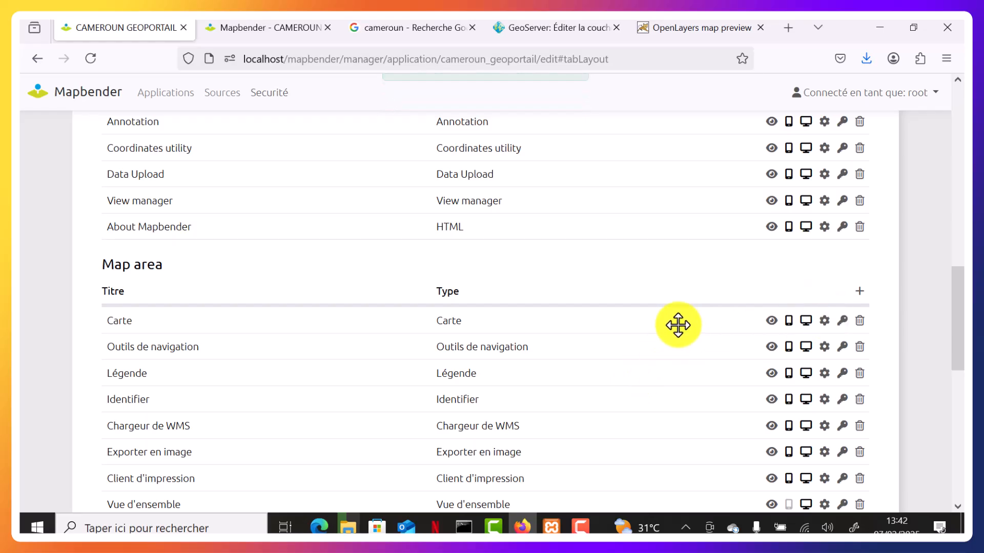
{"action": "scroll", "coordinate": [666, 323], "scroll_direction": "down", "scroll_amount": 3}
{"action": "scroll", "coordinate": [663, 321], "scroll_direction": "down", "scroll_amount": 3}
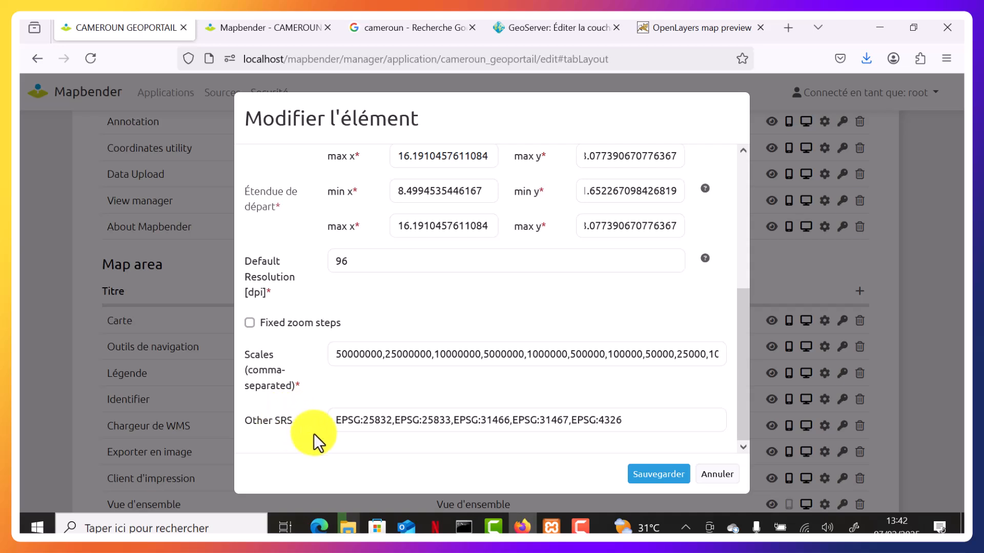
{"action": "left_click_drag", "start_coordinate": [571, 425], "coordinate": [299, 420]}
{"action": "key", "text": "Delete"}
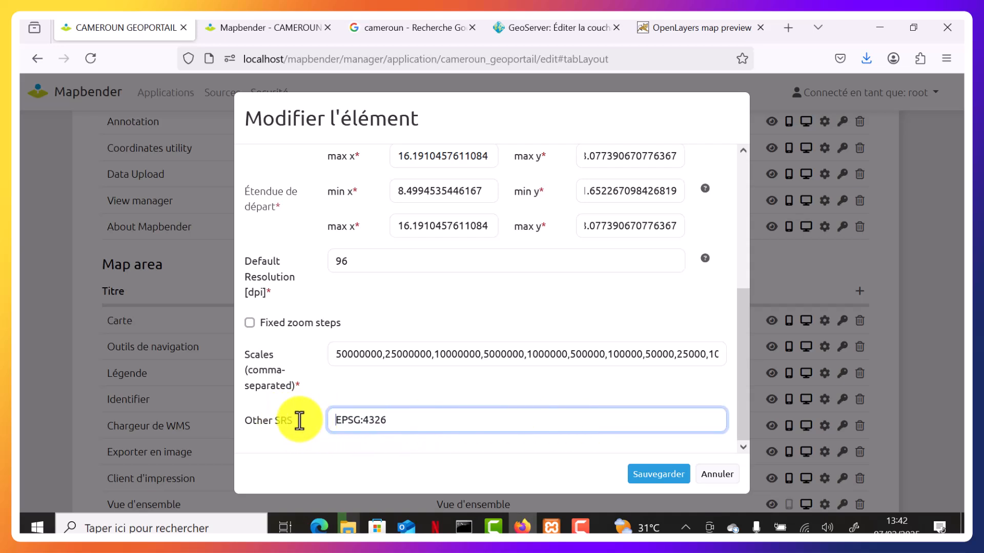
{"action": "left_click", "coordinate": [669, 476]}
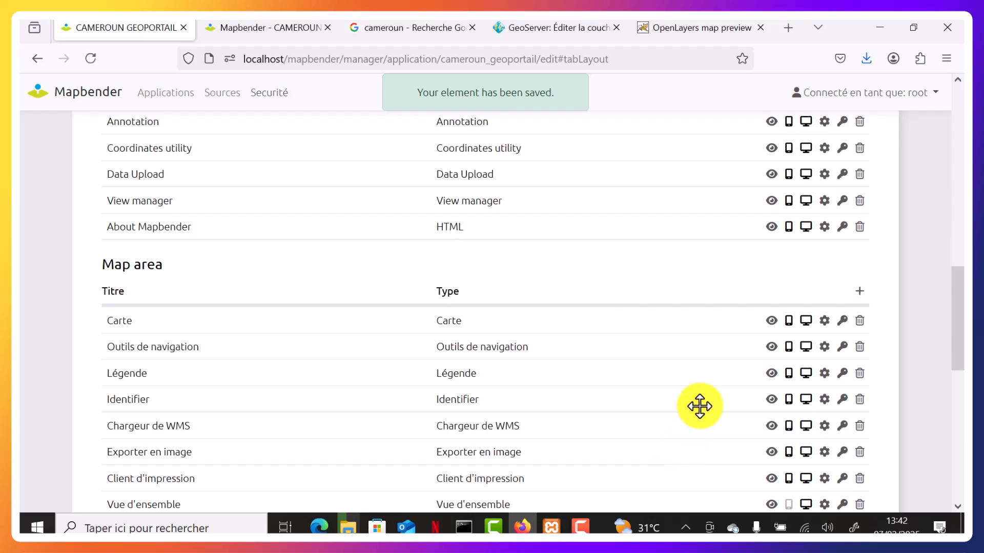
Step: Switch to the published CAMEROUN GEOPORTAIL application and reload it to check the map's start view
{"action": "scroll", "coordinate": [700, 407], "scroll_direction": "up", "scroll_amount": 5}
{"action": "left_click", "coordinate": [265, 26]}
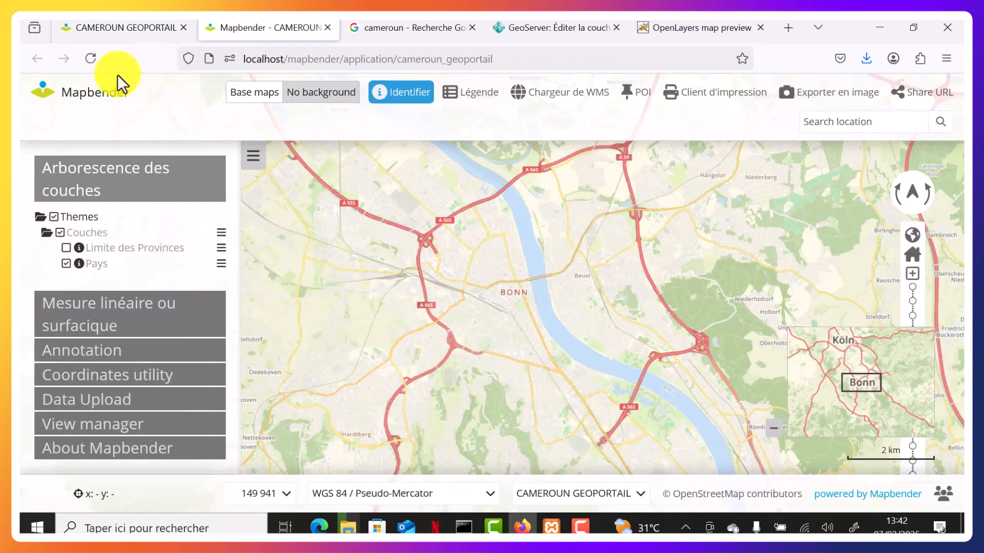
{"action": "left_click", "coordinate": [83, 59]}
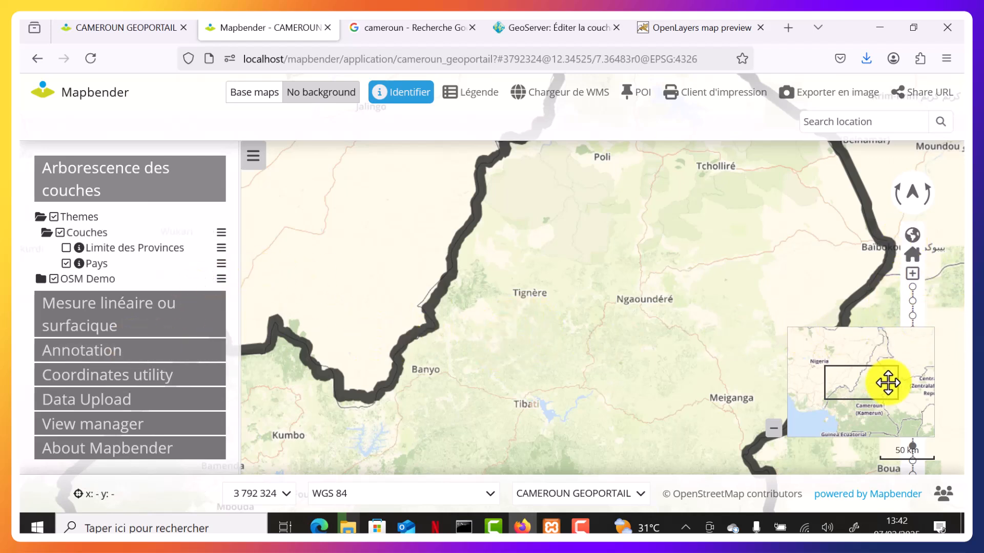
Step: Return to the application's layout settings, reopen the Carte element and set min x of the maximum extent to 7.4994535446167
{"action": "left_click", "coordinate": [127, 29]}
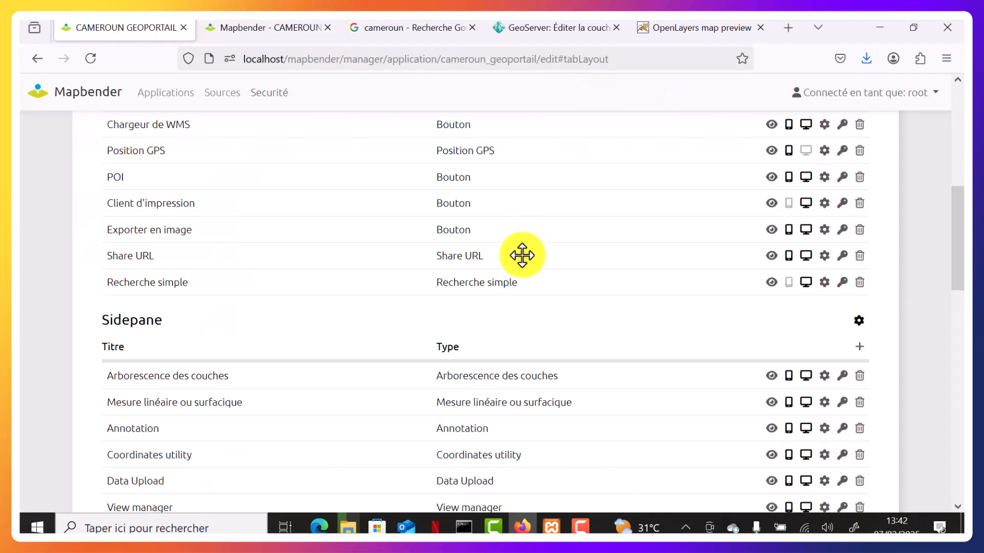
{"action": "scroll", "coordinate": [450, 310], "scroll_direction": "up", "scroll_amount": 6}
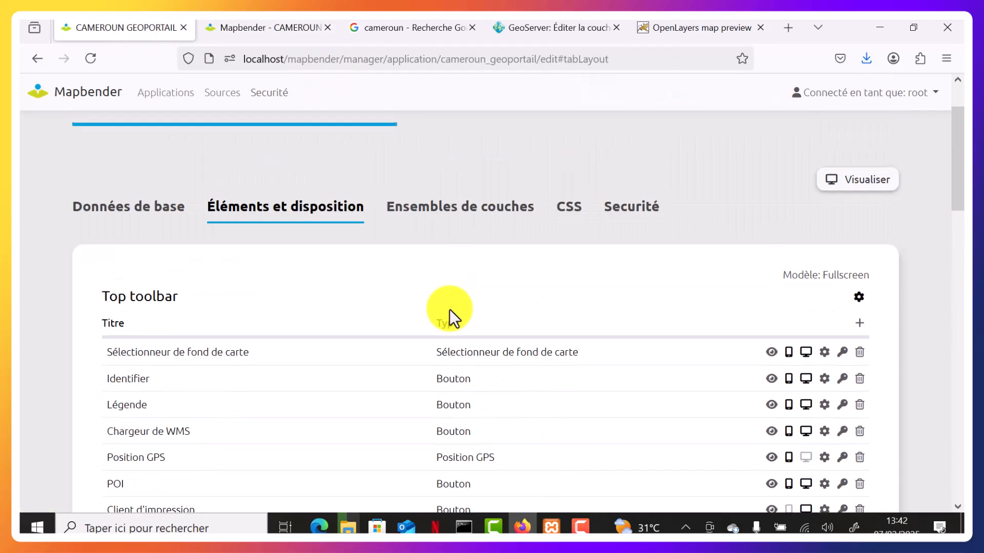
{"action": "scroll", "coordinate": [449, 308], "scroll_direction": "down", "scroll_amount": 5}
{"action": "scroll", "coordinate": [450, 309], "scroll_direction": "down", "scroll_amount": 3}
{"action": "scroll", "coordinate": [450, 313], "scroll_direction": "down", "scroll_amount": 3}
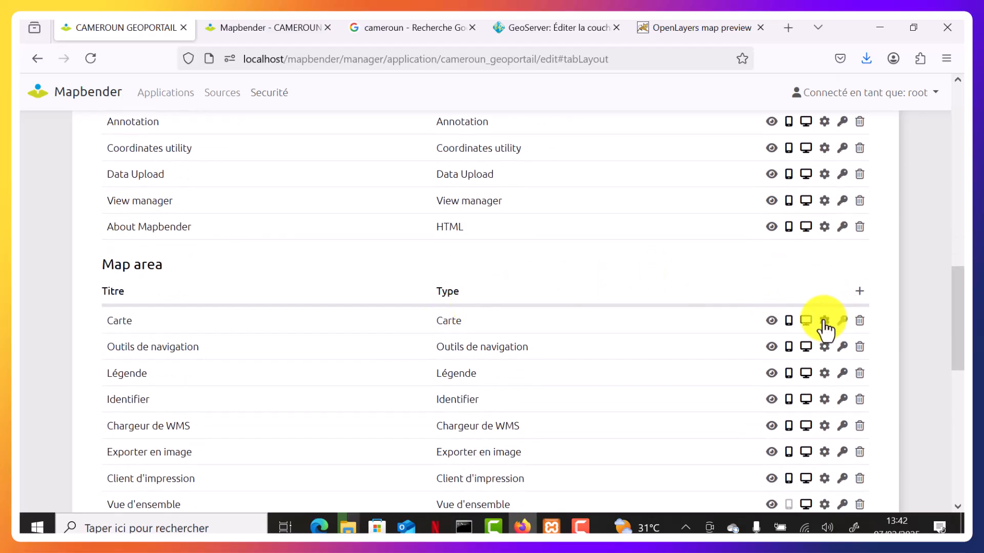
{"action": "left_click", "coordinate": [824, 320]}
{"action": "scroll", "coordinate": [512, 333], "scroll_direction": "down", "scroll_amount": 3}
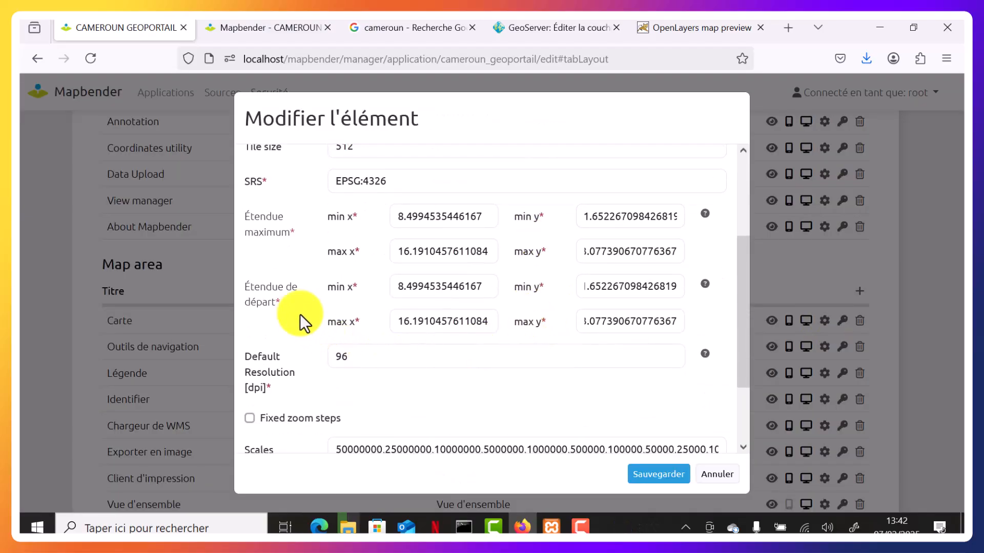
{"action": "left_click", "coordinate": [399, 216]}
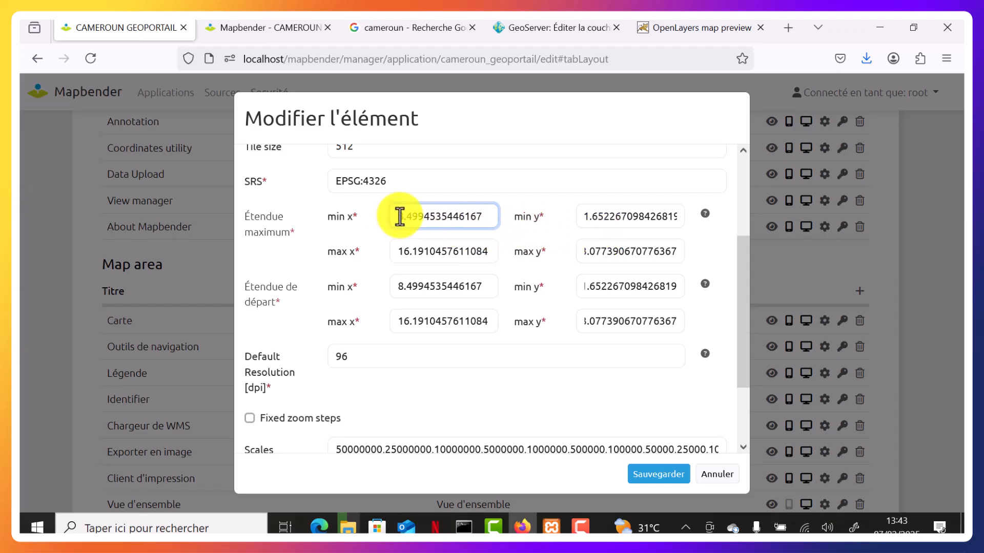
{"action": "left_click_drag", "start_coordinate": [402, 218], "coordinate": [392, 221]}
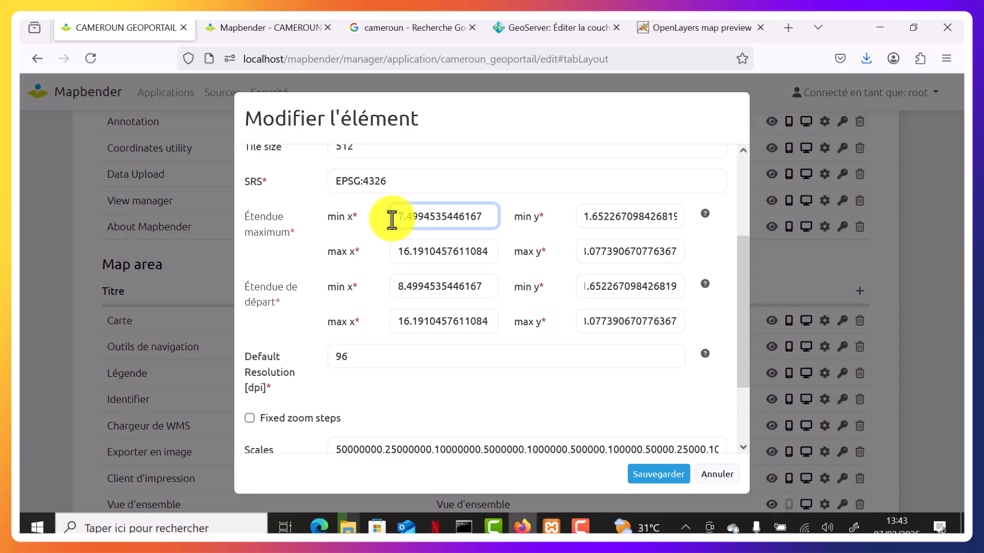
Step: Set the maximum extent's min y to 0.652267098426819, max x to 17.1910457611084 and max y to 14.077390670776367, and save the element
{"action": "left_click", "coordinate": [585, 217]}
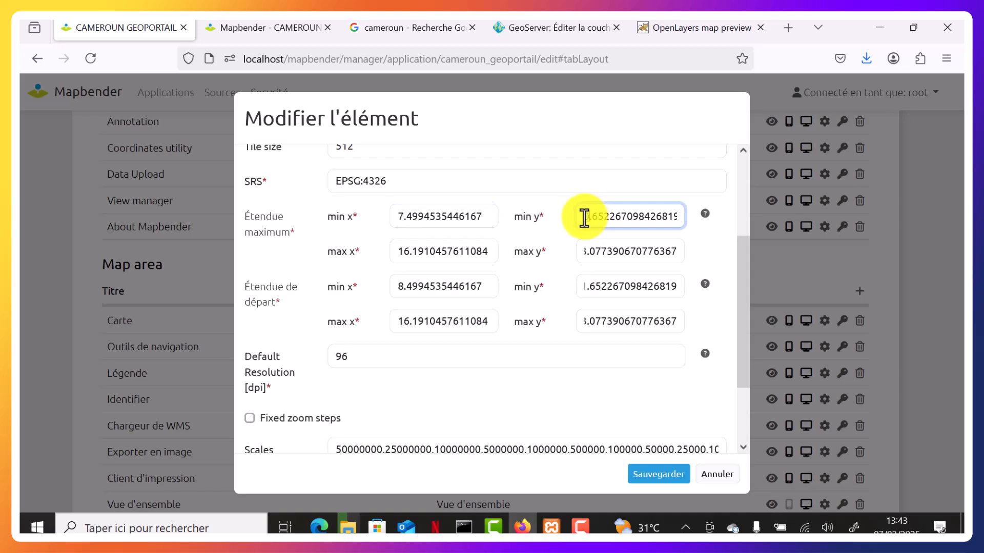
{"action": "left_click", "coordinate": [405, 252]}
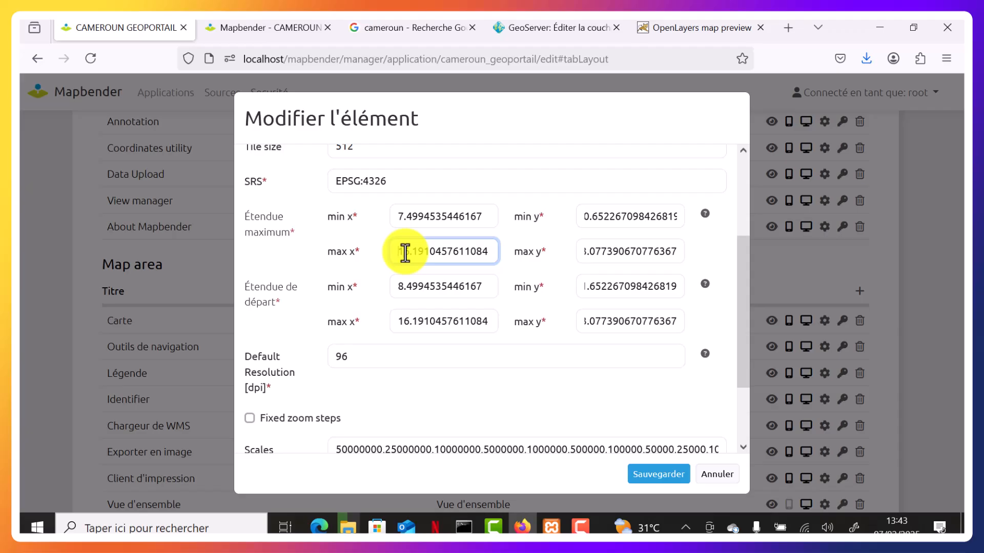
{"action": "left_click", "coordinate": [591, 246]}
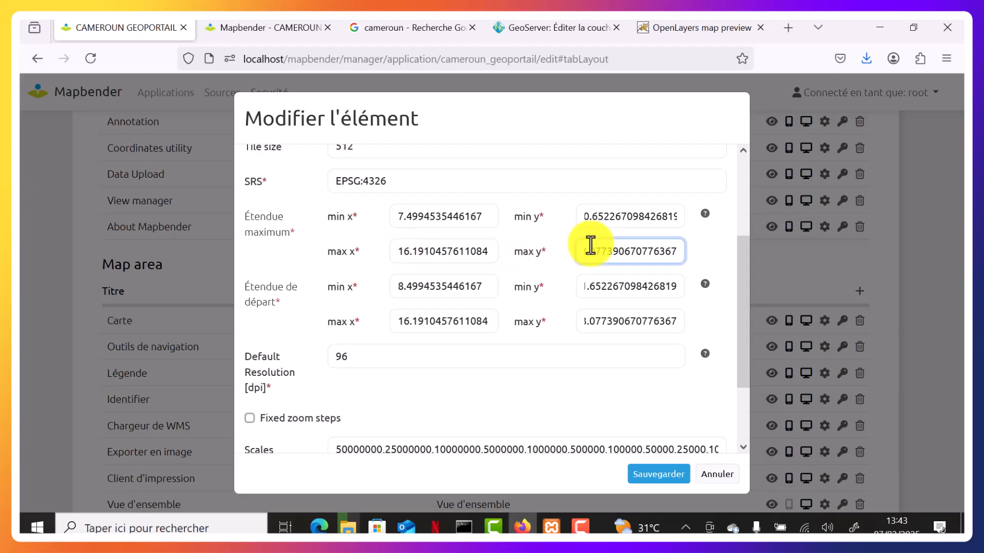
{"action": "key", "text": "Left"}
{"action": "key", "text": "Left"}
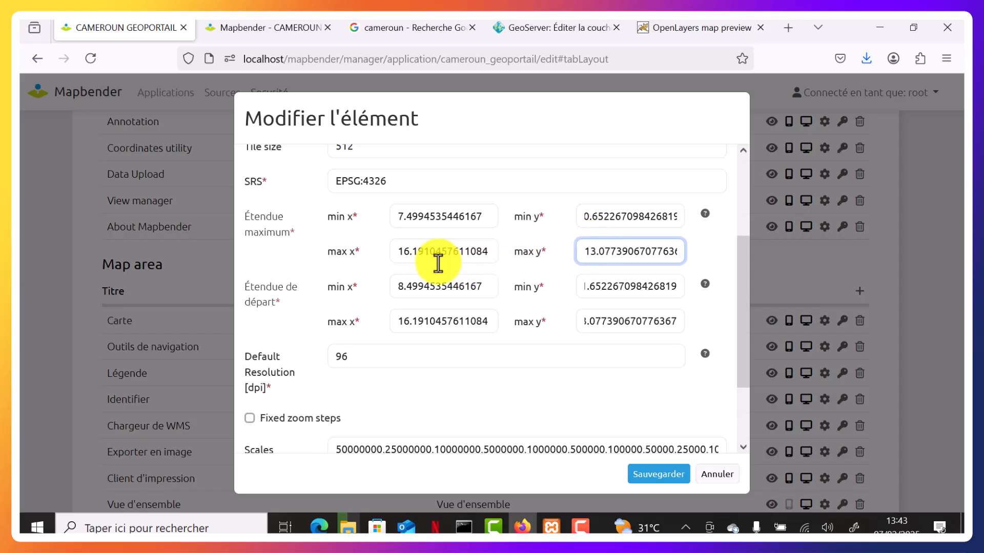
{"action": "left_click", "coordinate": [405, 255]}
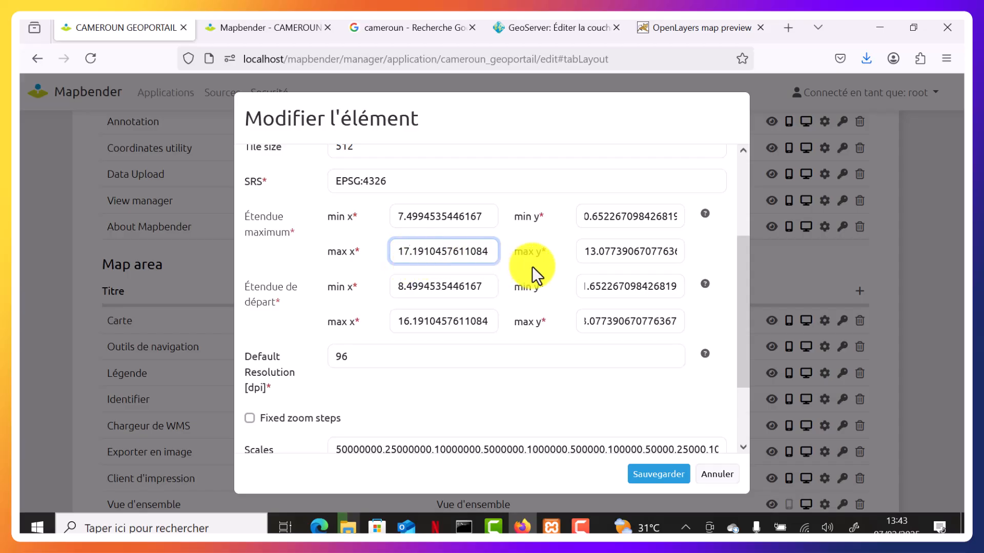
{"action": "left_click", "coordinate": [589, 252]}
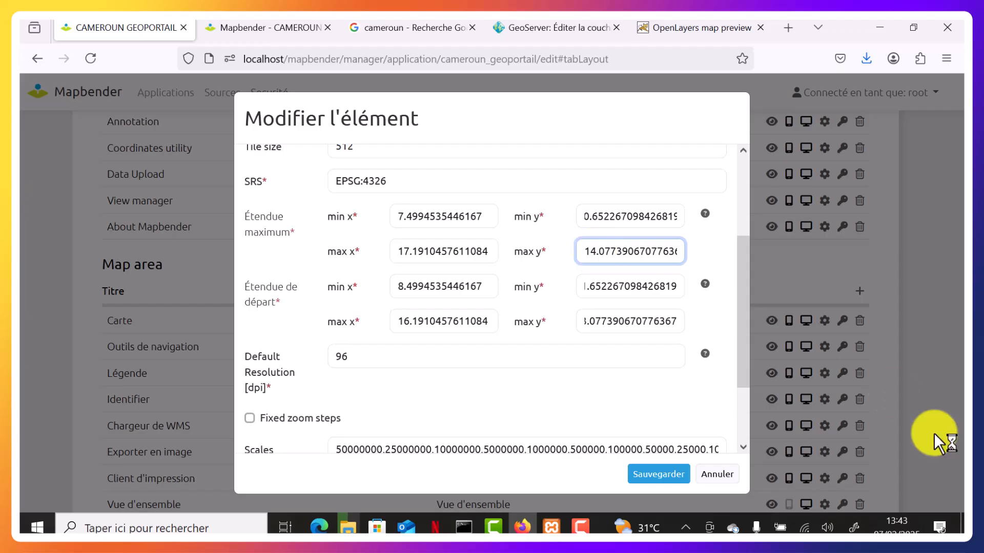
{"action": "left_click", "coordinate": [668, 479]}
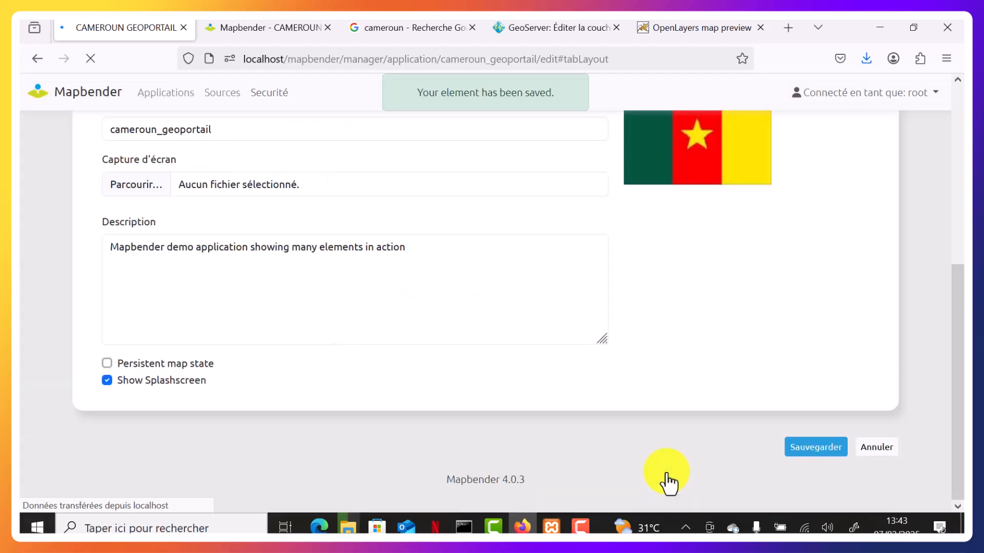
Step: Switch to the published CAMEROUN GEOPORTAIL map, reload it and check how far the view zooms out
{"action": "left_click", "coordinate": [251, 28]}
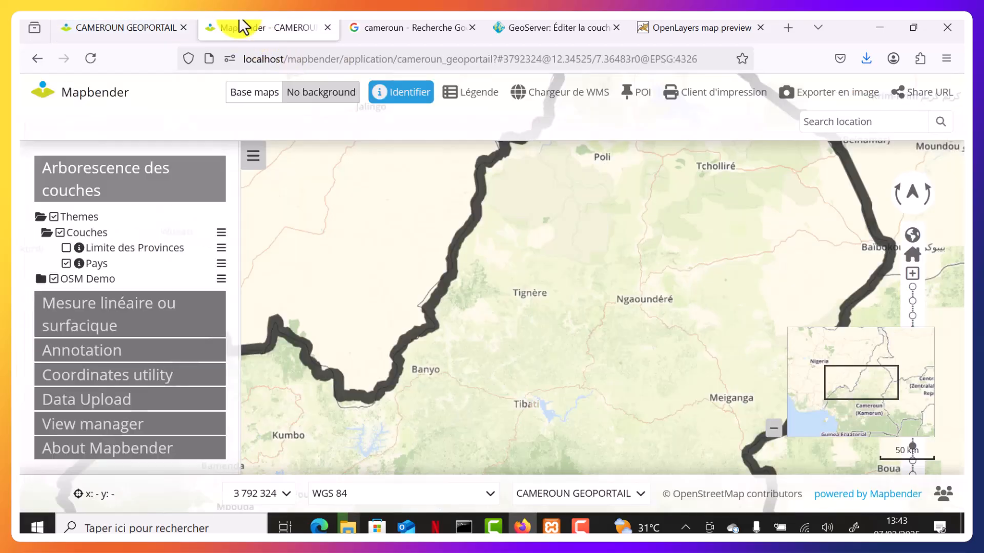
{"action": "left_click", "coordinate": [97, 59]}
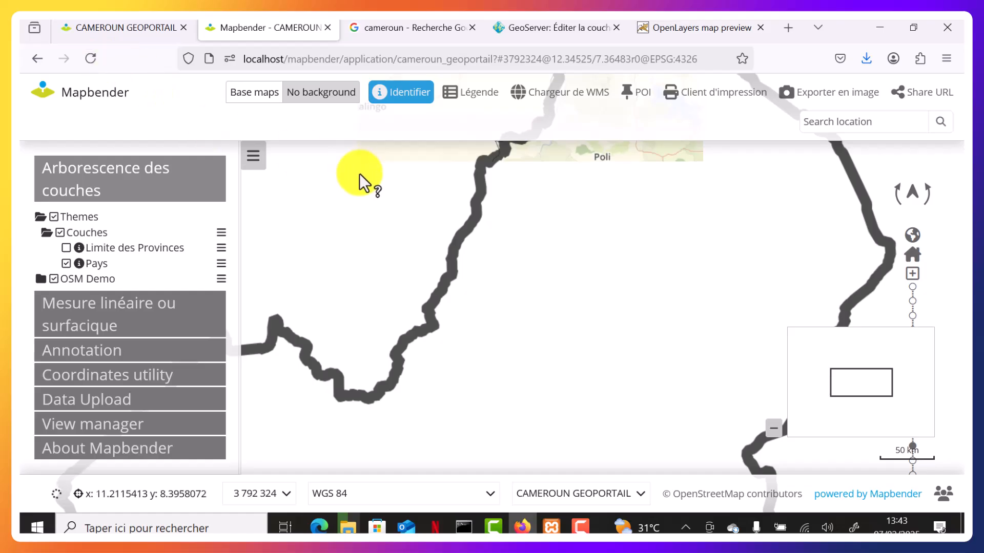
{"action": "scroll", "coordinate": [485, 250], "scroll_direction": "down", "scroll_amount": 1}
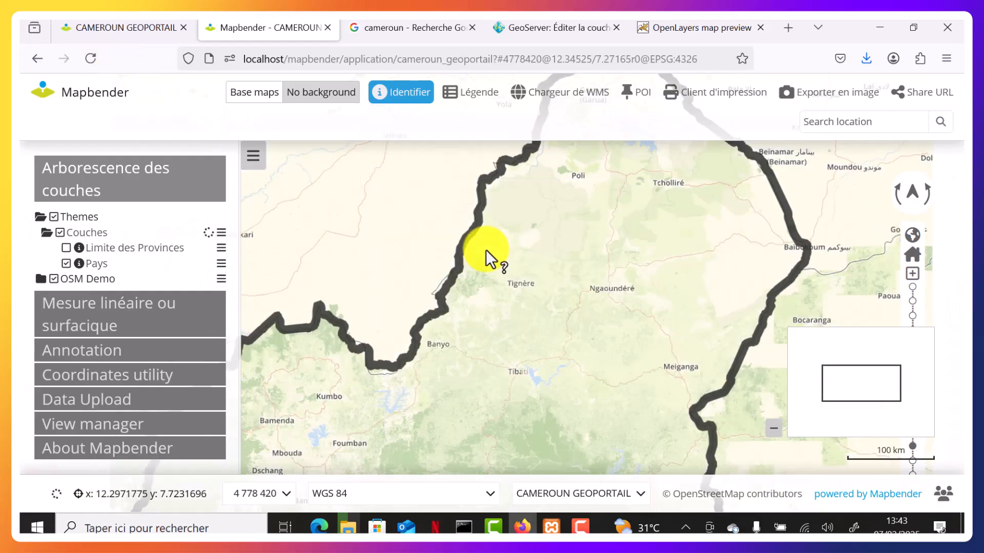
Step: Reopen the Carte element, set the maximum extent's min y to -10.2522670984268 and min x to 2.4994535446167, and save it
{"action": "left_click", "coordinate": [152, 31]}
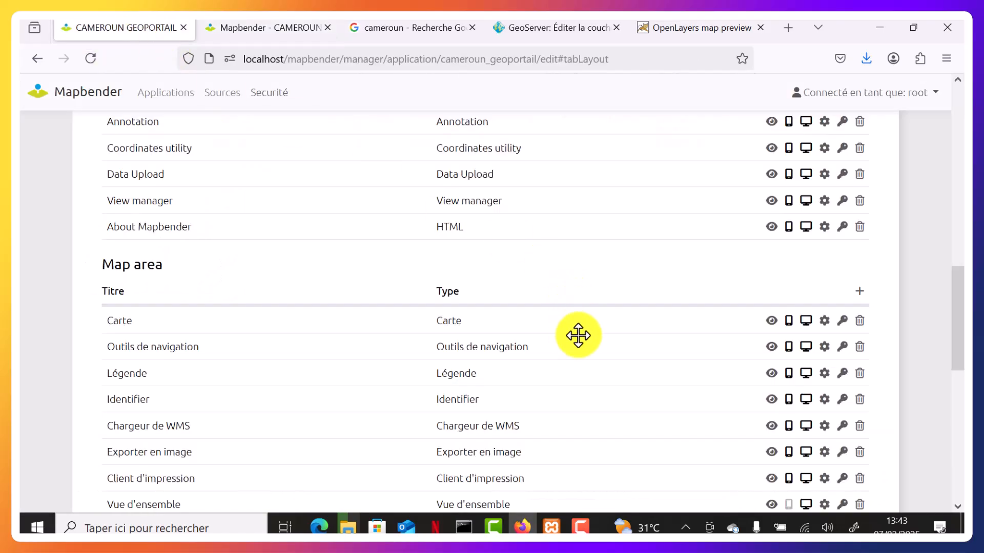
{"action": "left_click", "coordinate": [824, 322]}
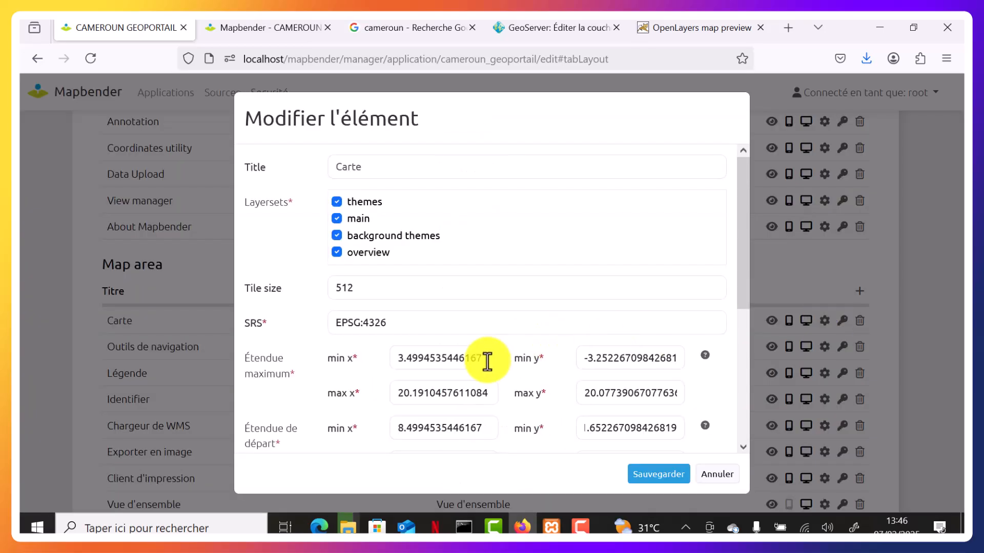
{"action": "scroll", "coordinate": [483, 359], "scroll_direction": "down", "scroll_amount": 2}
{"action": "left_click", "coordinate": [589, 293]}
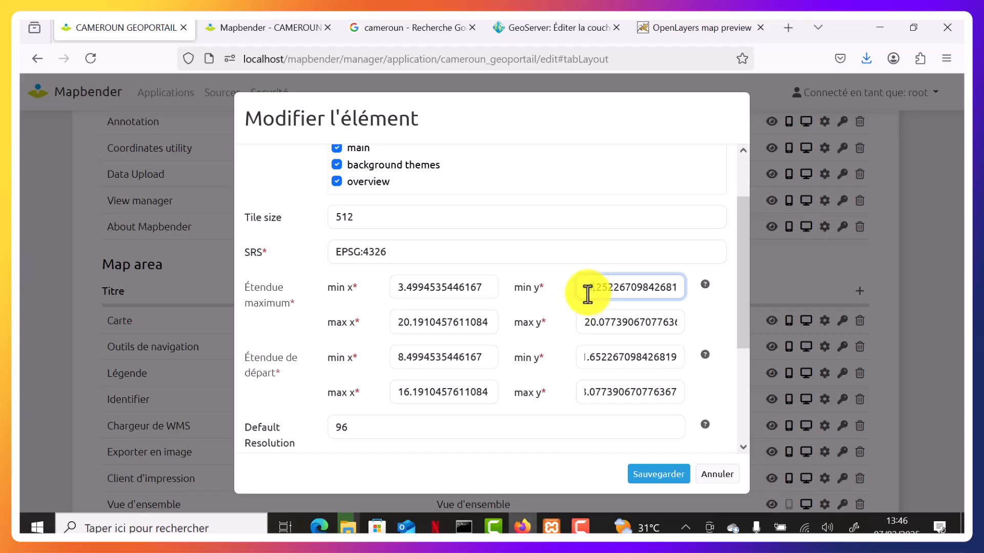
{"action": "key", "text": "BackSpace"}
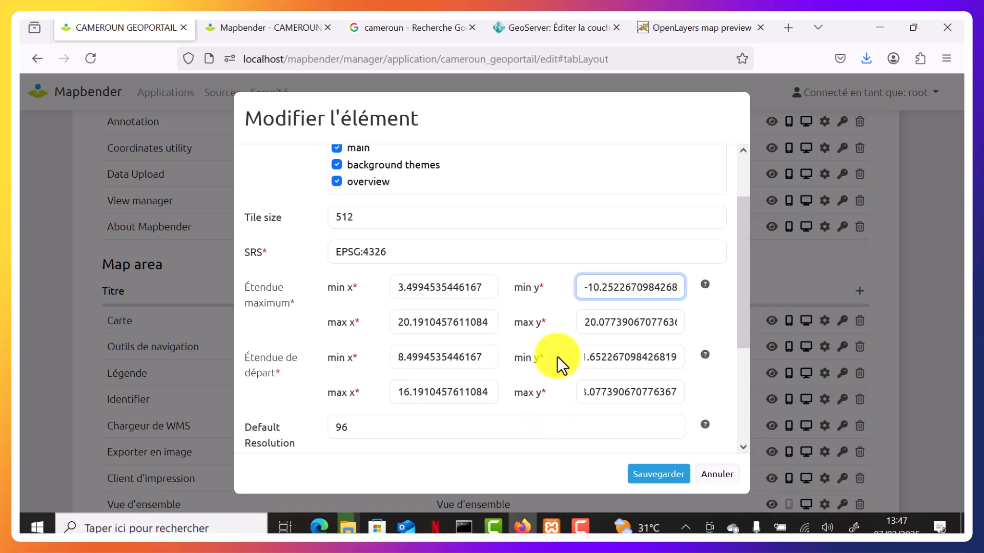
{"action": "left_click", "coordinate": [396, 289]}
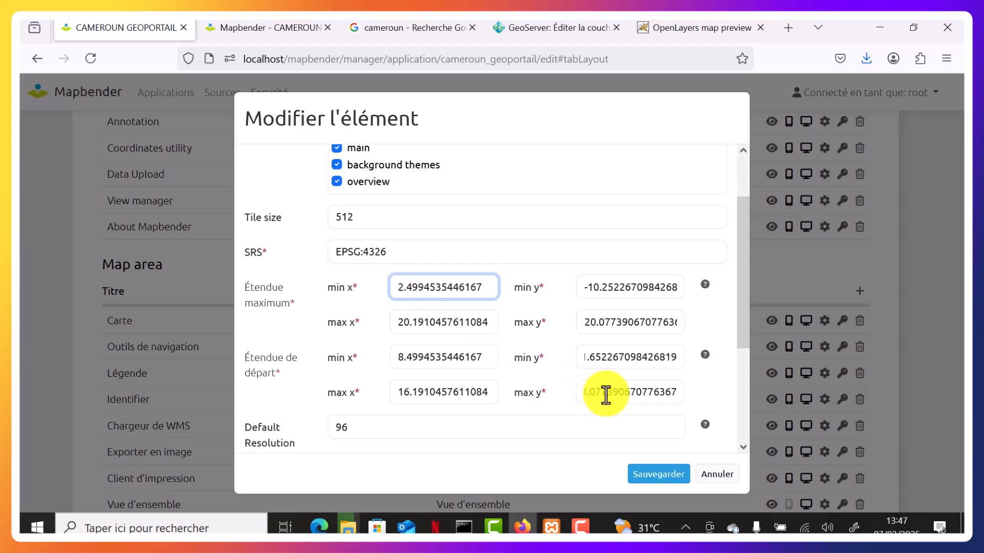
{"action": "left_click", "coordinate": [659, 476]}
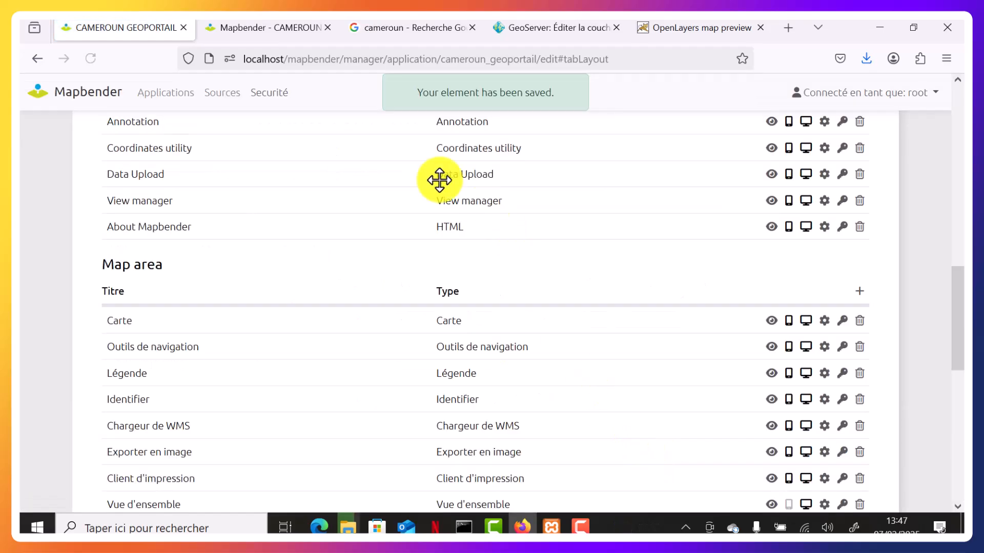
Step: Reload the published application to check the map view with the widened maximum extent
{"action": "left_click", "coordinate": [274, 29]}
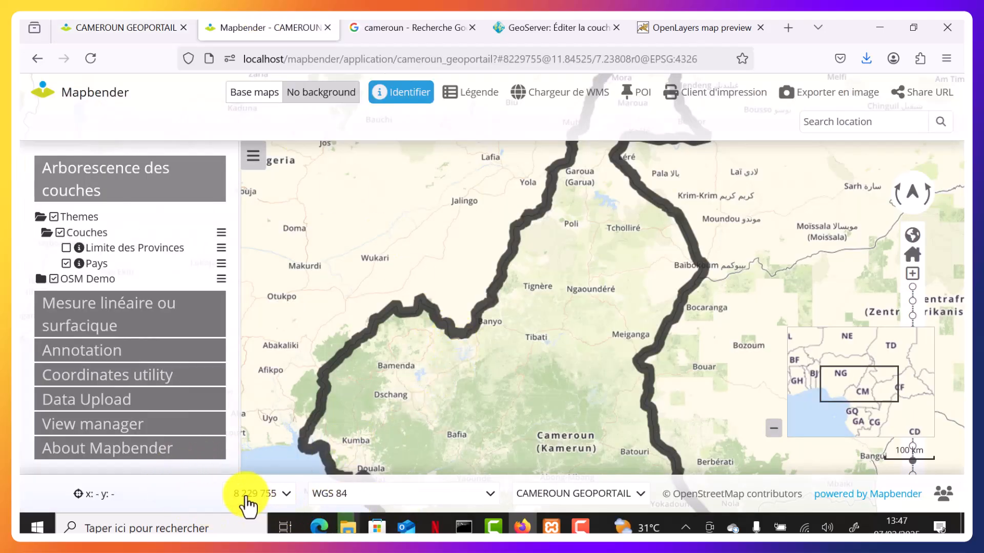
{"action": "left_click", "coordinate": [91, 63]}
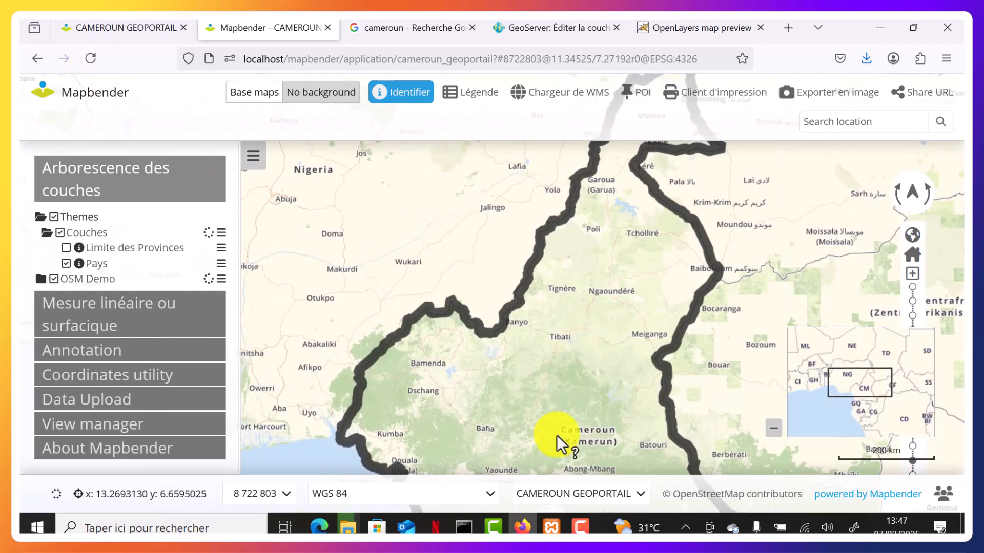
Step: Return to the layout settings, set min x of the Carte element's maximum extent to -10.4994535446167 and save it
{"action": "left_click", "coordinate": [150, 27]}
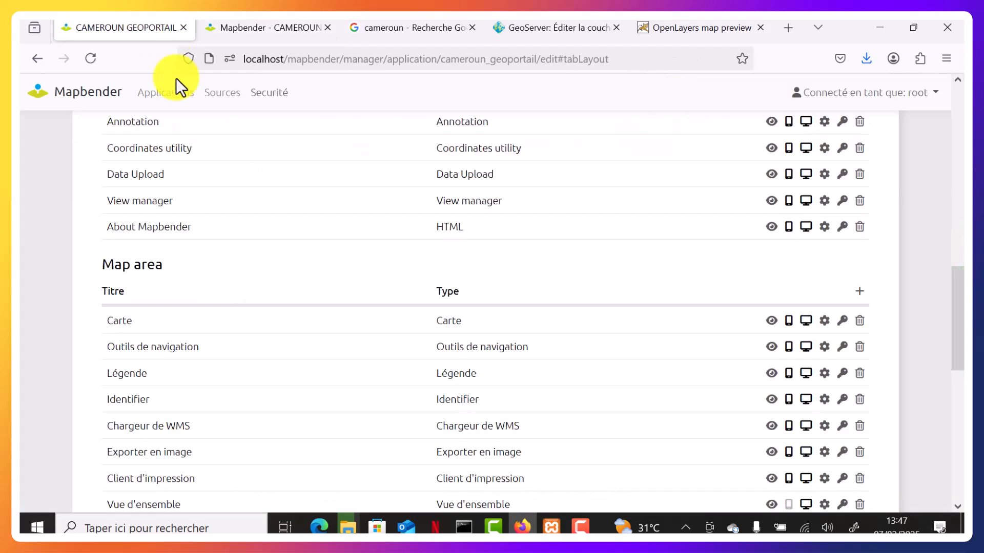
{"action": "left_click", "coordinate": [823, 322]}
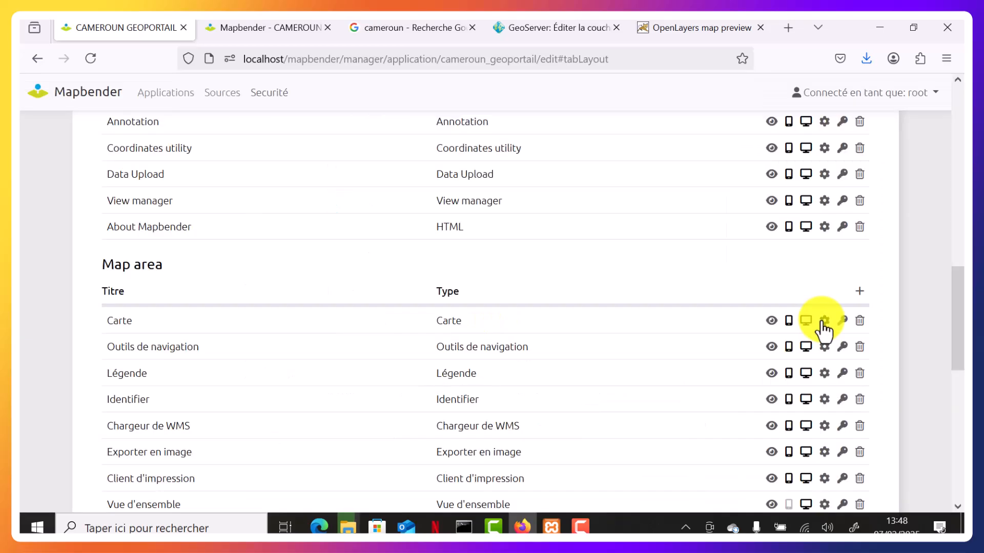
{"action": "left_click", "coordinate": [823, 322]}
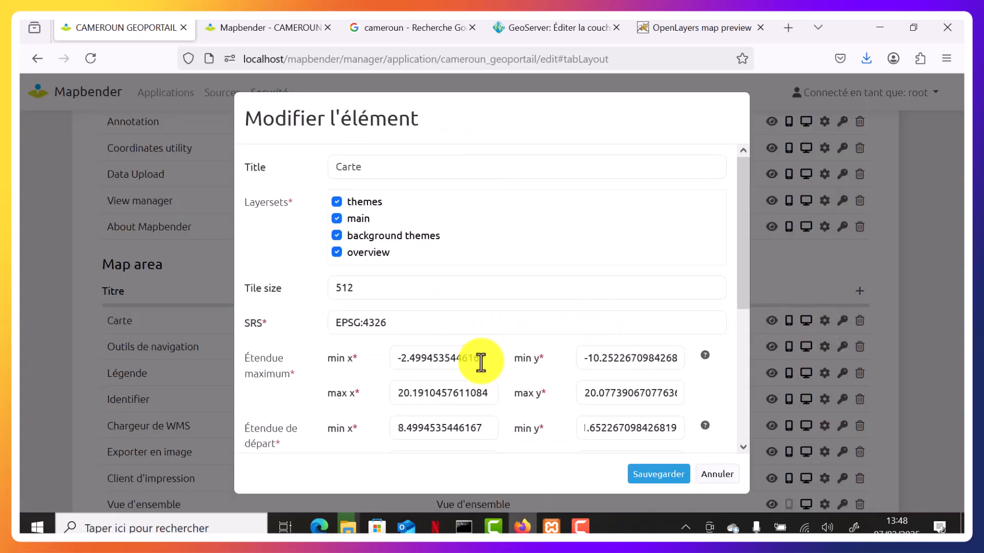
{"action": "left_click", "coordinate": [403, 361]}
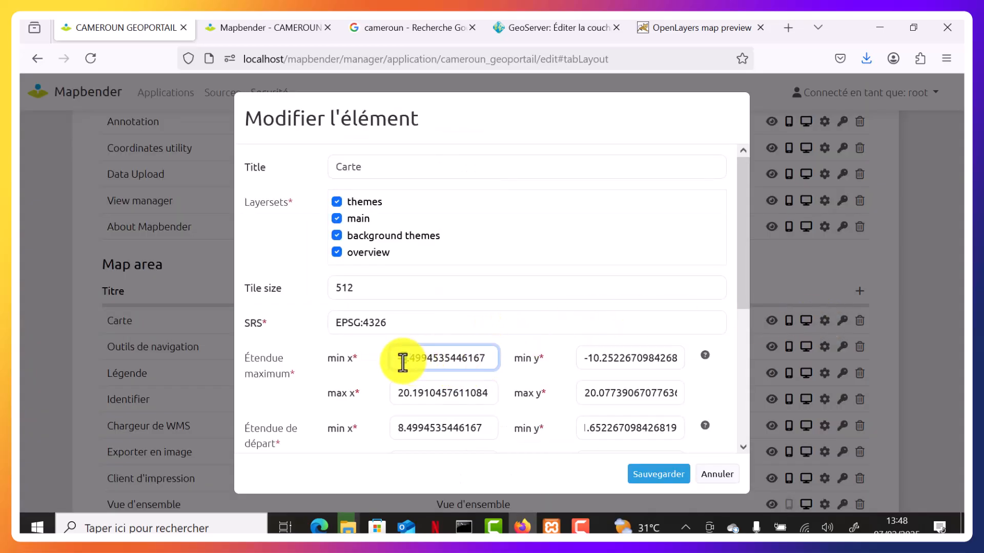
{"action": "type", "text": "&à"}
{"action": "key", "text": "BackSpace"}
{"action": "key", "text": "BackSpace"}
{"action": "type", "text": "10"}
{"action": "left_click", "coordinate": [647, 477]}
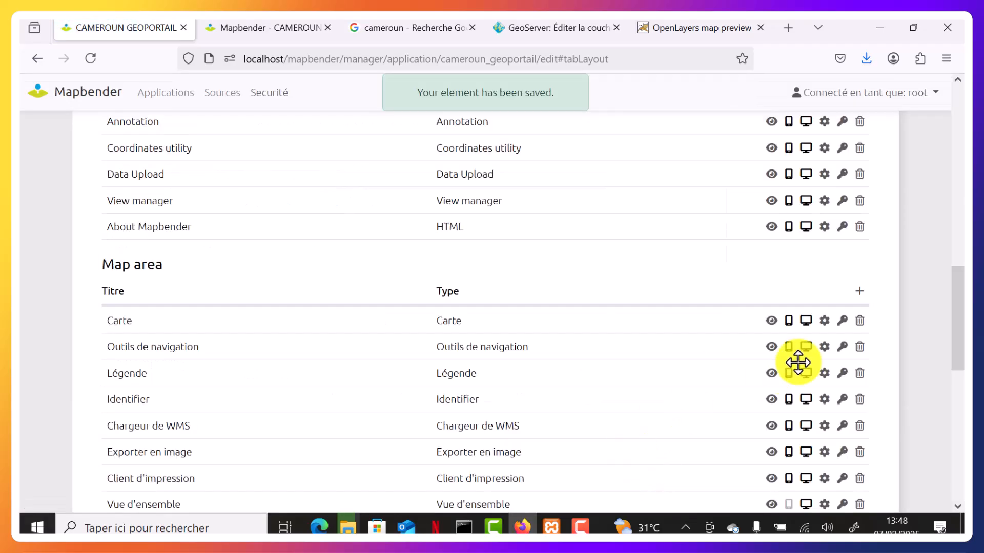
Step: Review the extents in the Carte element, save it again and reload the published application
{"action": "left_click", "coordinate": [824, 321]}
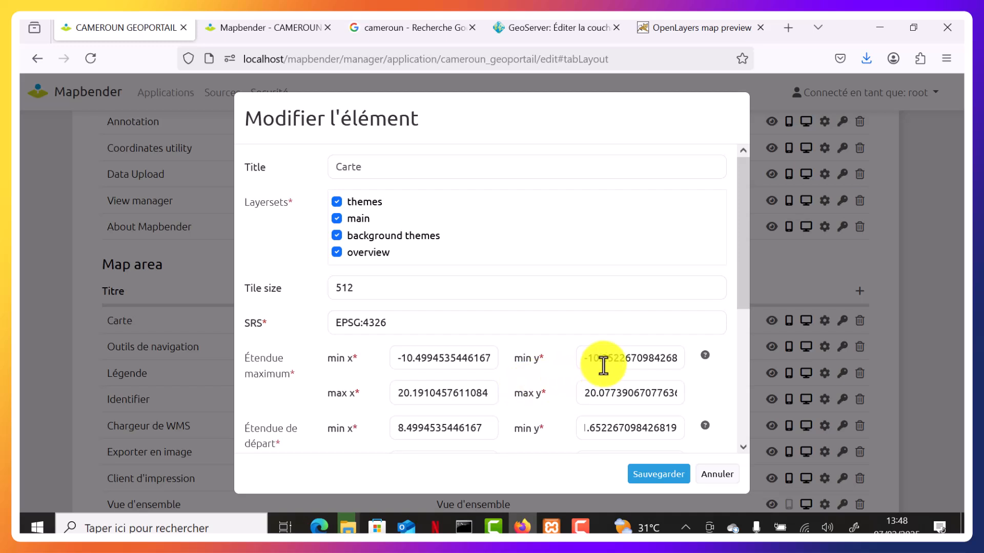
{"action": "left_click", "coordinate": [661, 475]}
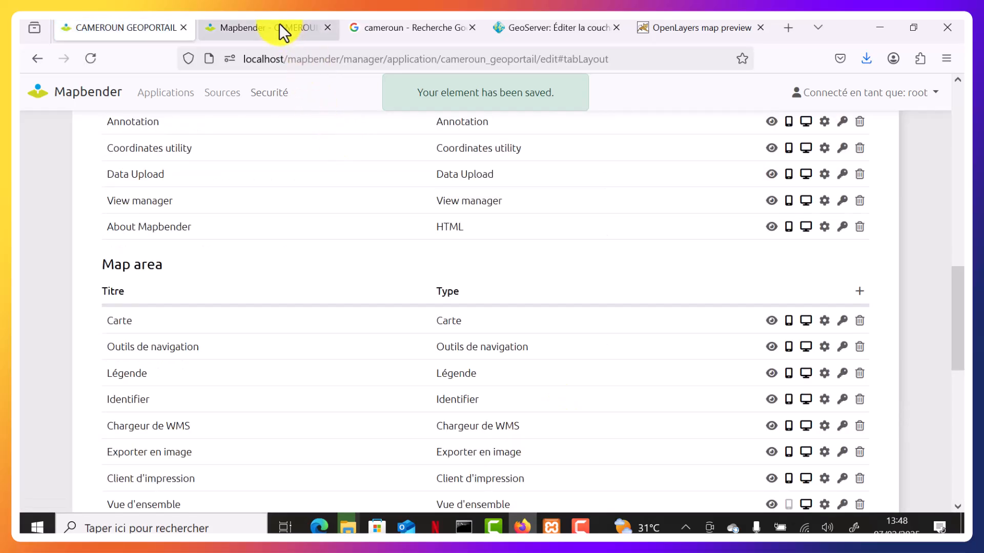
{"action": "left_click", "coordinate": [279, 26]}
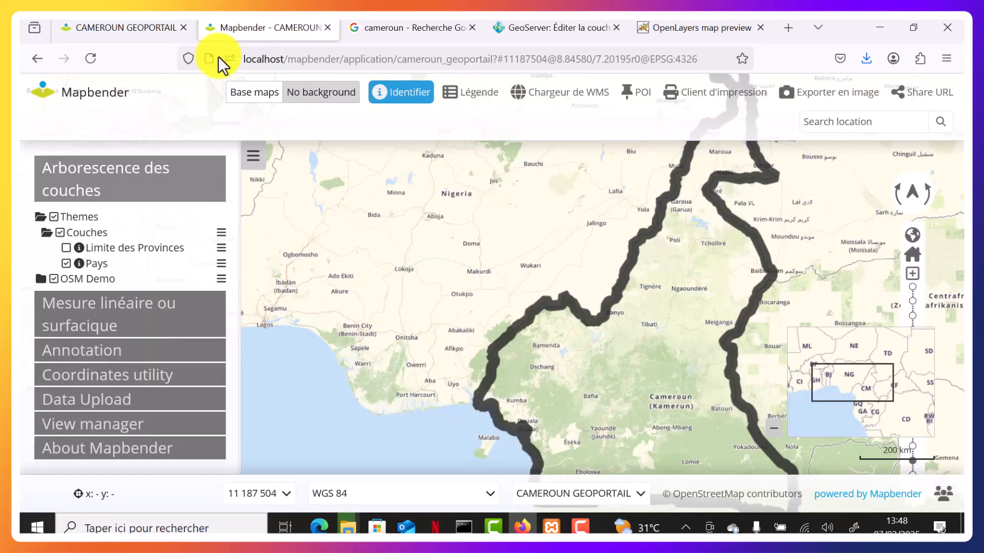
{"action": "left_click", "coordinate": [90, 58]}
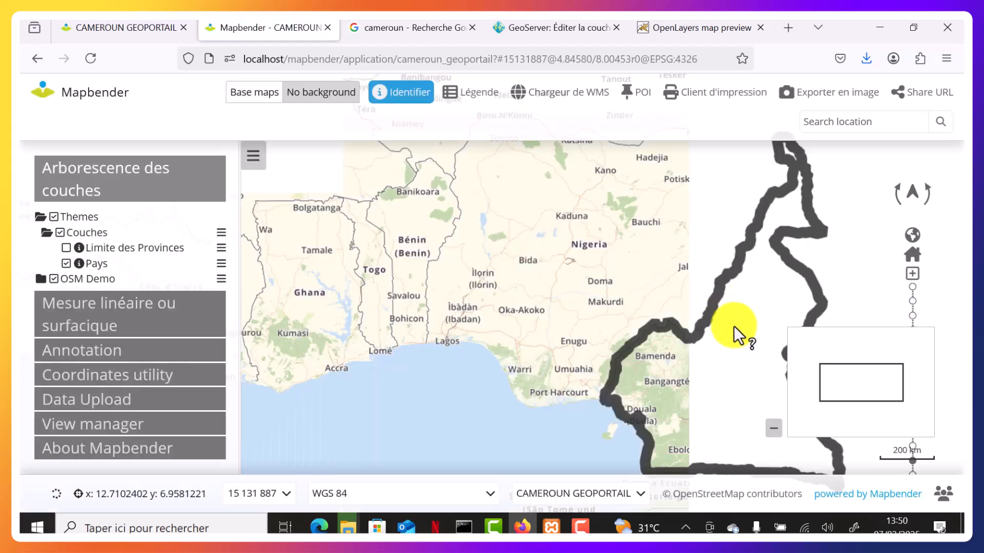
Step: Pan and zoom the published map to check that the whole outline of Cameroon can be displayed
{"action": "left_click_drag", "start_coordinate": [733, 325], "coordinate": [409, 313]}
{"action": "left_click_drag", "start_coordinate": [479, 327], "coordinate": [625, 335]}
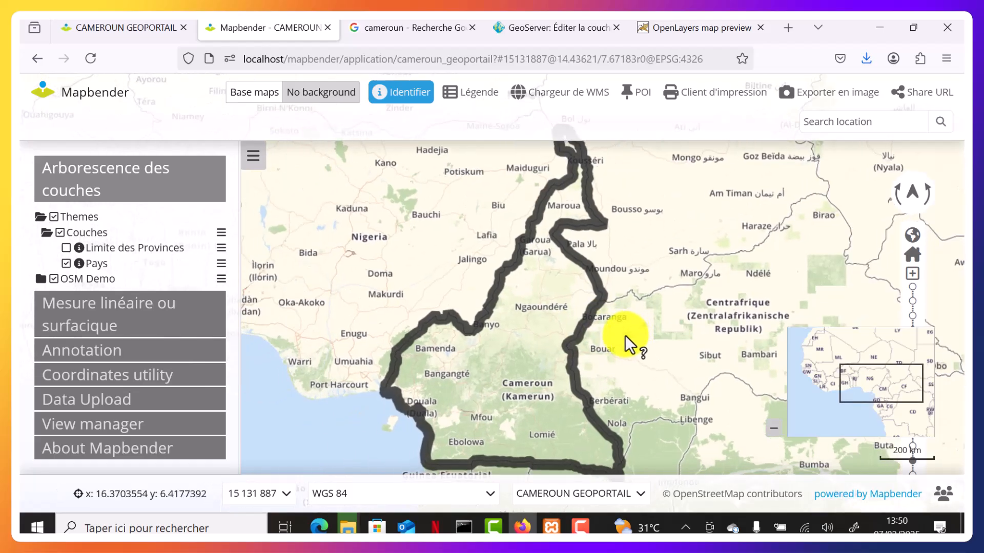
{"action": "scroll", "coordinate": [563, 342], "scroll_direction": "up", "scroll_amount": 1}
{"action": "scroll", "coordinate": [563, 343], "scroll_direction": "down", "scroll_amount": 2}
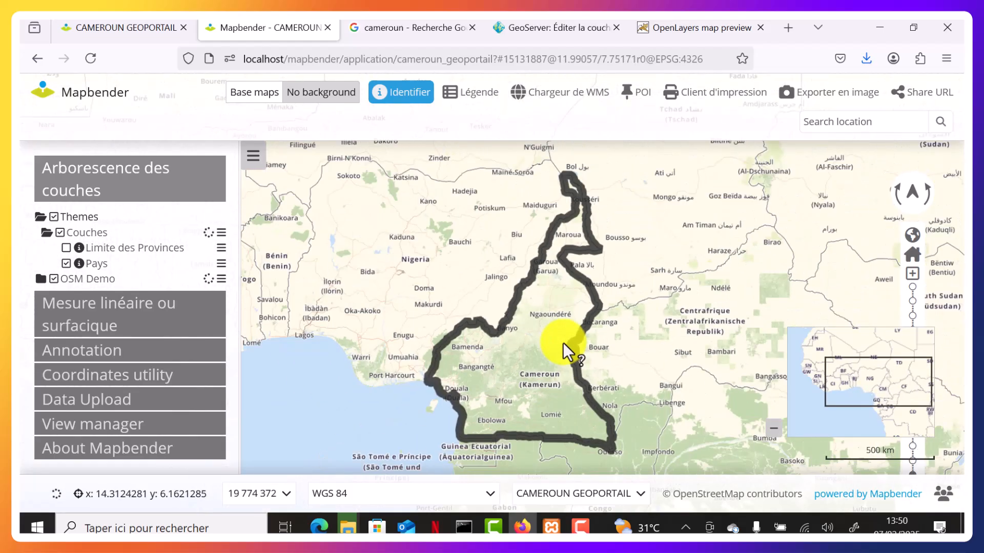
{"action": "scroll", "coordinate": [564, 350], "scroll_direction": "up", "scroll_amount": 1}
{"action": "scroll", "coordinate": [564, 350], "scroll_direction": "down", "scroll_amount": 1}
{"action": "scroll", "coordinate": [564, 350], "scroll_direction": "up", "scroll_amount": 2}
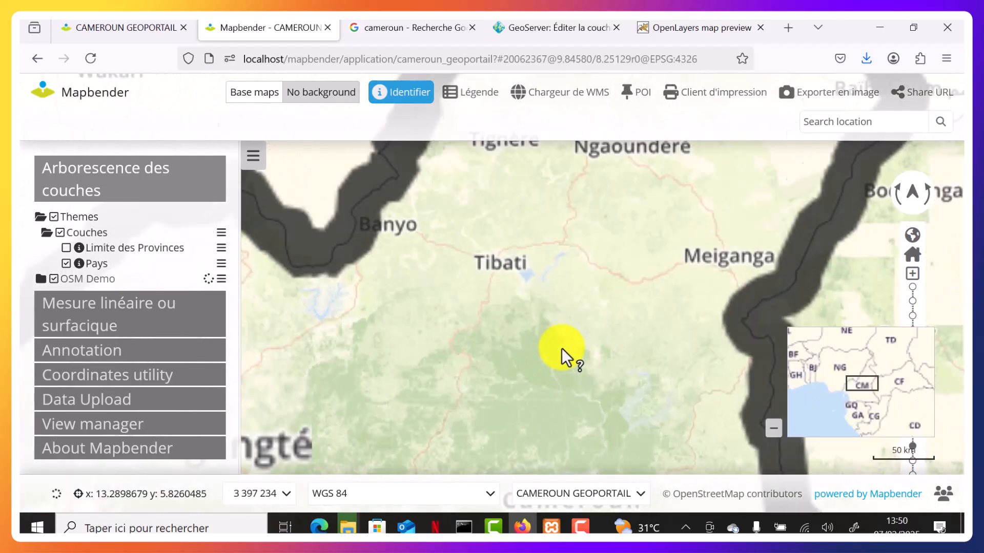
{"action": "scroll", "coordinate": [560, 342], "scroll_direction": "down", "scroll_amount": 1}
{"action": "left_click_drag", "start_coordinate": [534, 301], "coordinate": [503, 318]}
{"action": "scroll", "coordinate": [510, 287], "scroll_direction": "down", "scroll_amount": 1}
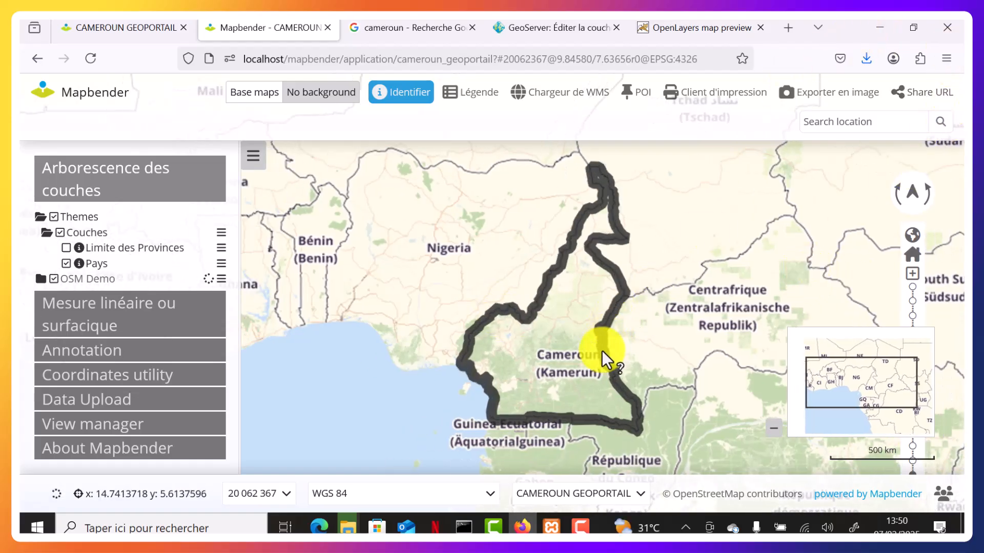
{"action": "left_click_drag", "start_coordinate": [577, 360], "coordinate": [556, 364]}
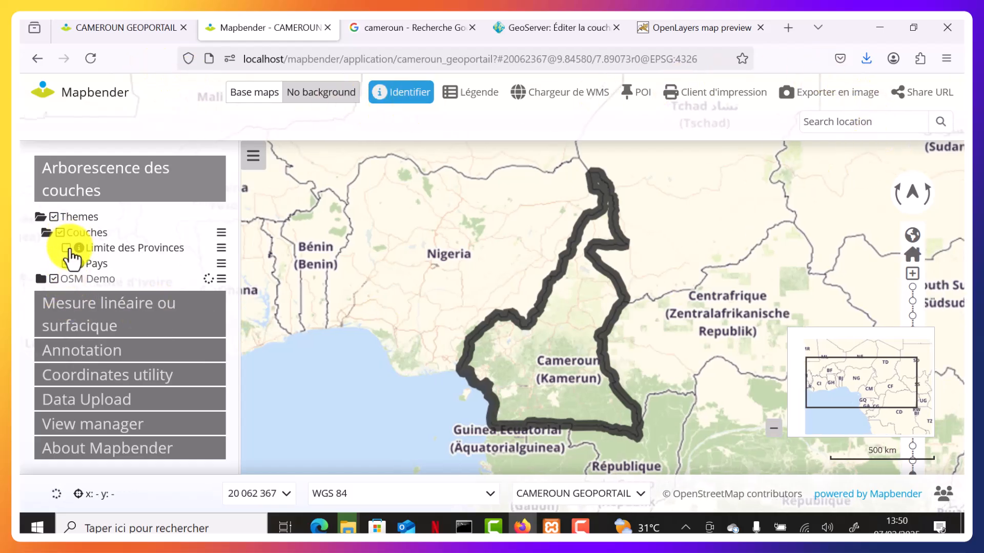
Step: Show the Limite des Provinces layer in place of the Pays layer and view the provinces at a regional scale
{"action": "left_click", "coordinate": [66, 248]}
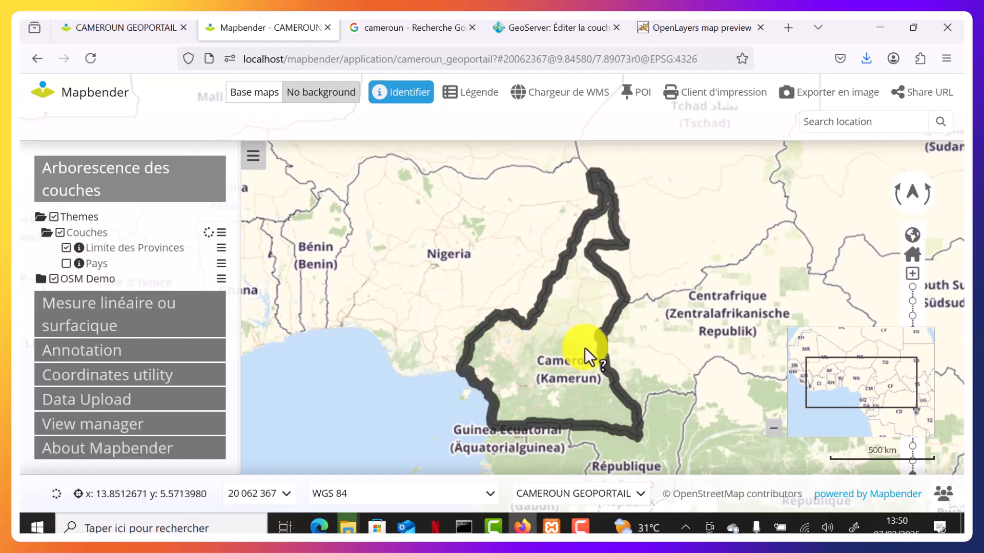
{"action": "scroll", "coordinate": [585, 346], "scroll_direction": "up", "scroll_amount": 3}
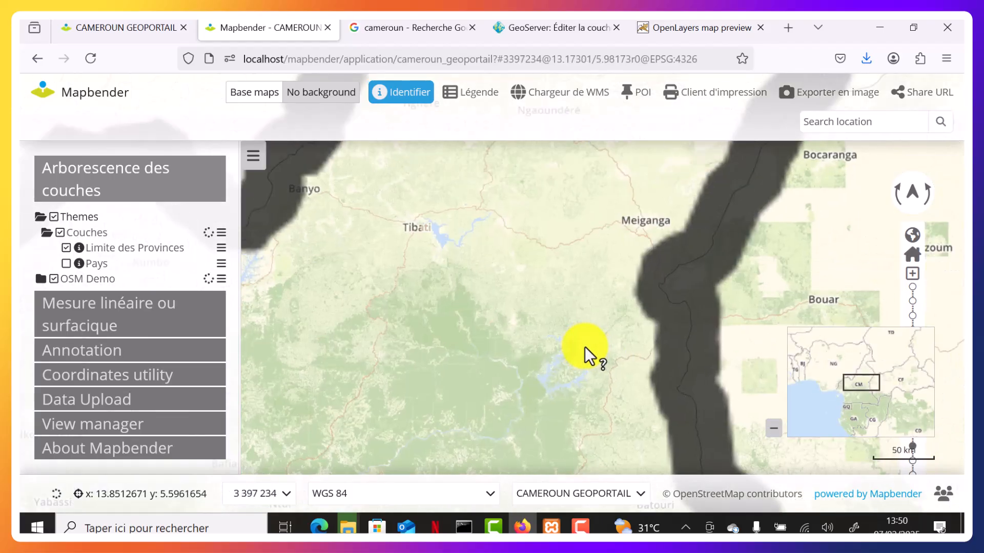
{"action": "scroll", "coordinate": [585, 346], "scroll_direction": "down", "scroll_amount": 2}
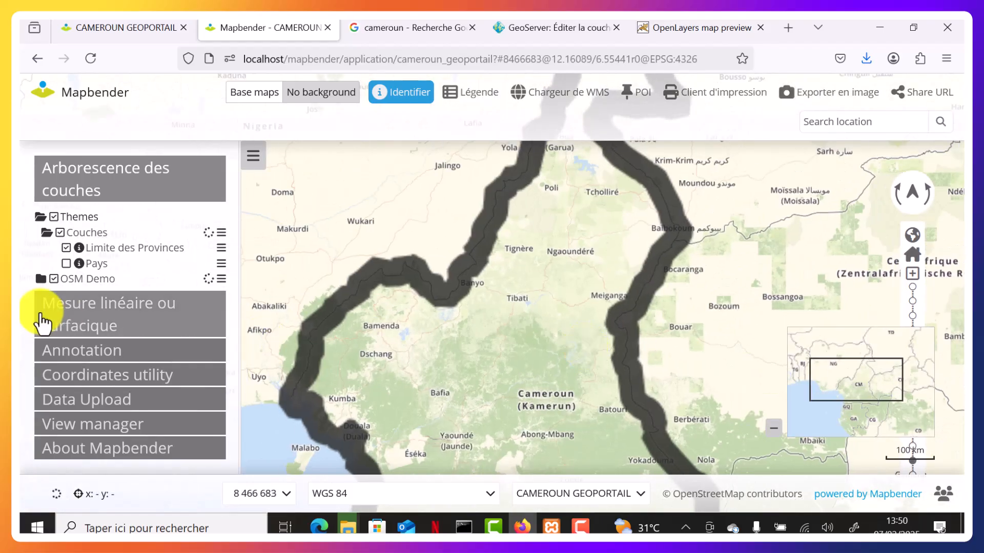
Step: Hide the OSM Demo layer and show it again
{"action": "left_click", "coordinate": [53, 278]}
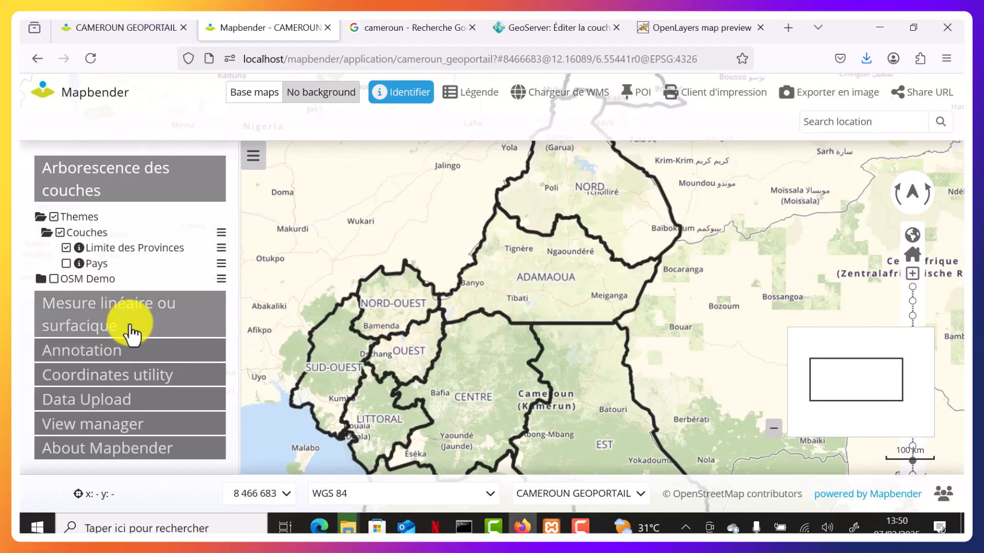
{"action": "left_click", "coordinate": [54, 280]}
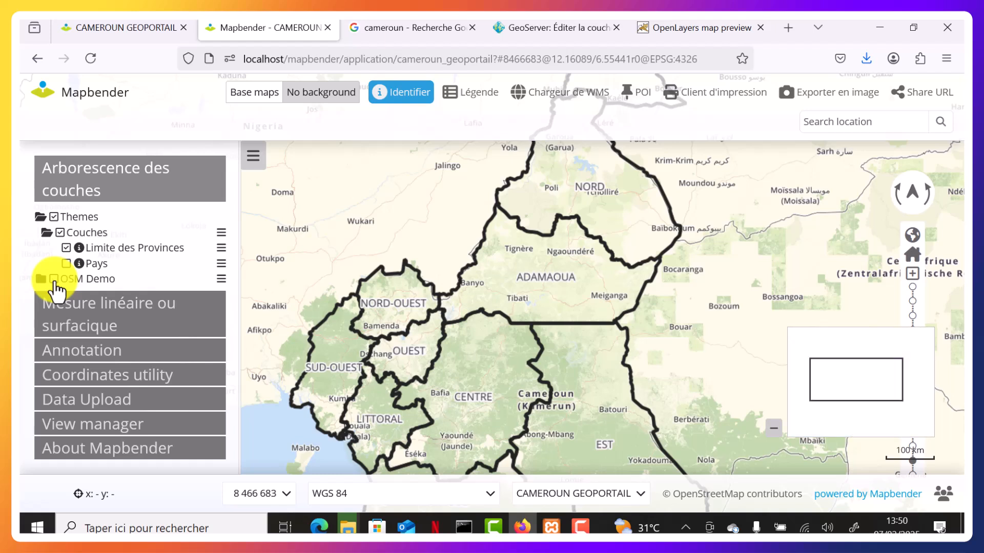
{"action": "left_click", "coordinate": [54, 280]}
{"action": "left_click", "coordinate": [54, 280]}
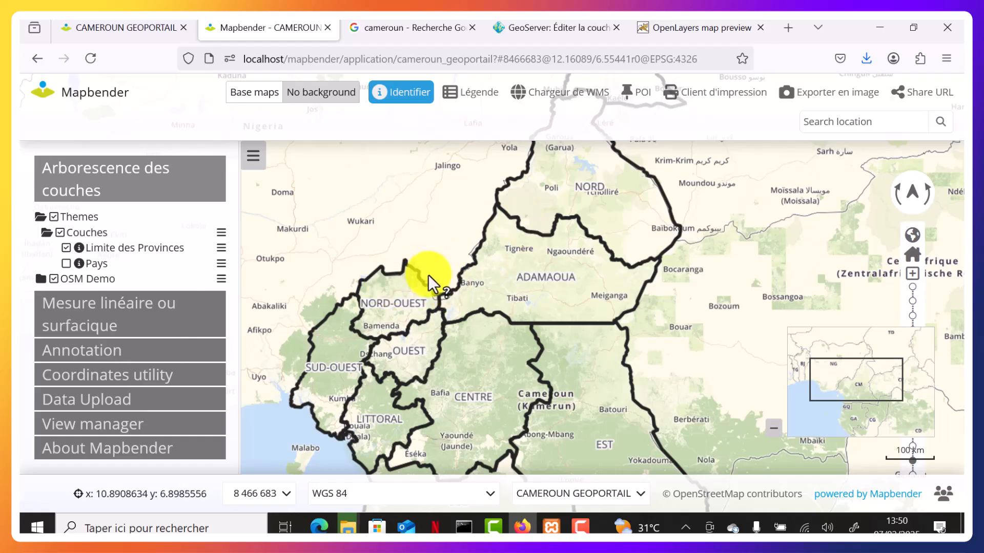